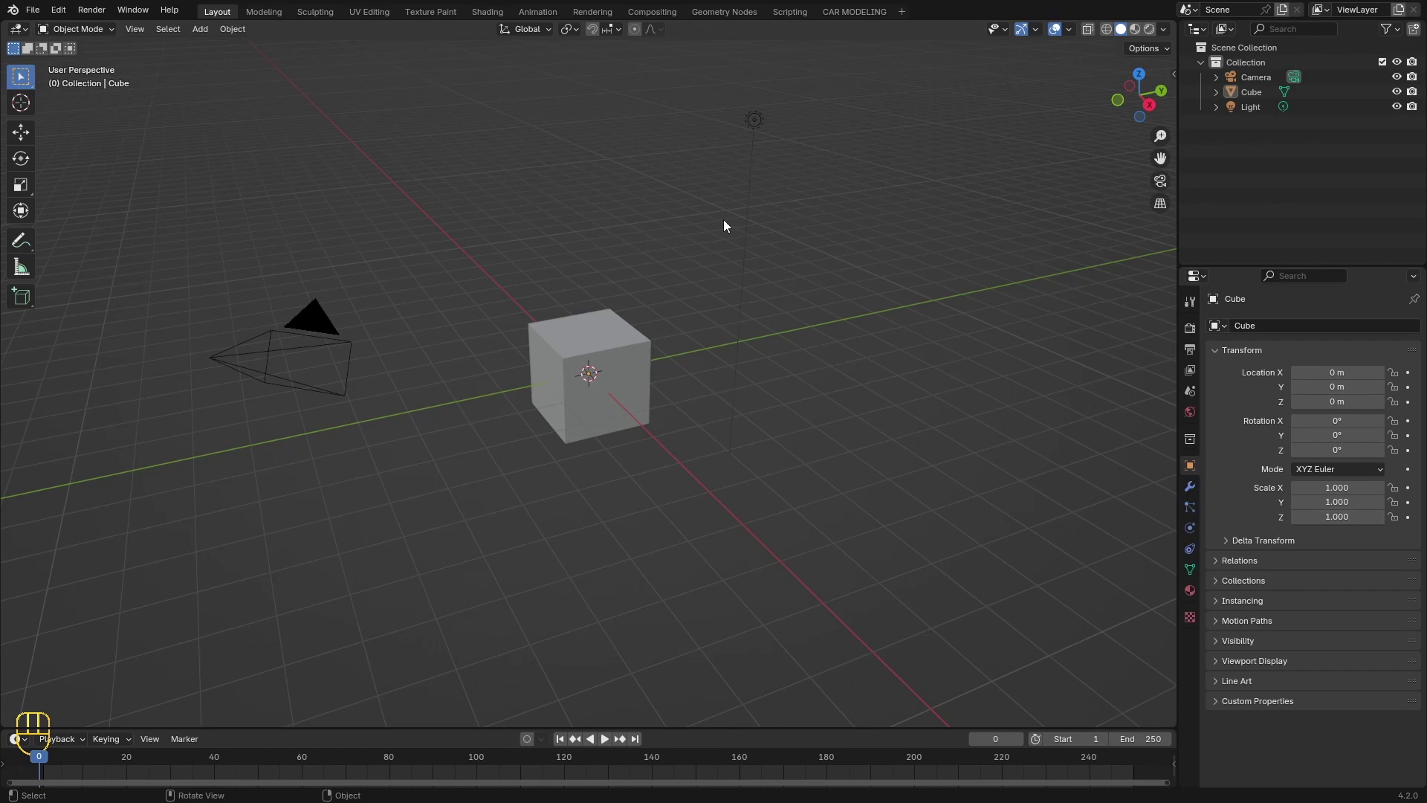
- Turn off the viewport navigation gizmos and the Text Info overlay
left_click(1023, 29)
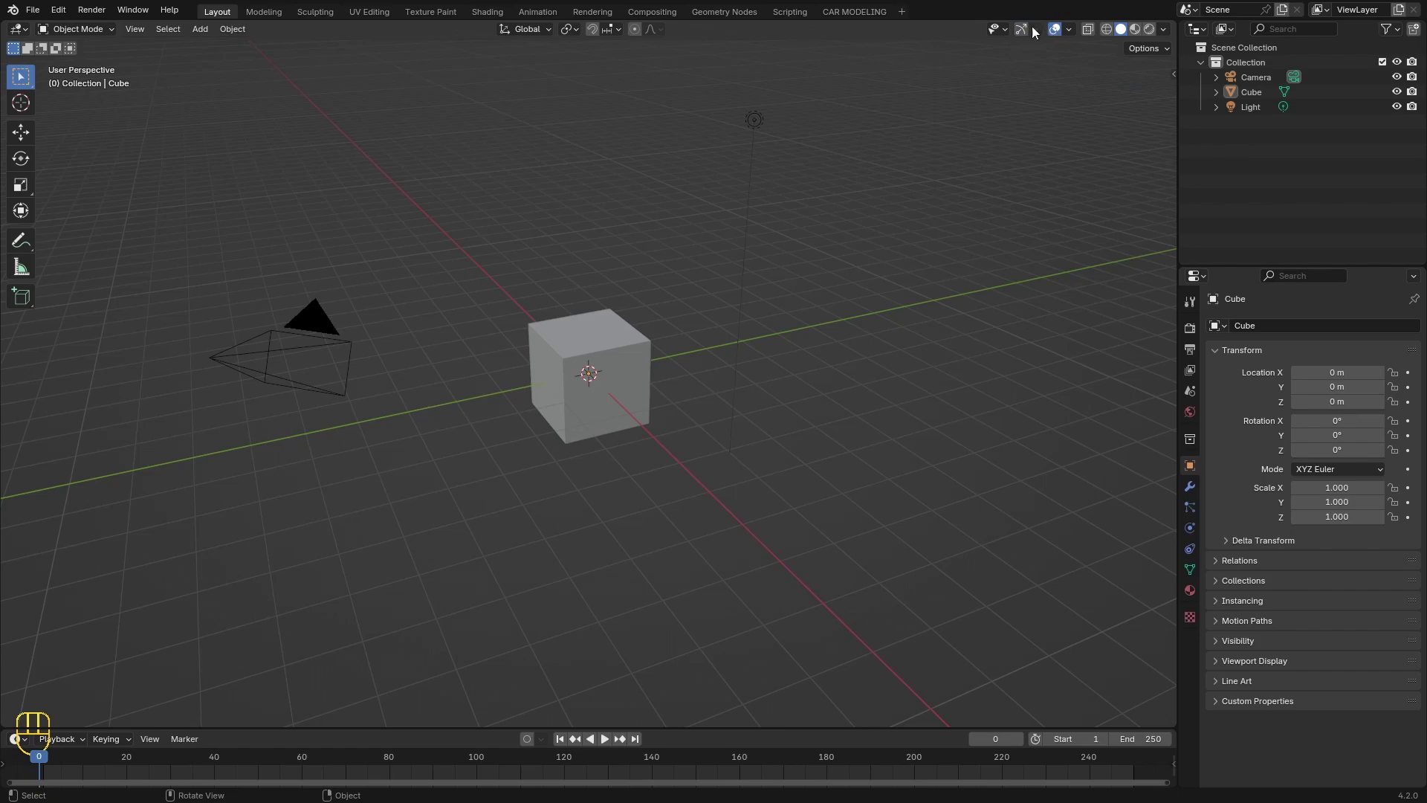
left_click(1070, 29)
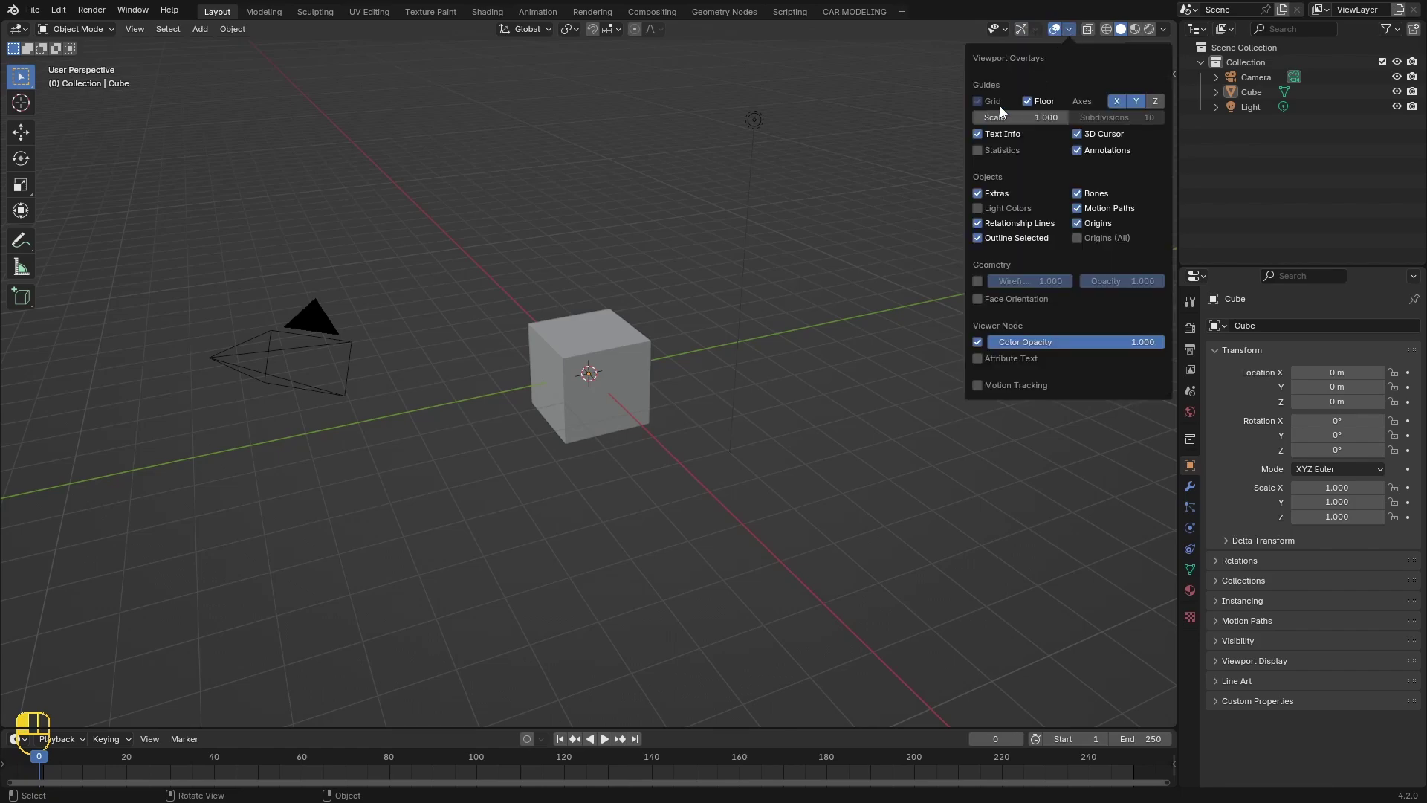
left_click(977, 133)
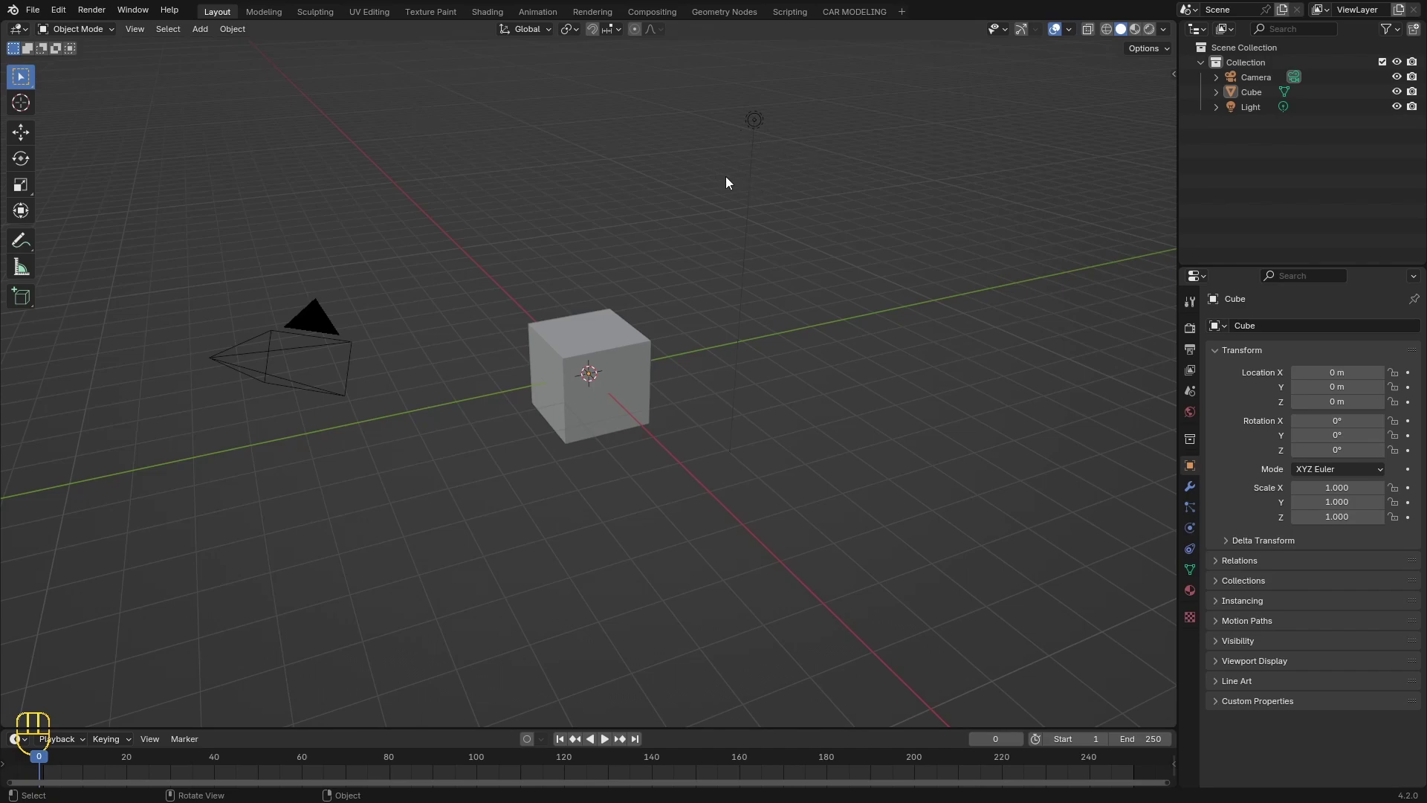
- Try the fullscreen, maximized and tool-shelf toggles, ending with the viewport fullscreen via Ctrl+Alt+Space
key("ctrl+alt")
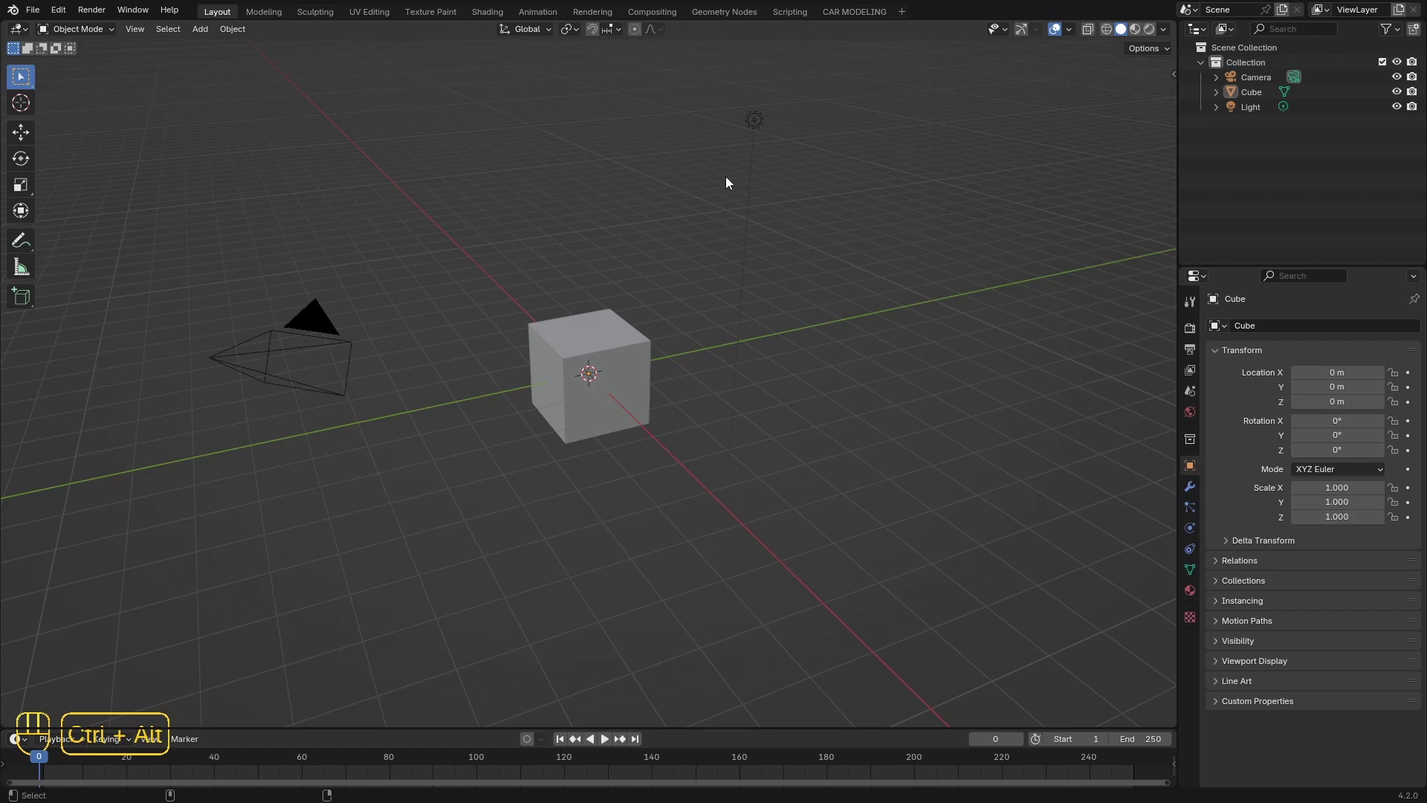
key("ctrl+alt+space")
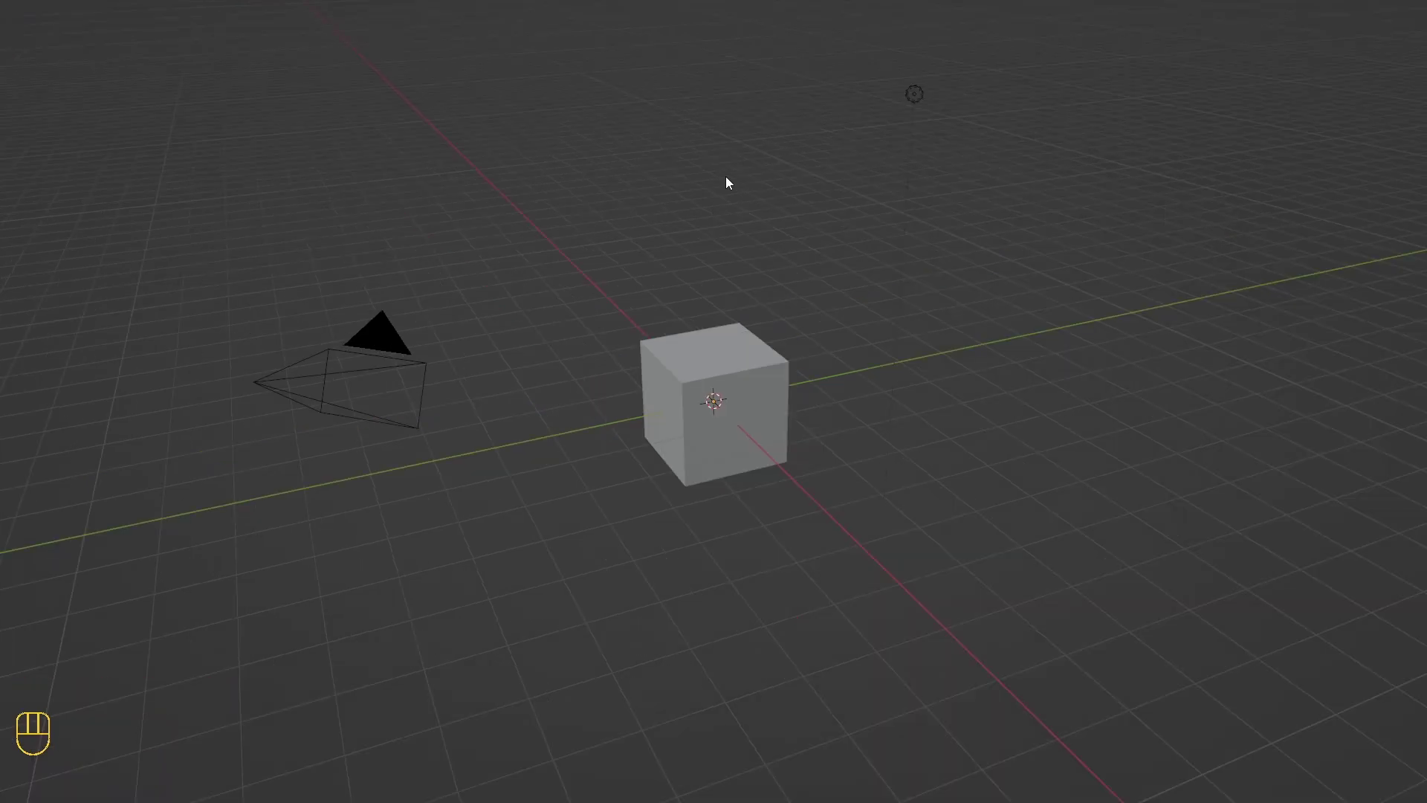
key("ctrl+alt+space")
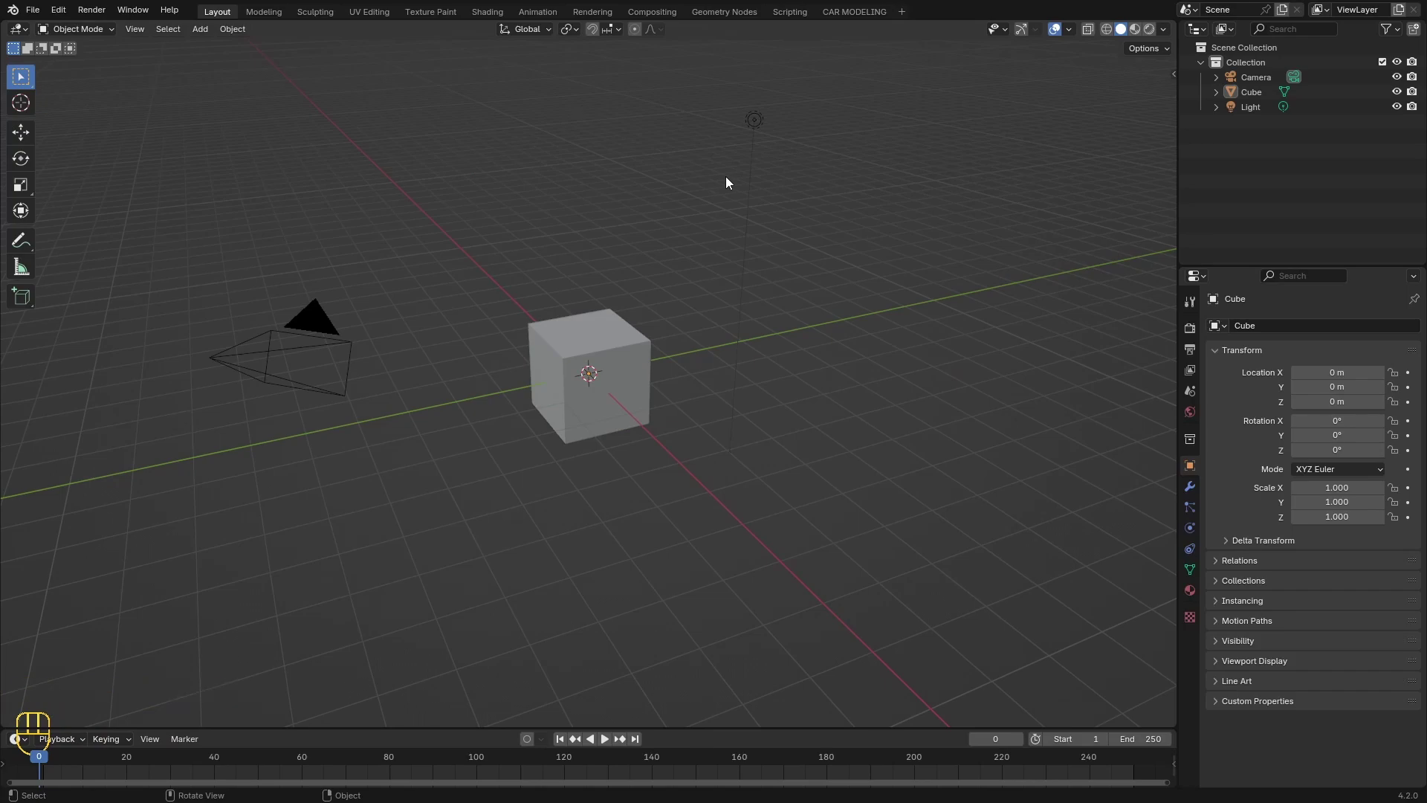
key("ctrl+space")
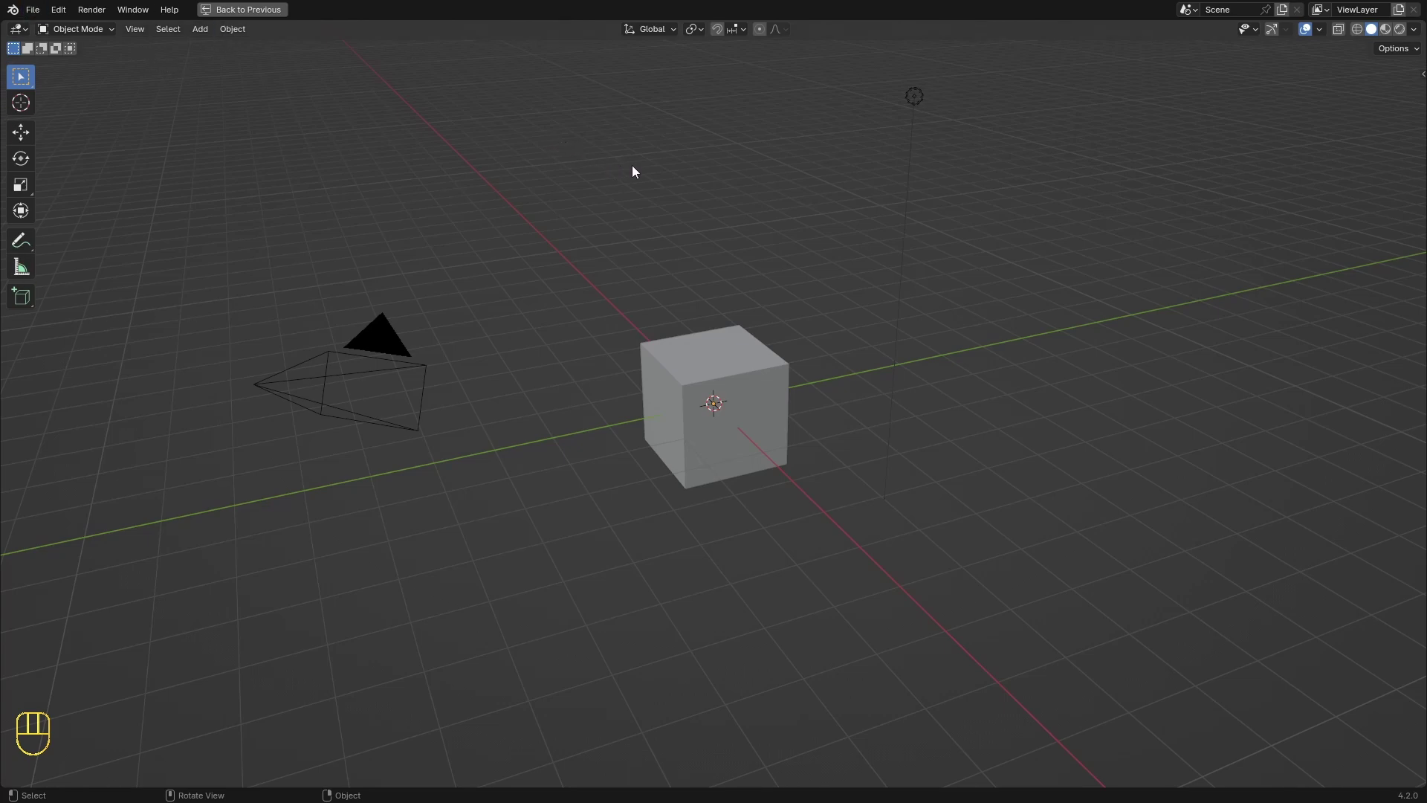
key("t")
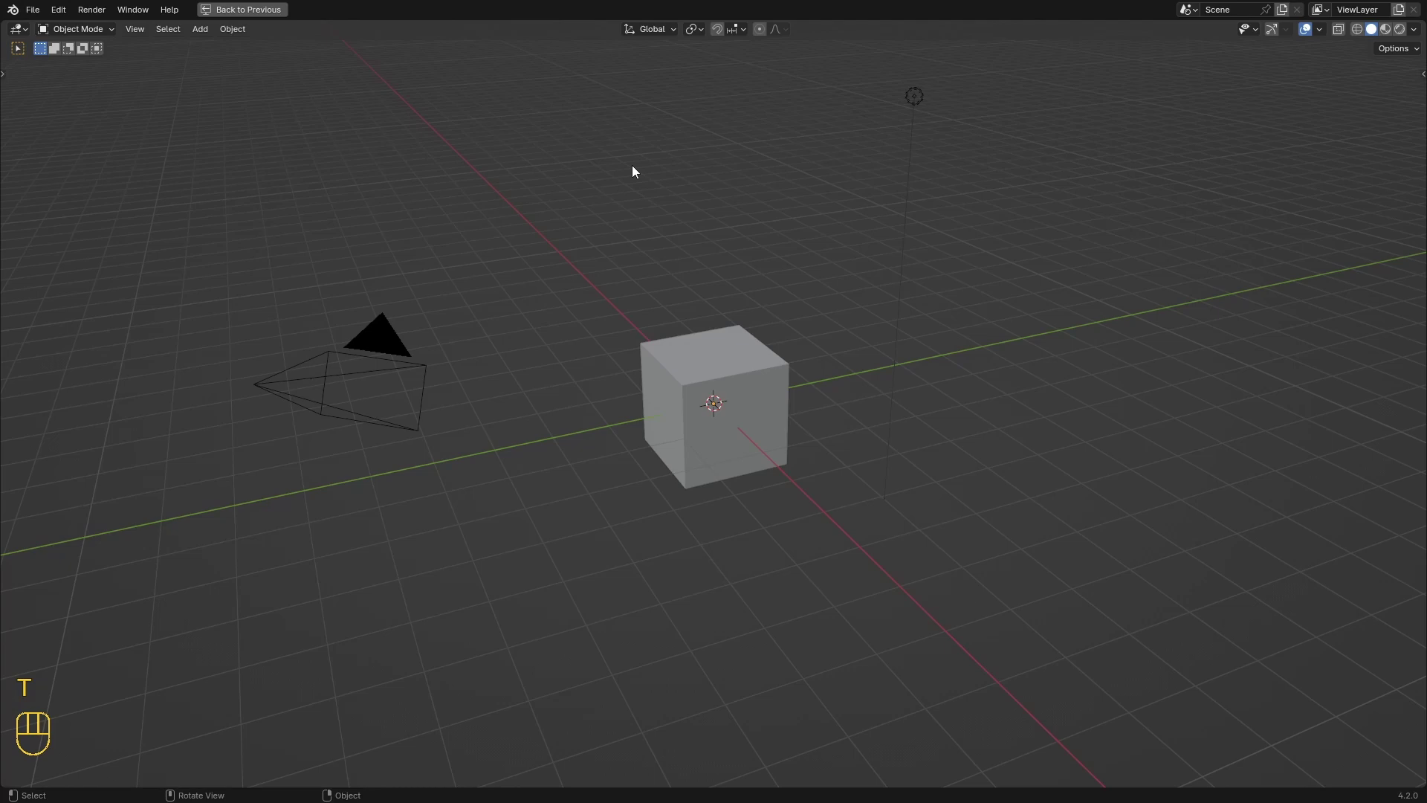
key("t")
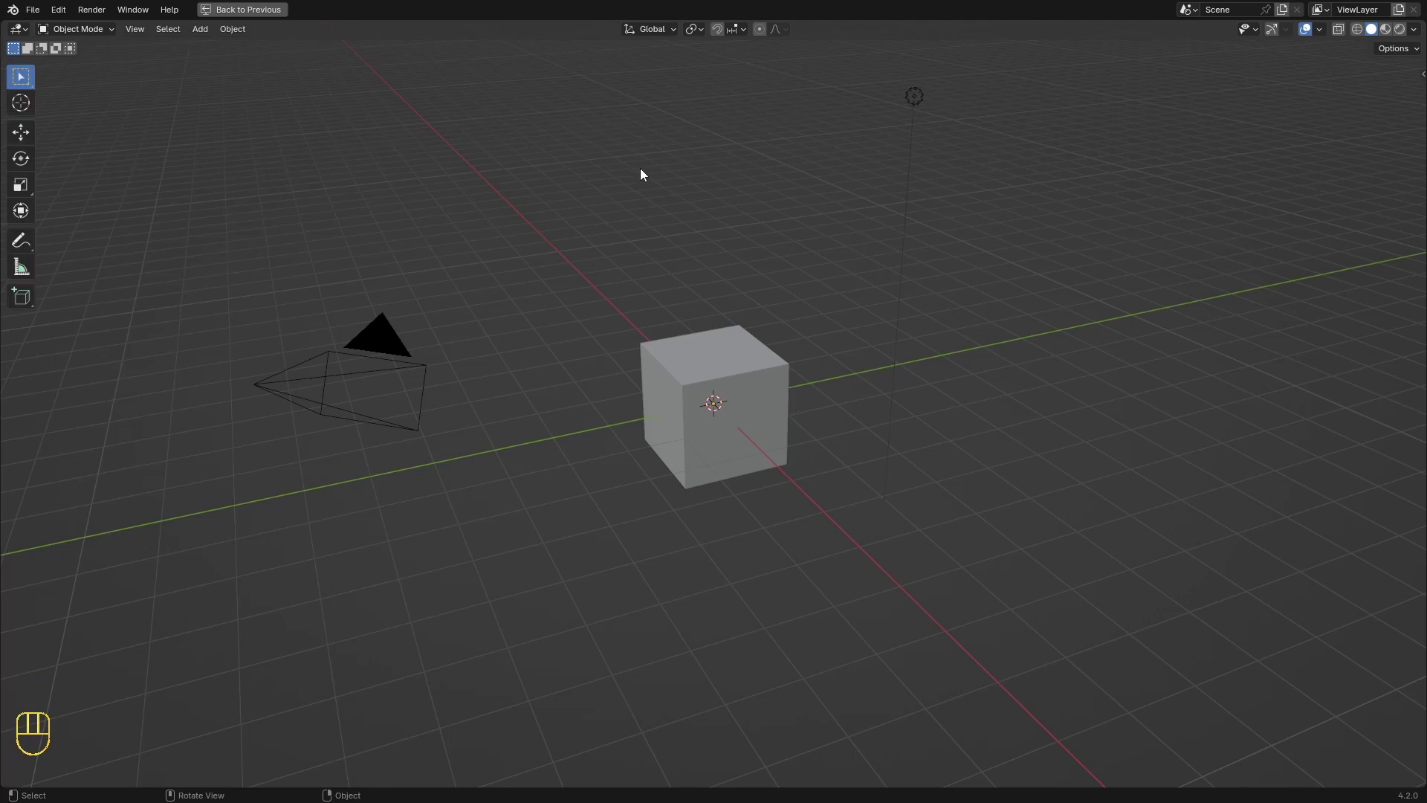
key("ctrl+space")
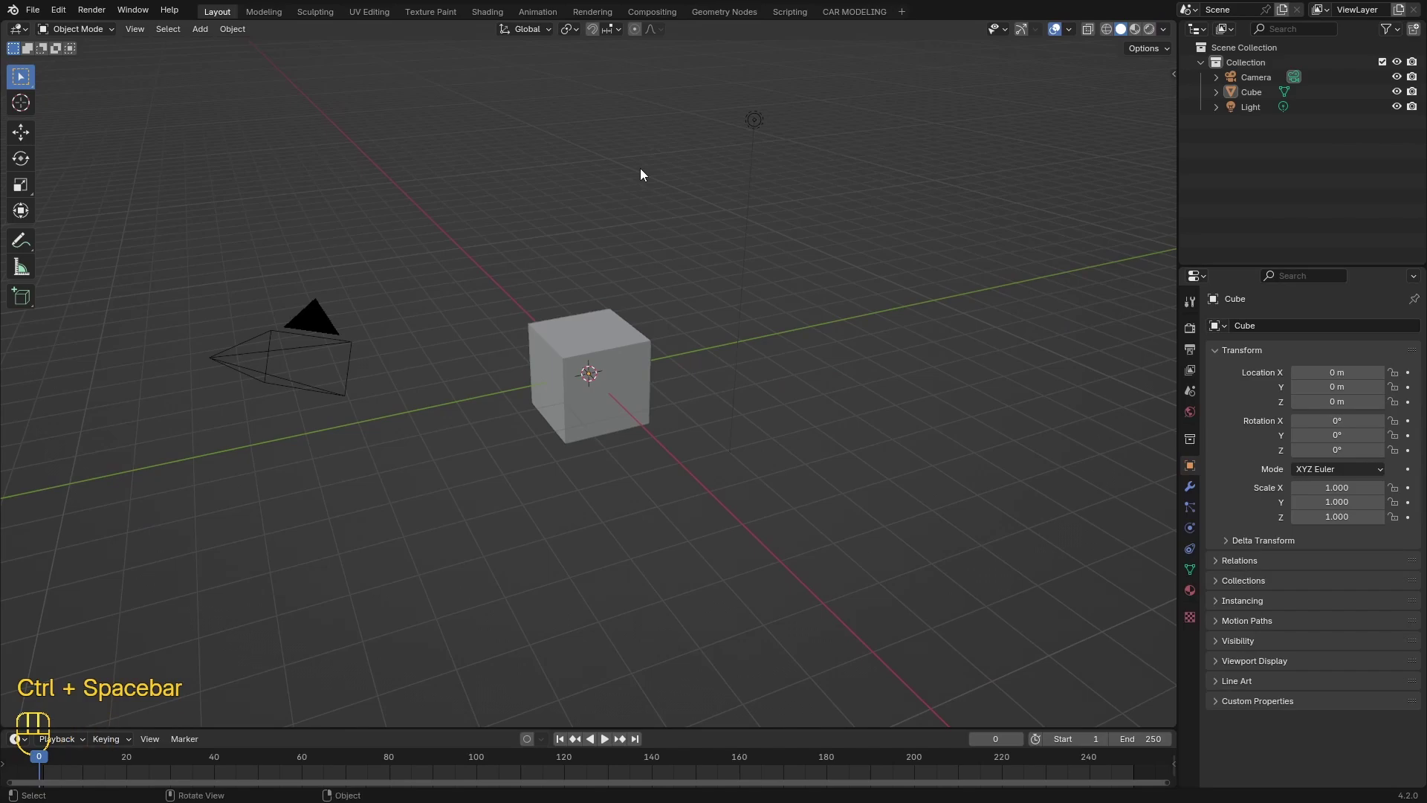
key("ctrl+alt+space")
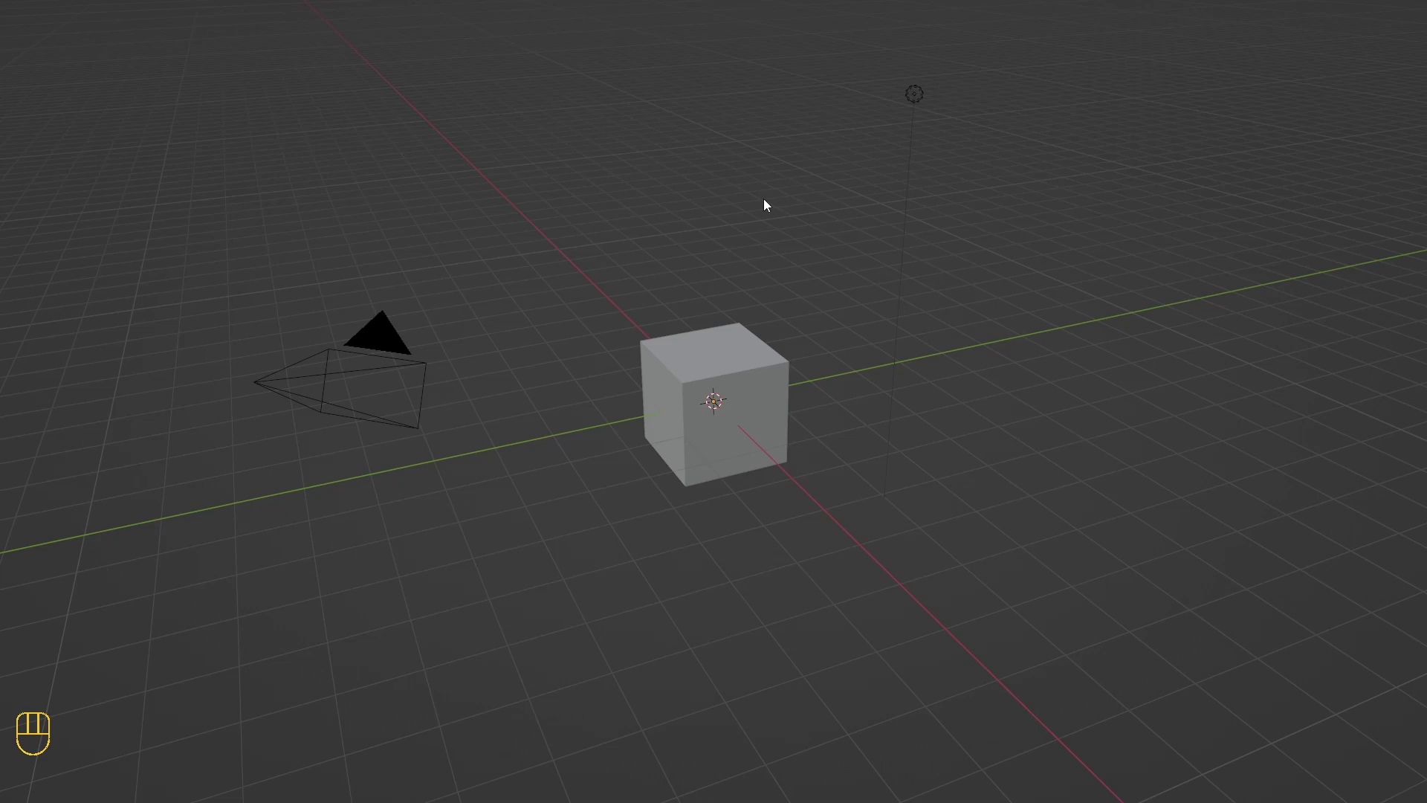
- Select all objects and delete the cube, camera and light
key("a")
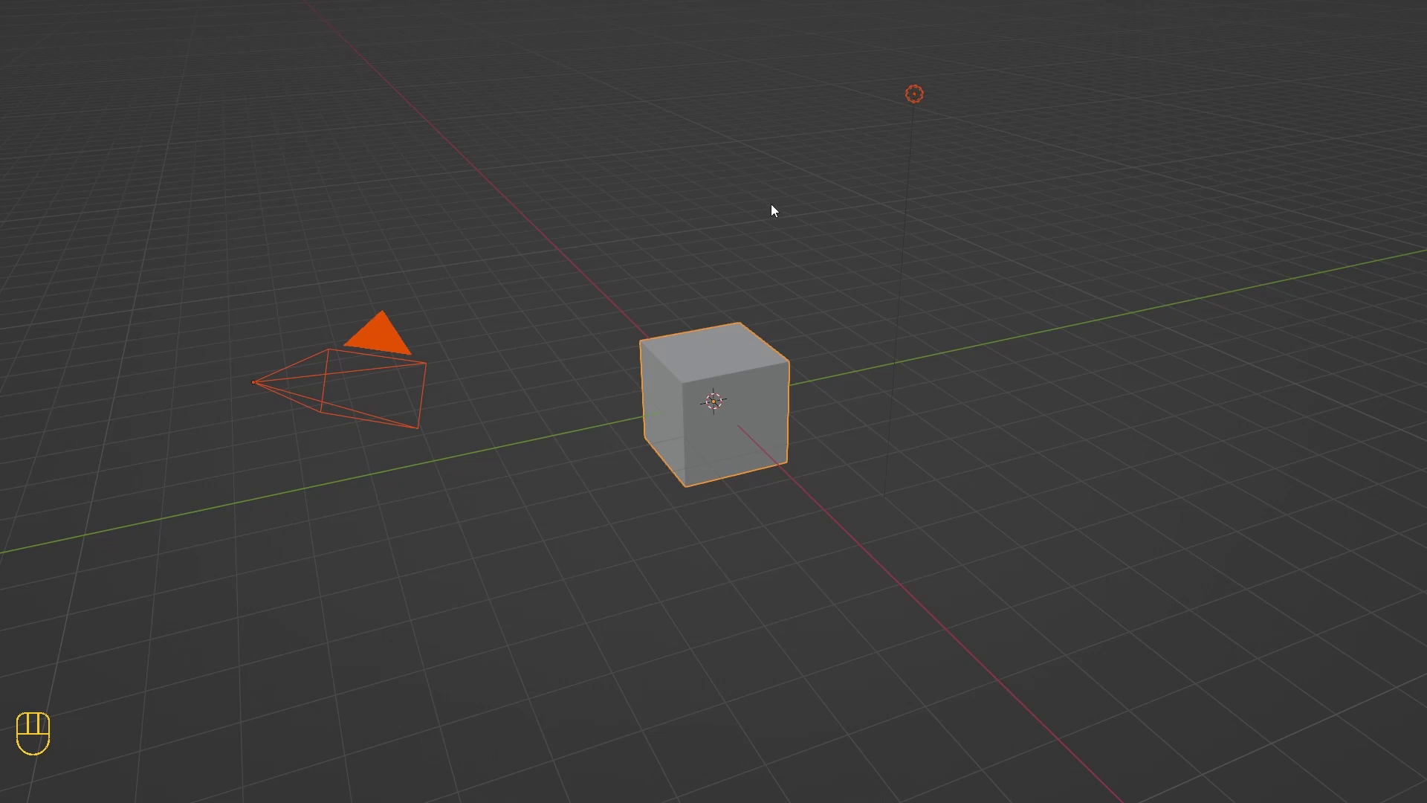
key("x")
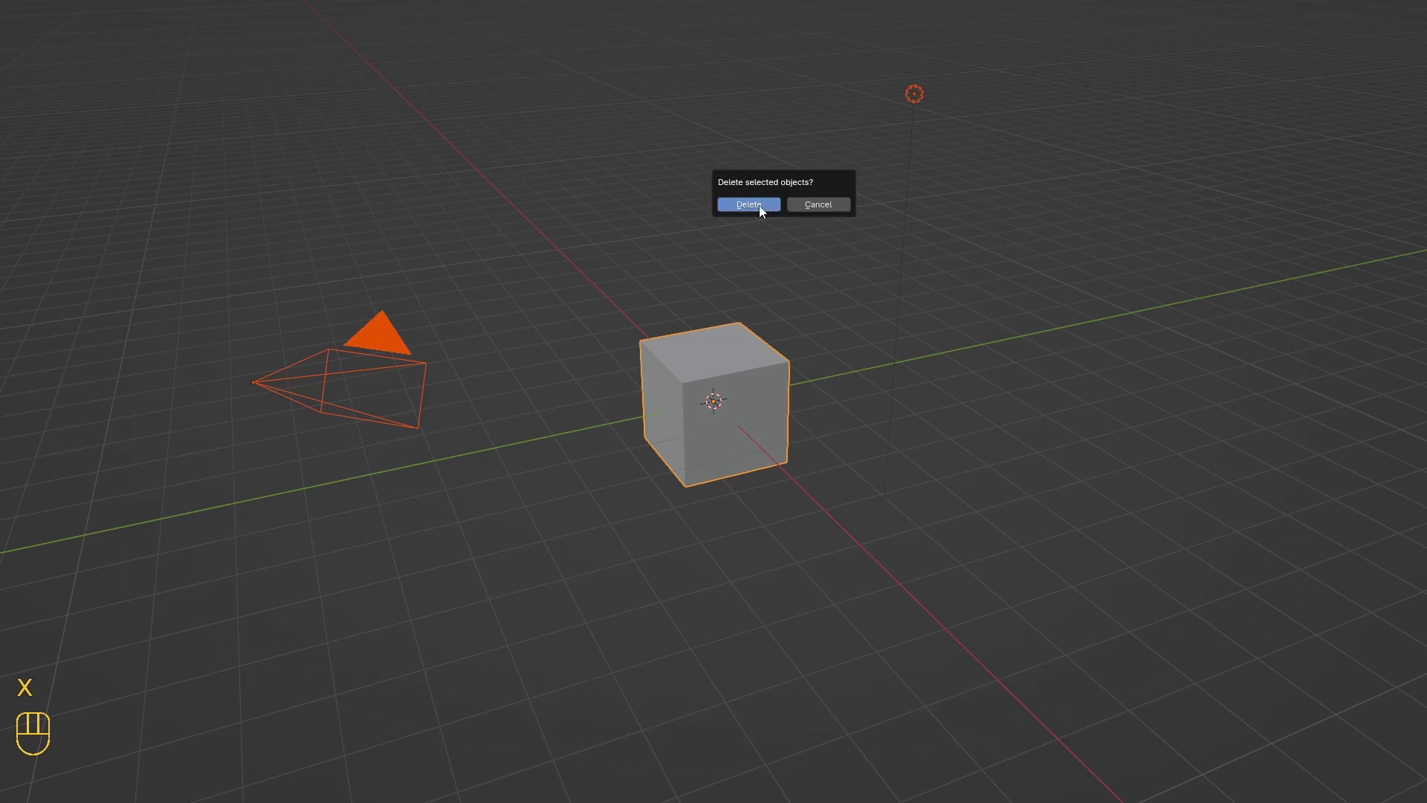
left_click(759, 206)
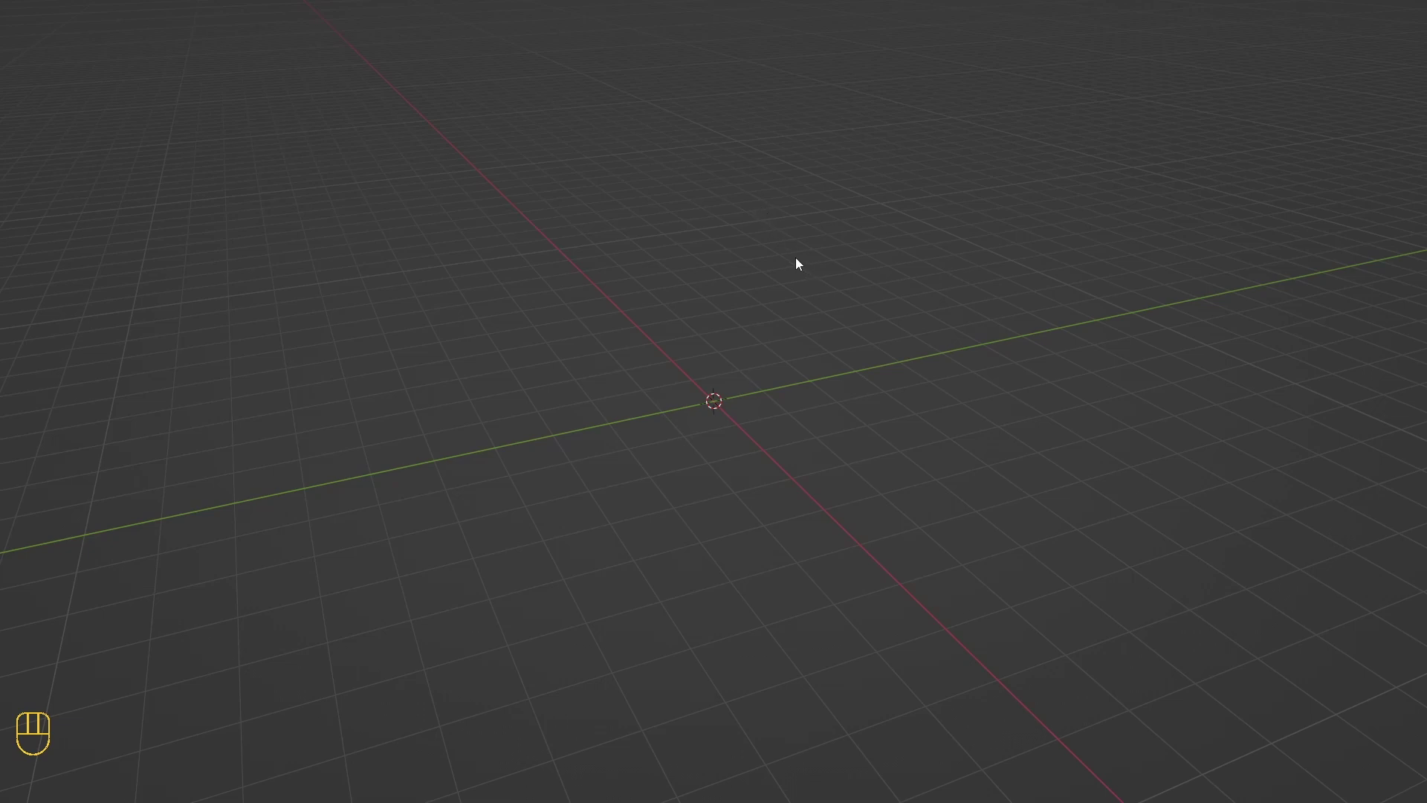
- Orbit the grid, place the 3D cursor at several spots, then snap it to world origin
middle_click_drag(686, 232, 699, 273)
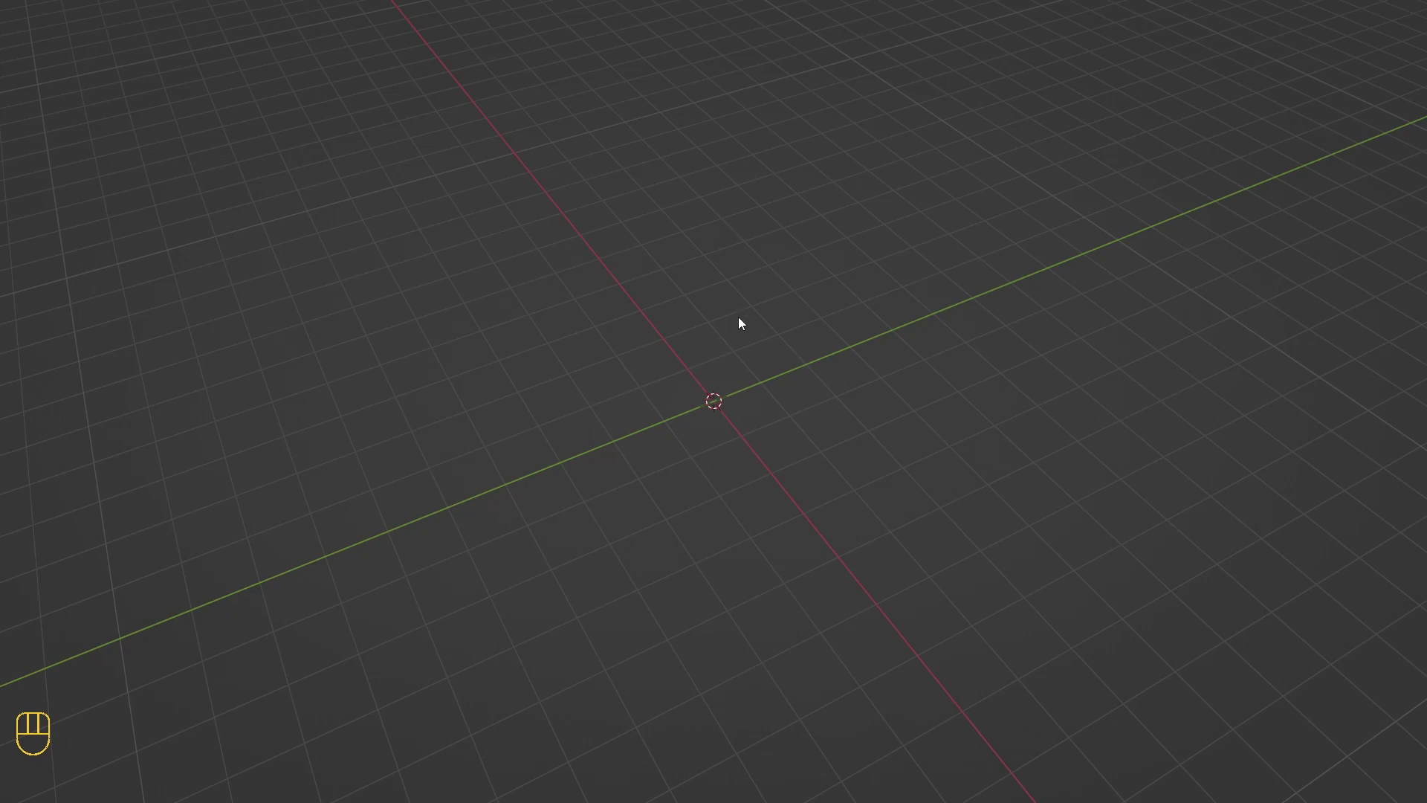
key("shift+space")
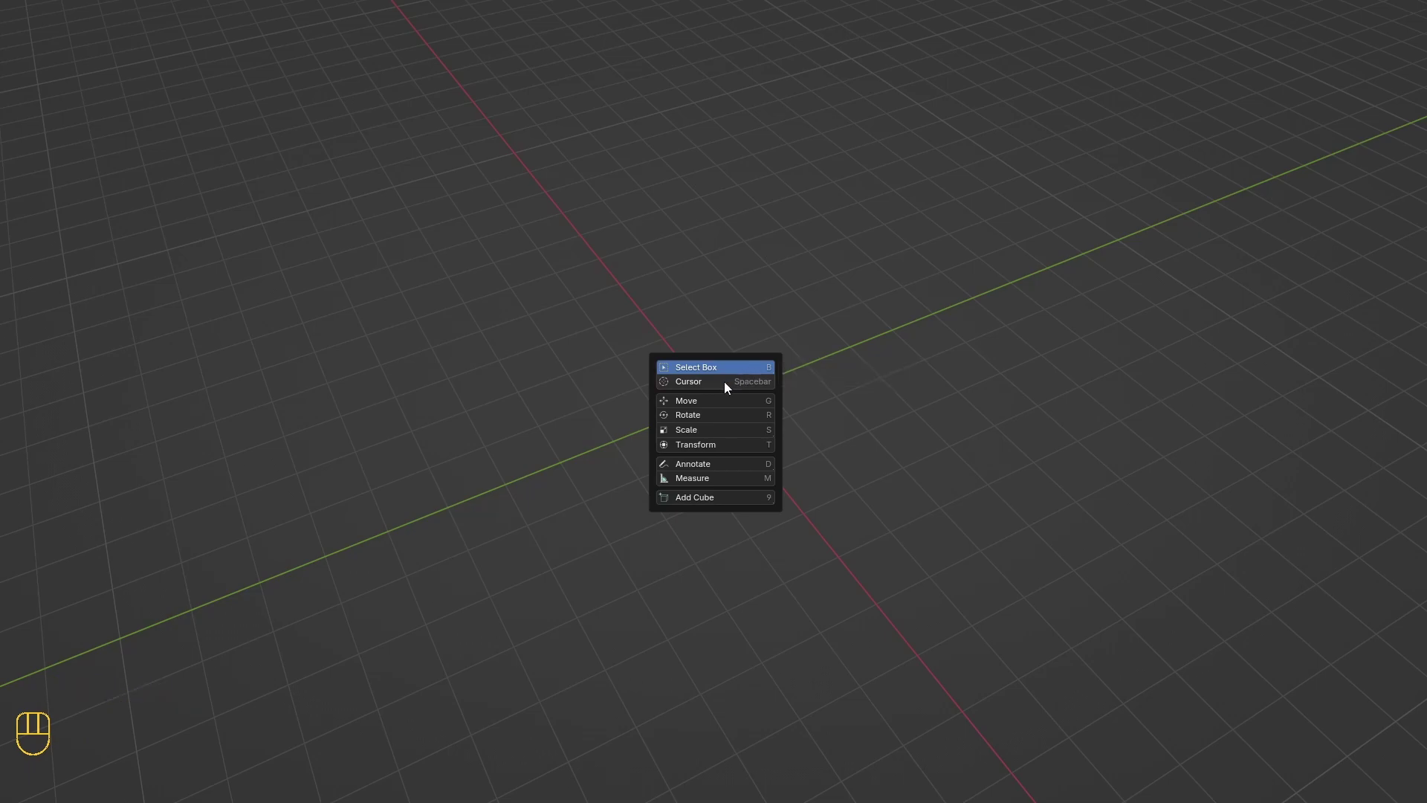
key("shift+space")
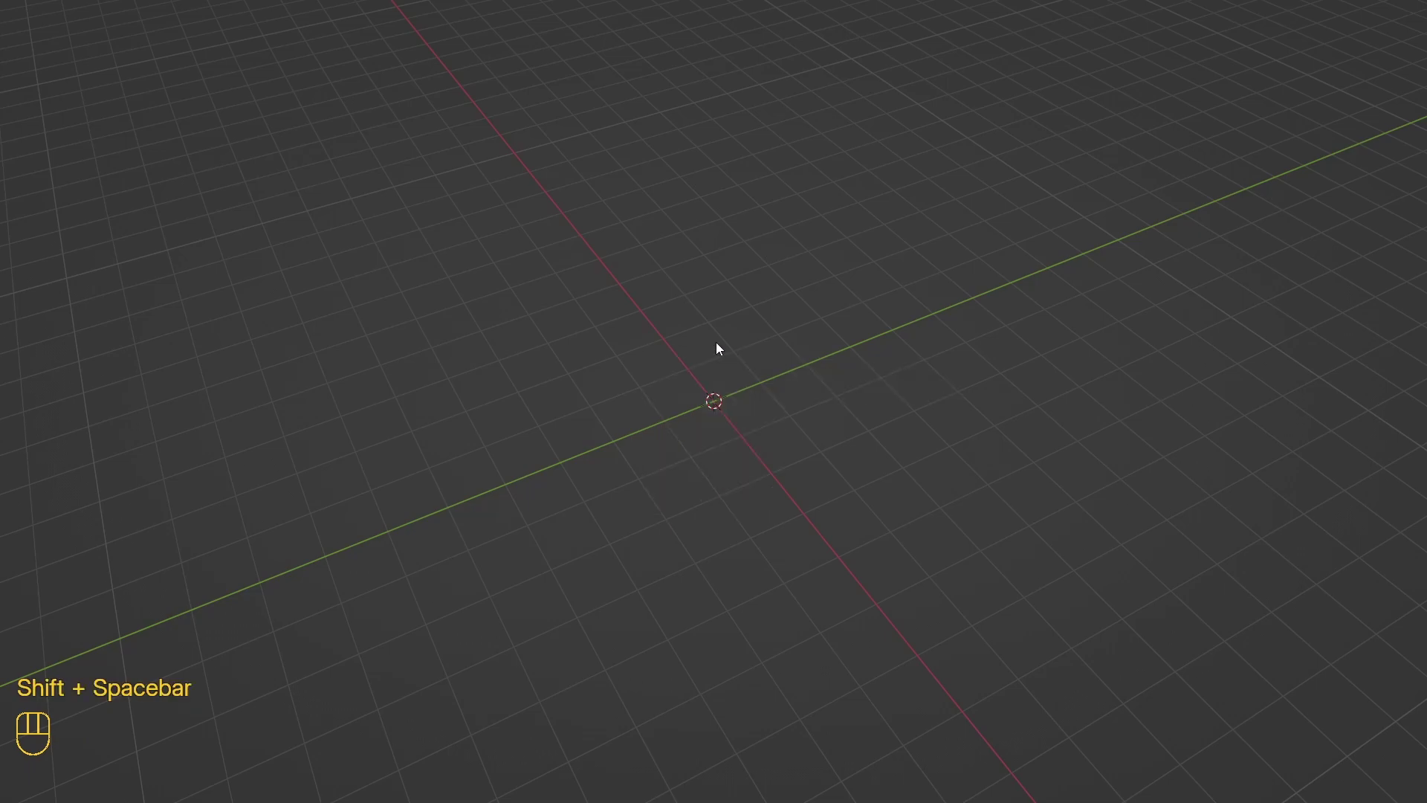
left_click(394, 321)
left_click(488, 429)
left_click(645, 580)
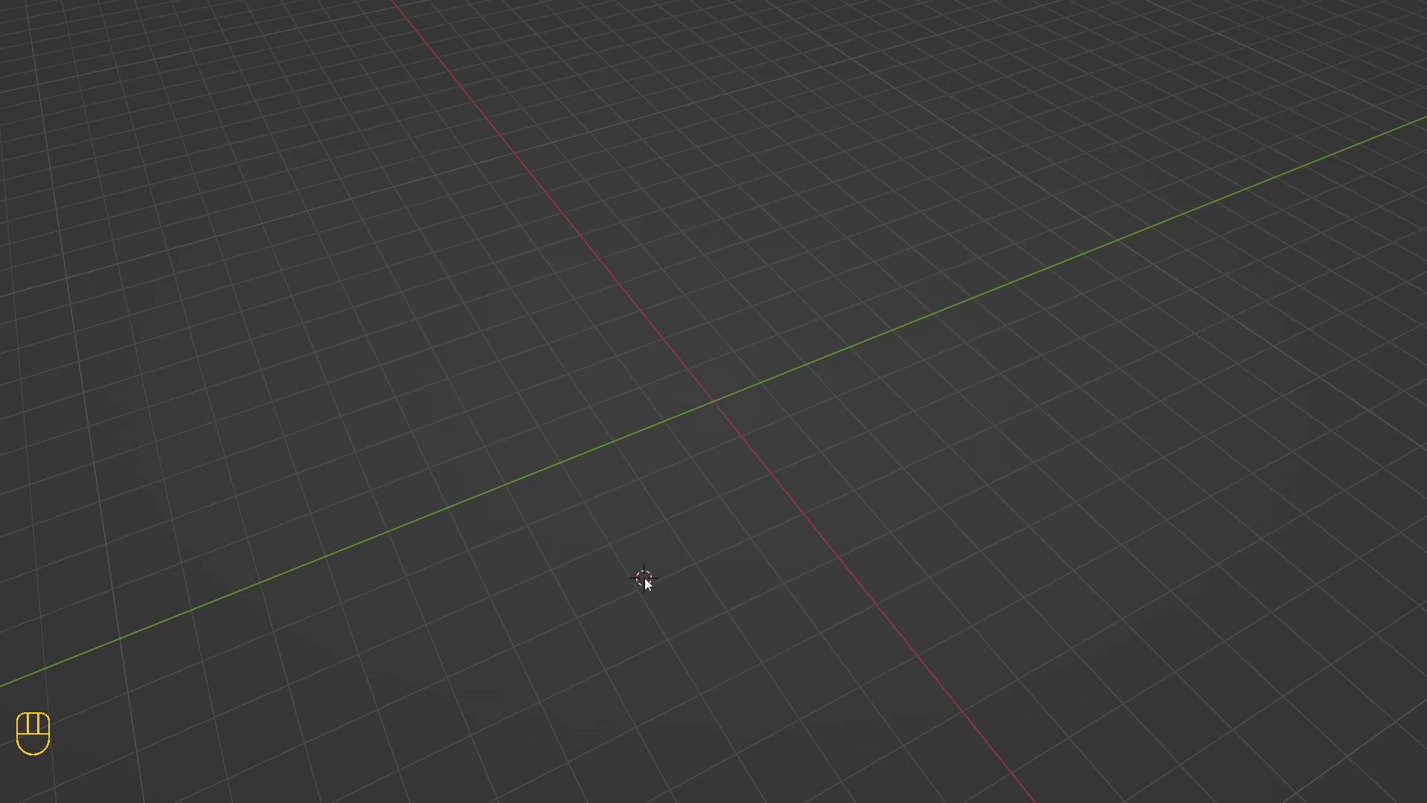
left_click(1152, 487)
left_click(1126, 293)
middle_click_drag(884, 186, 966, 148)
left_click(962, 299)
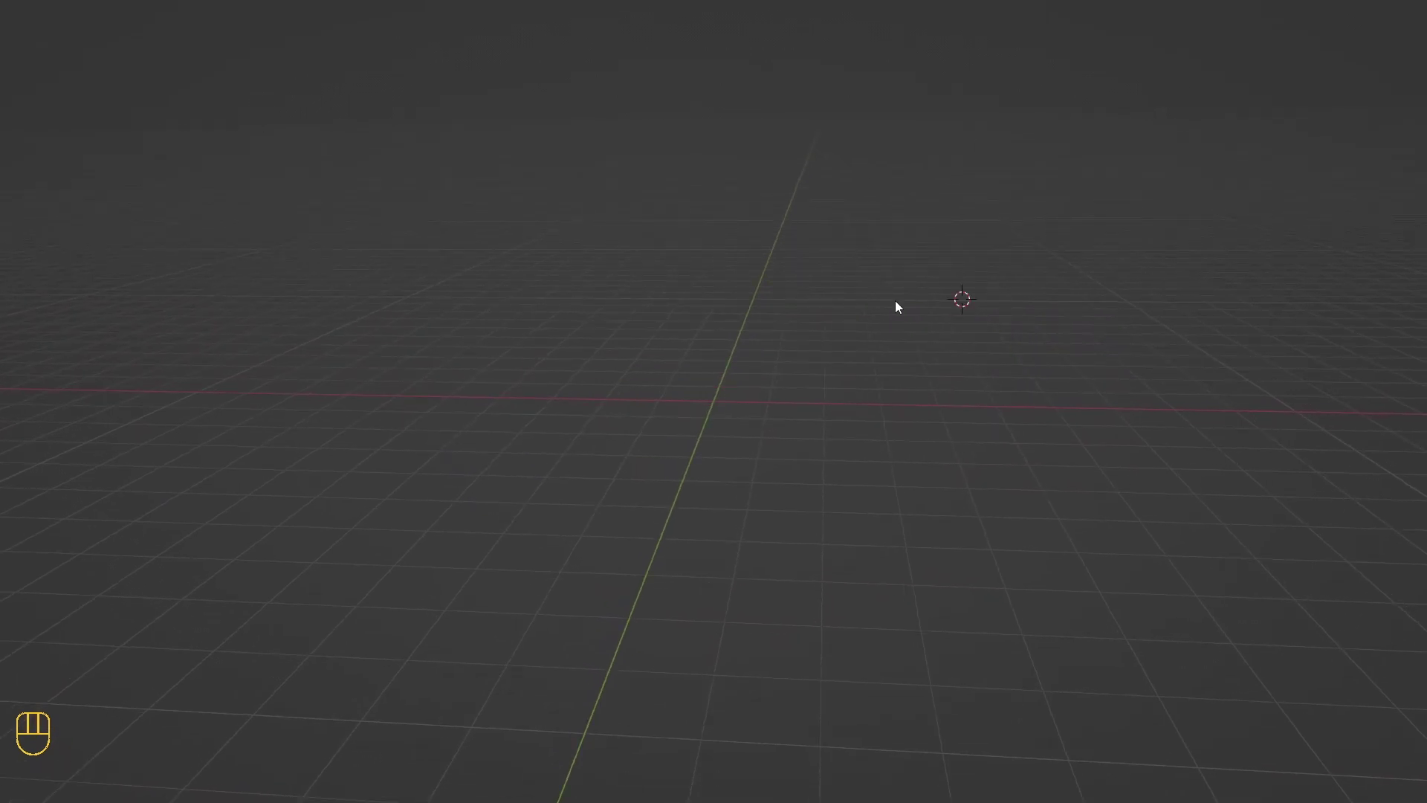
key("shift+s")
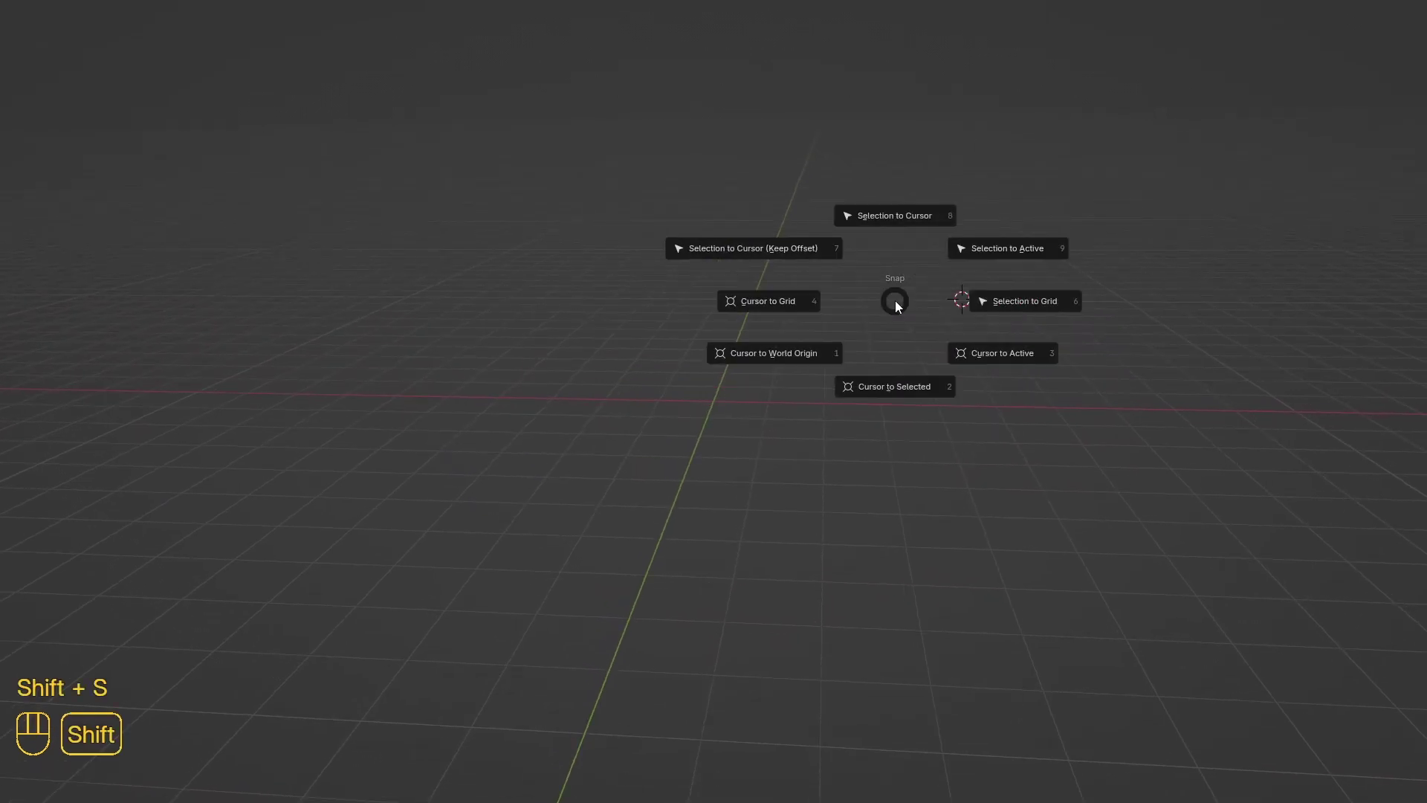
left_click(840, 339)
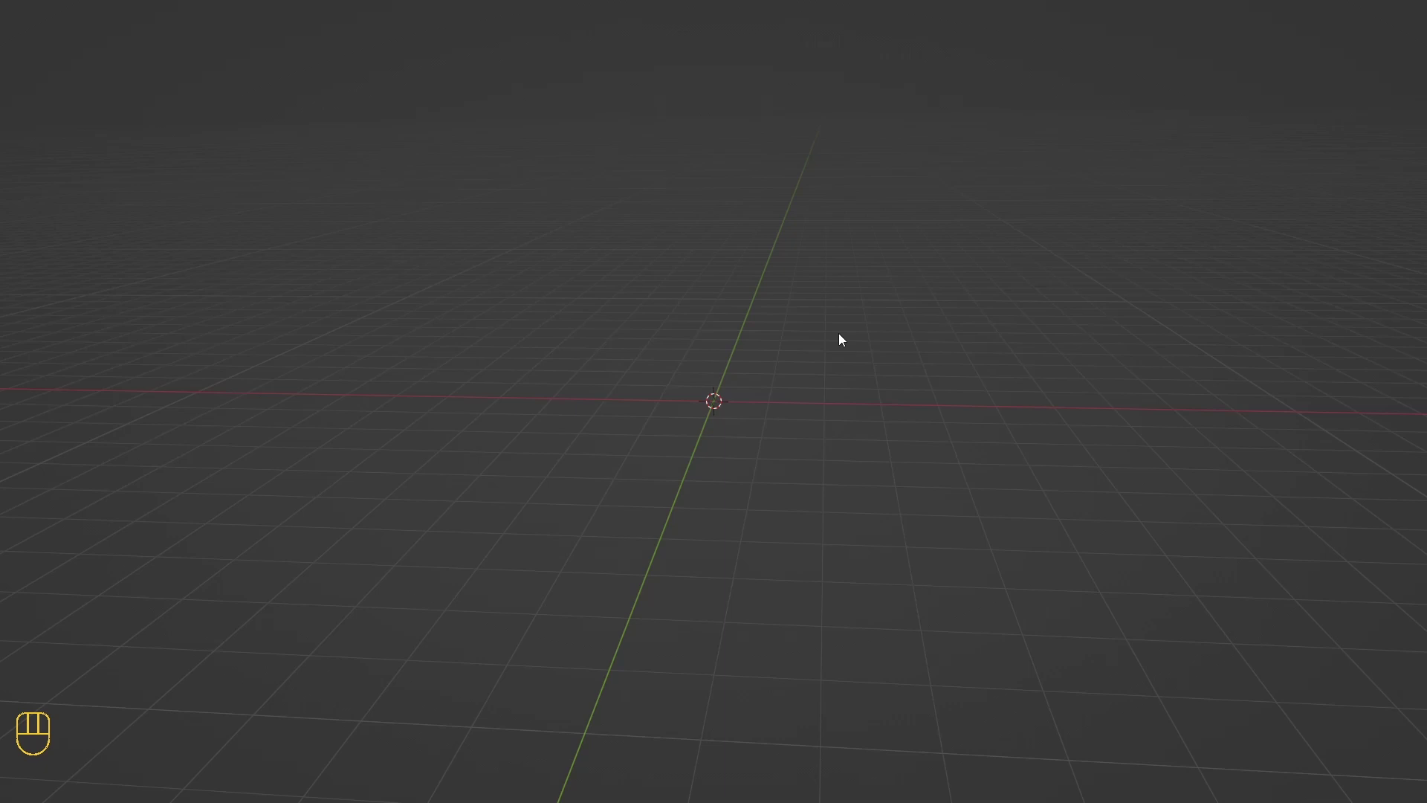
- Move the 3D cursor around again and return it to world origin with Shift+S, 1
right_click(1086, 313, "shift")
right_click(260, 294, "shift")
right_click(964, 542, "shift")
left_click(1045, 311)
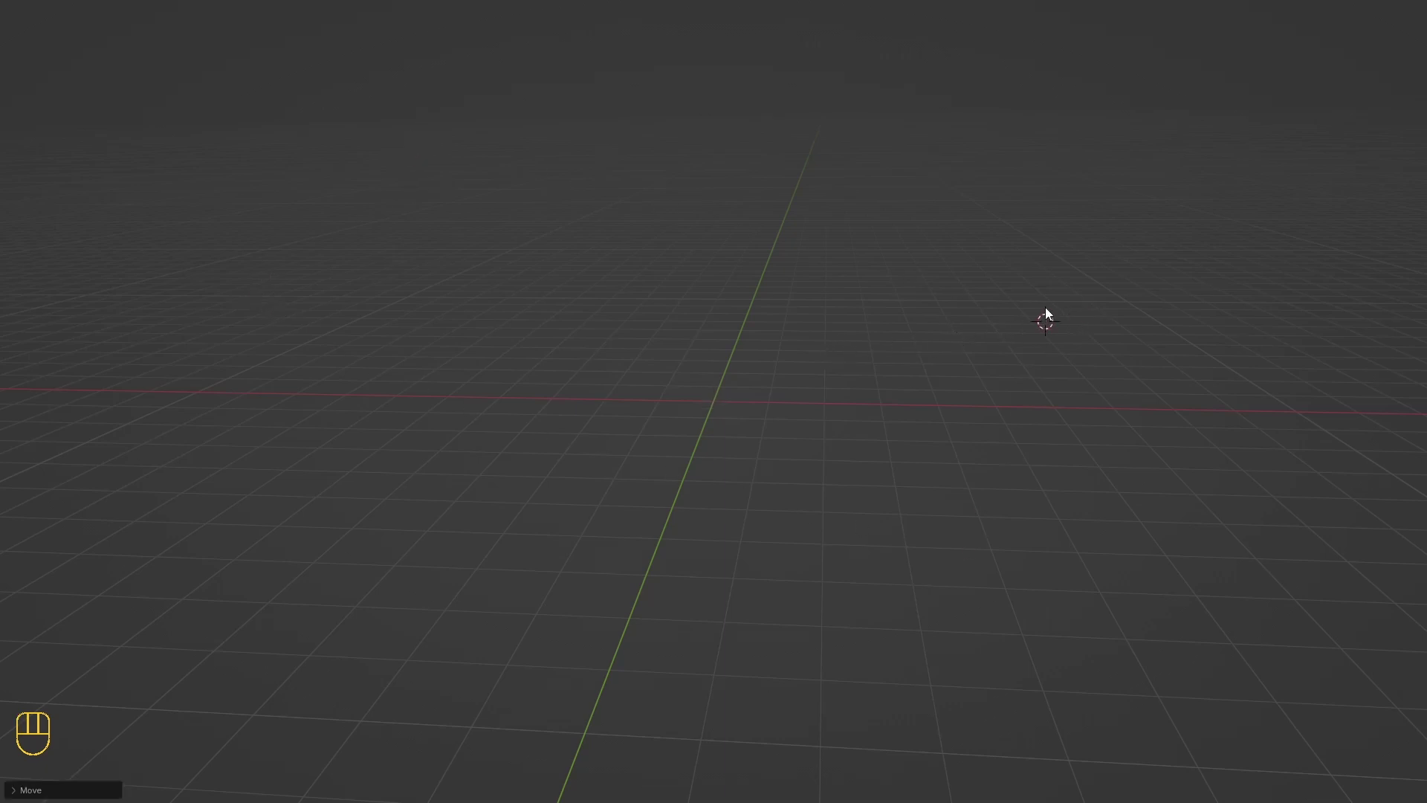
key("shift+s")
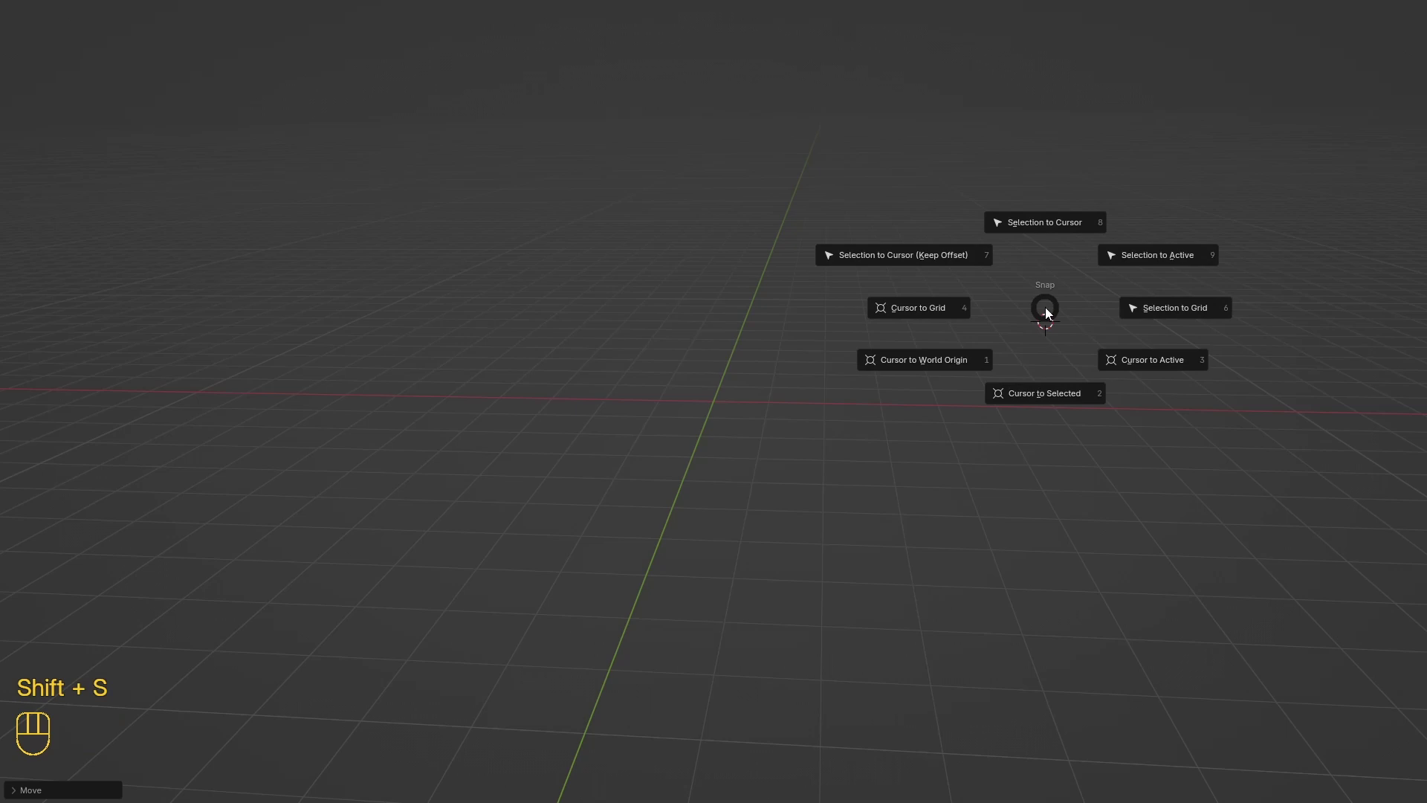
key("1")
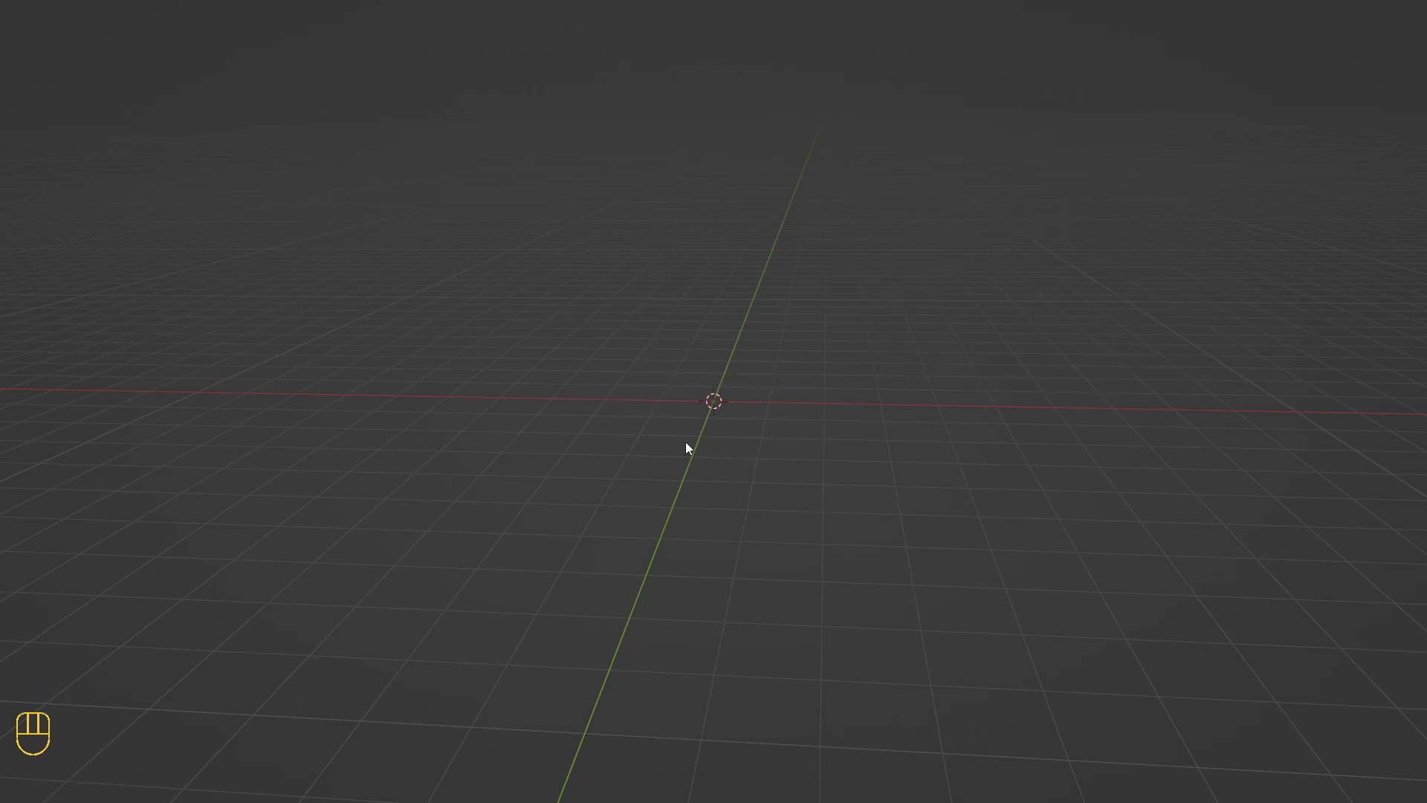
- Snap the selection to the cursor, then add a Mesh > Cube at the world origin
key("shift+s")
left_click(803, 334)
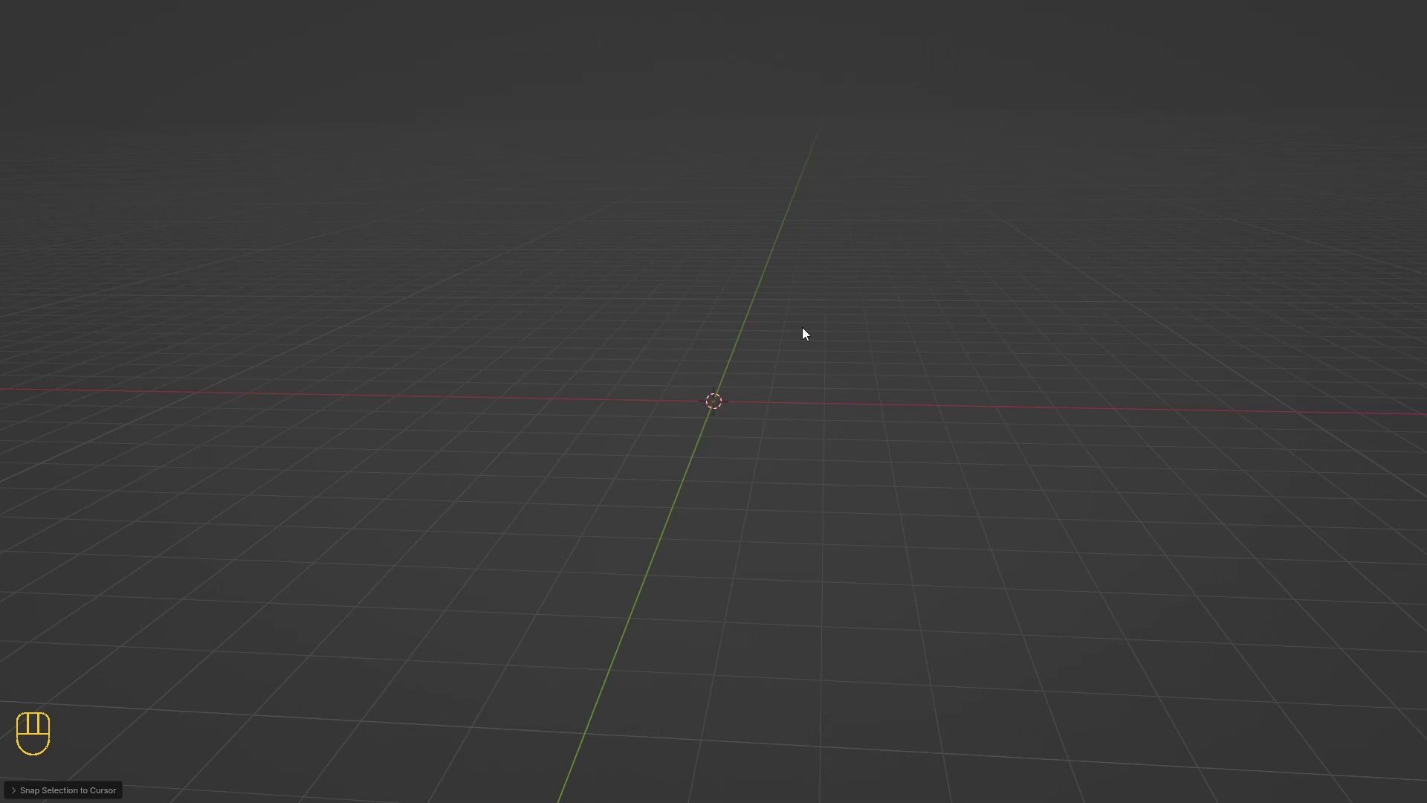
key("shift+a")
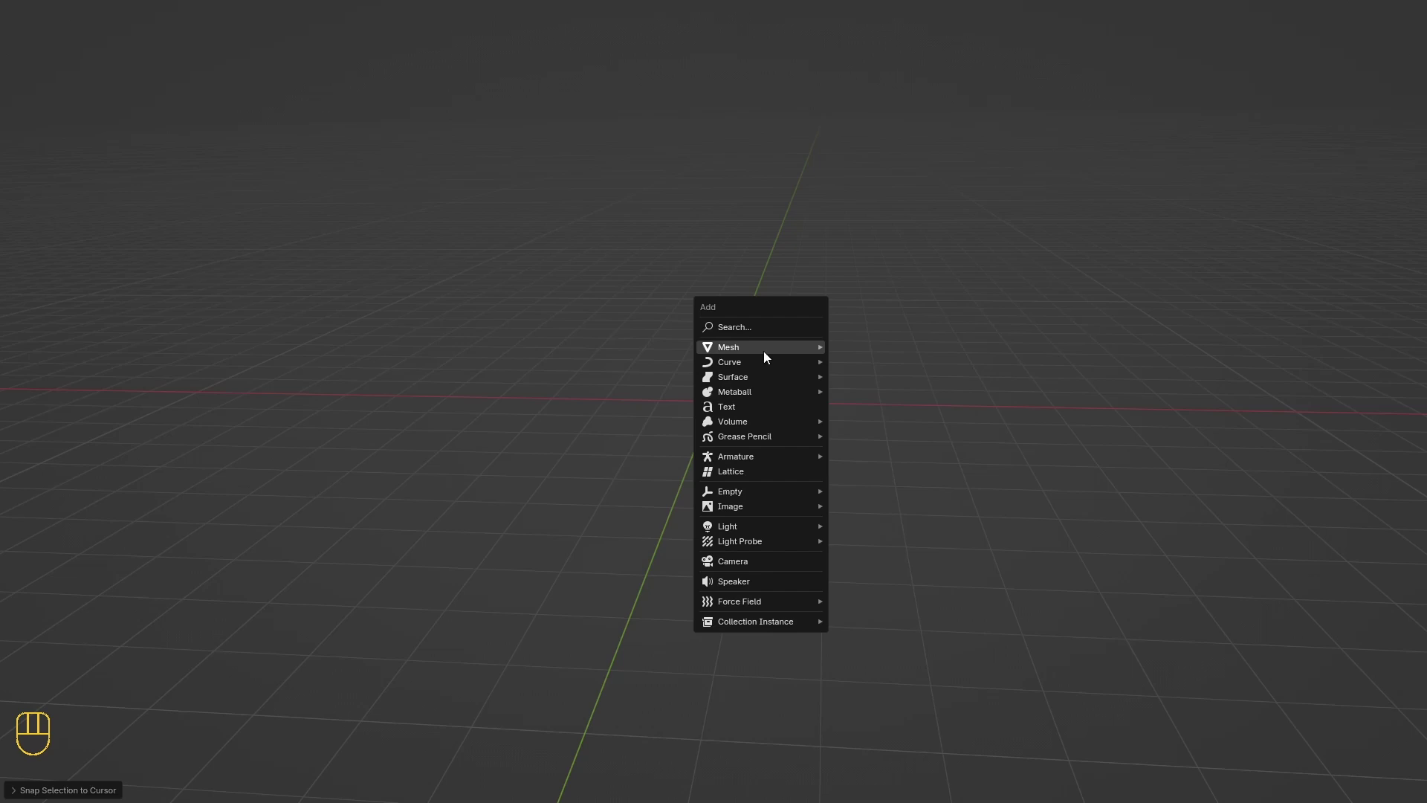
mouse_move(763, 350)
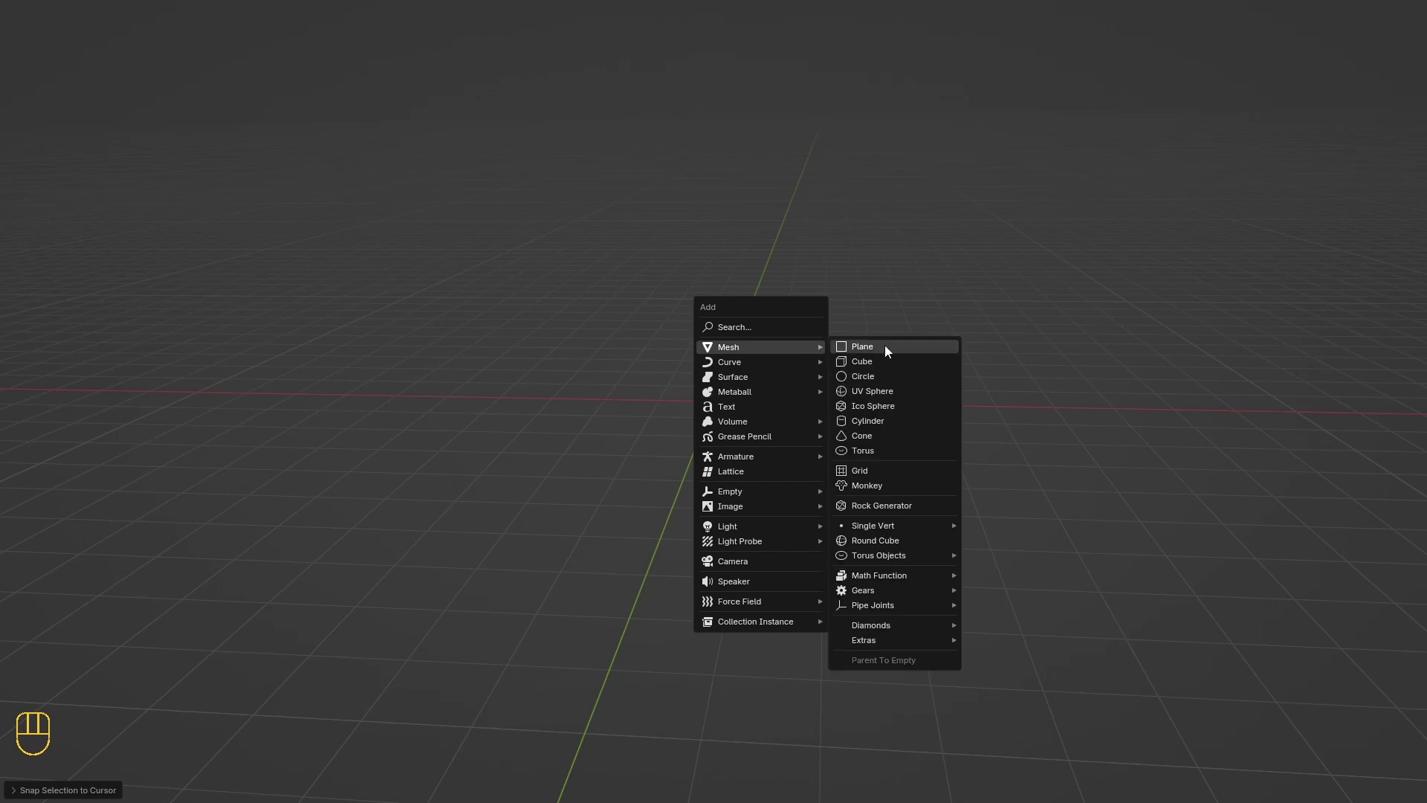
left_click(902, 362)
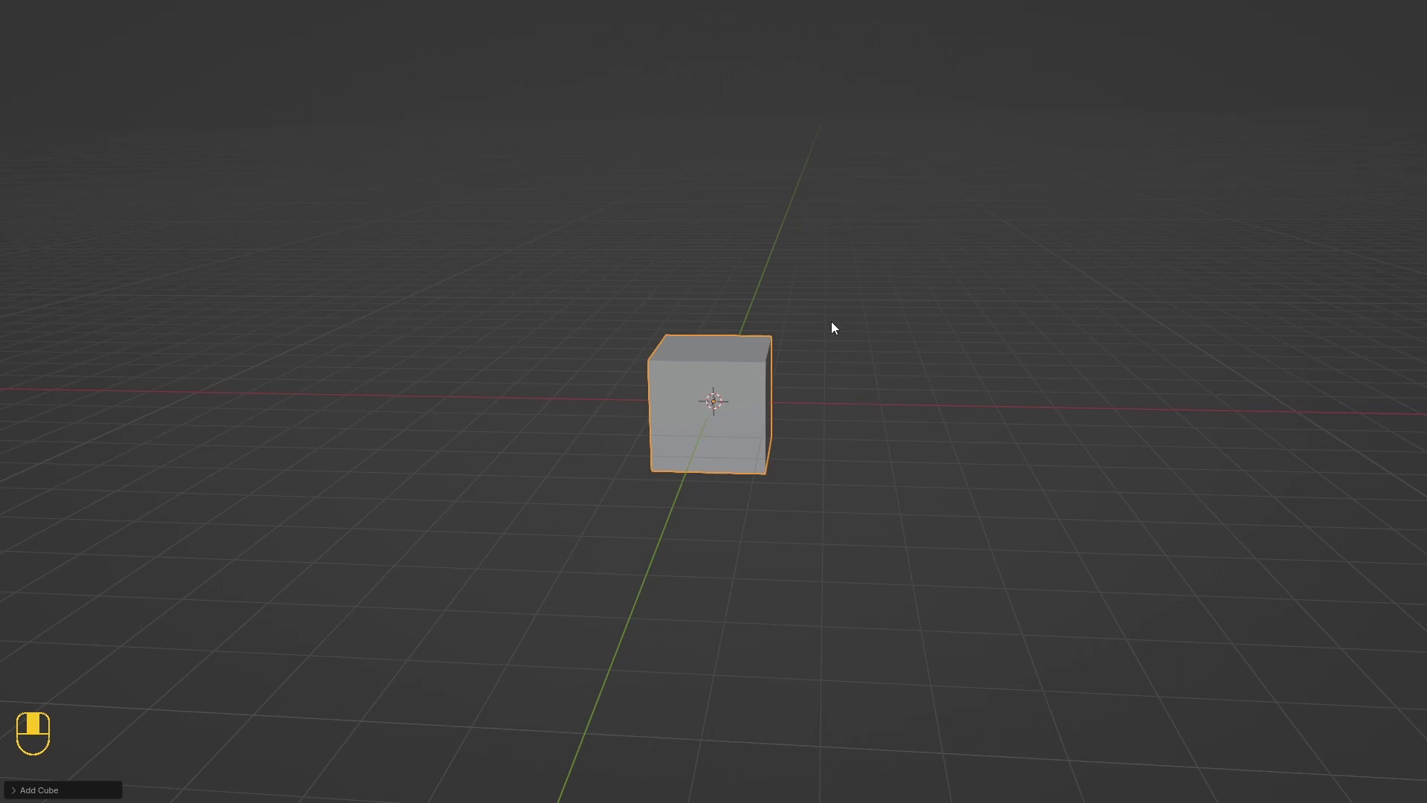
- Orbit around the new cube and Ctrl-drag to zoom the view out
middle_click_drag(832, 322, 679, 305)
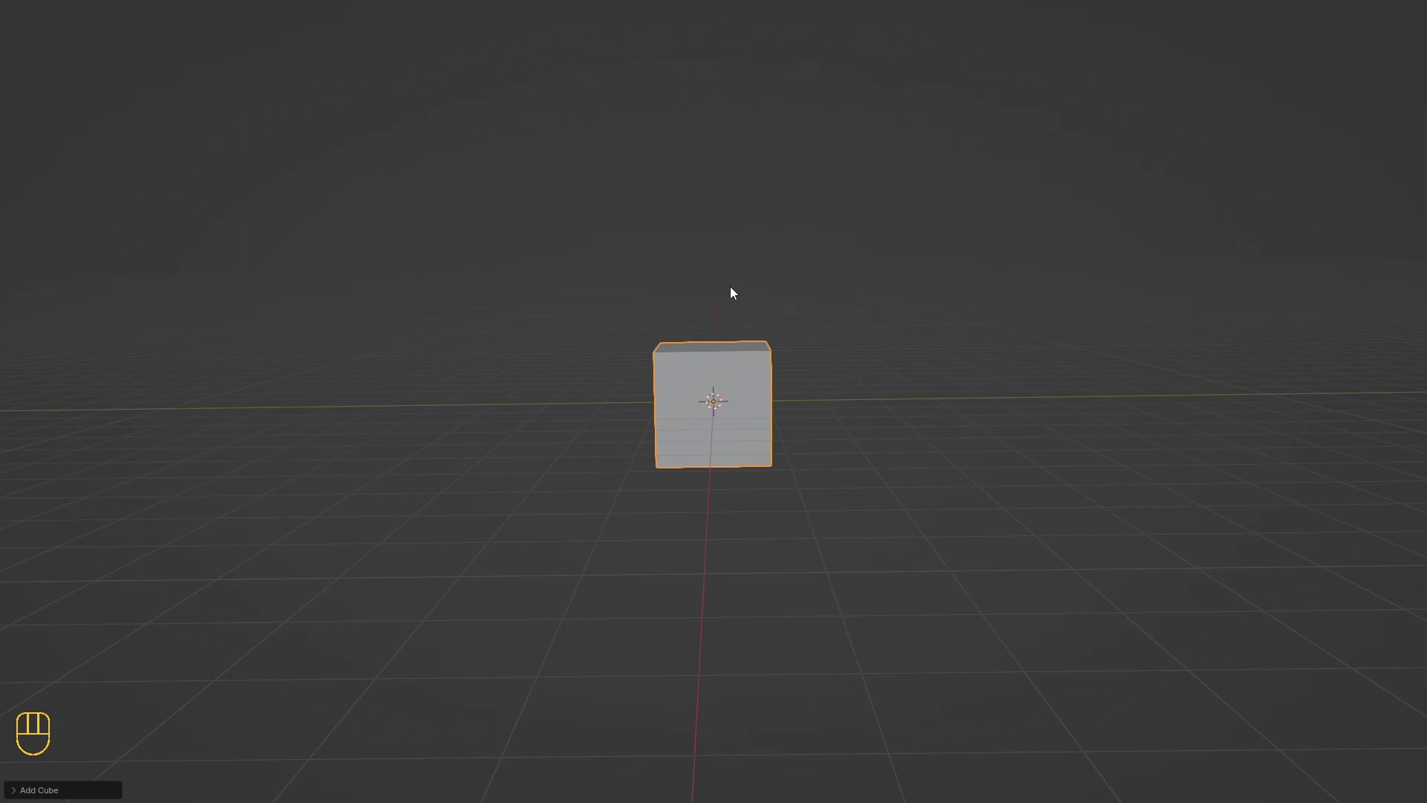
key("ctrl")
middle_click_drag(729, 287, 719, 333, "ctrl")
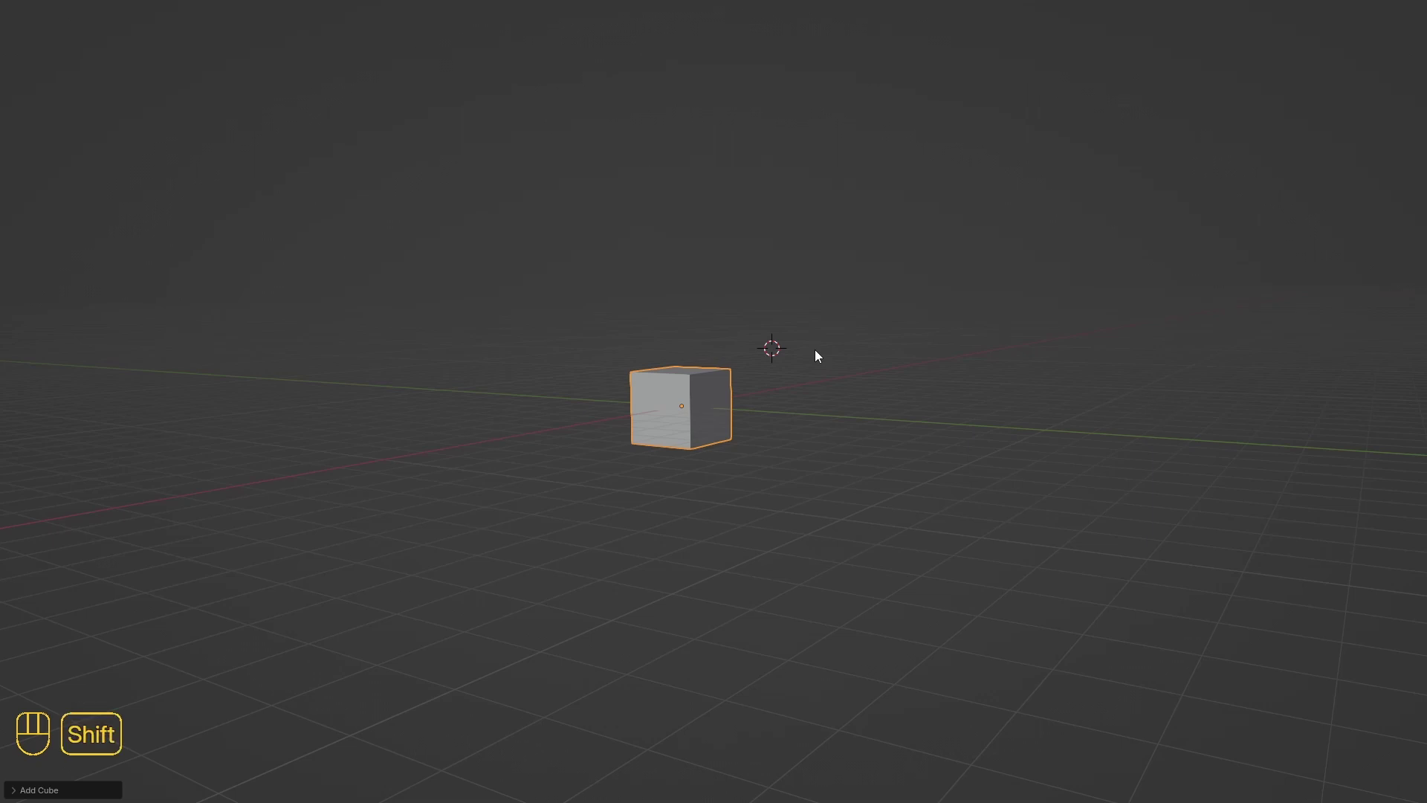
- Toggle the cube's selection several times, leaving it selected
key("shift+space")
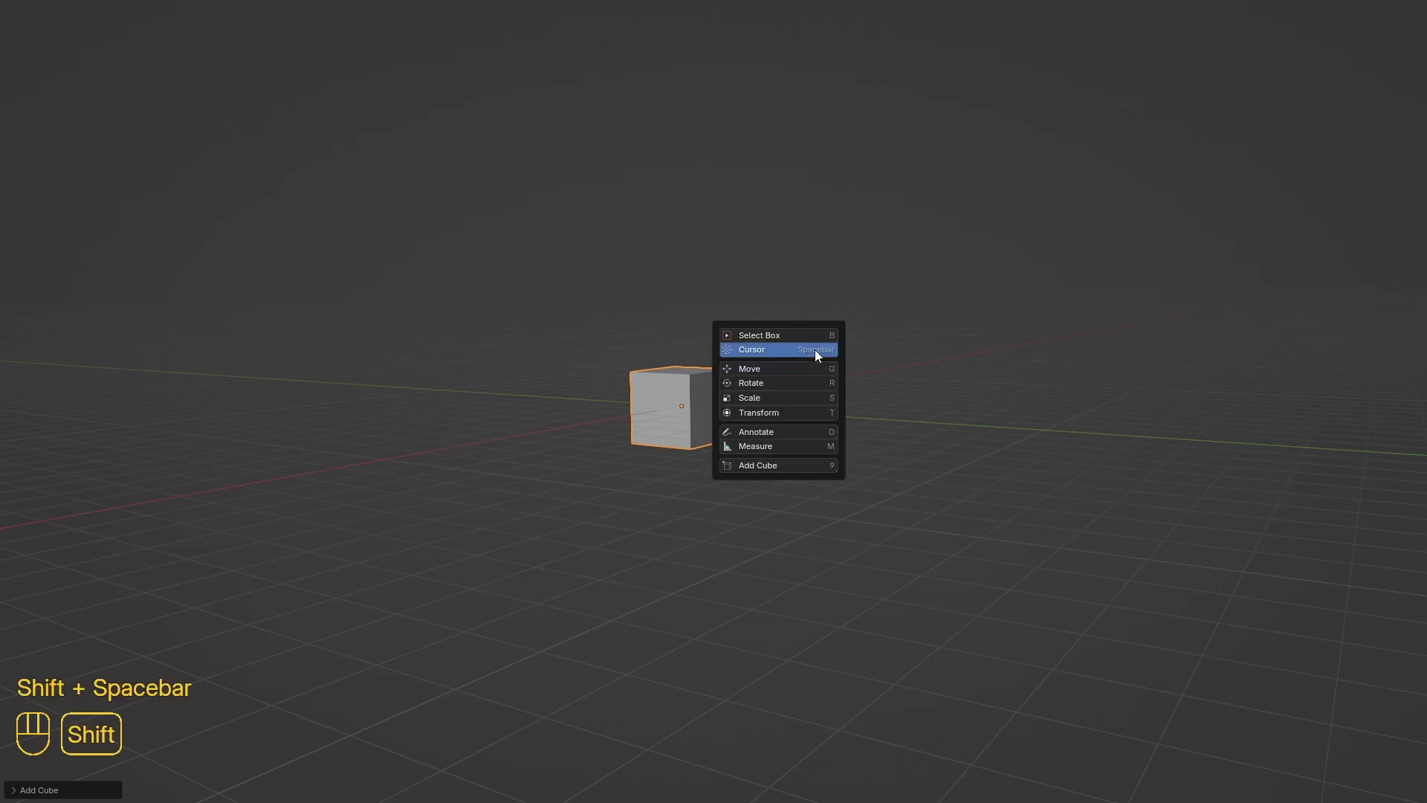
left_click(775, 336)
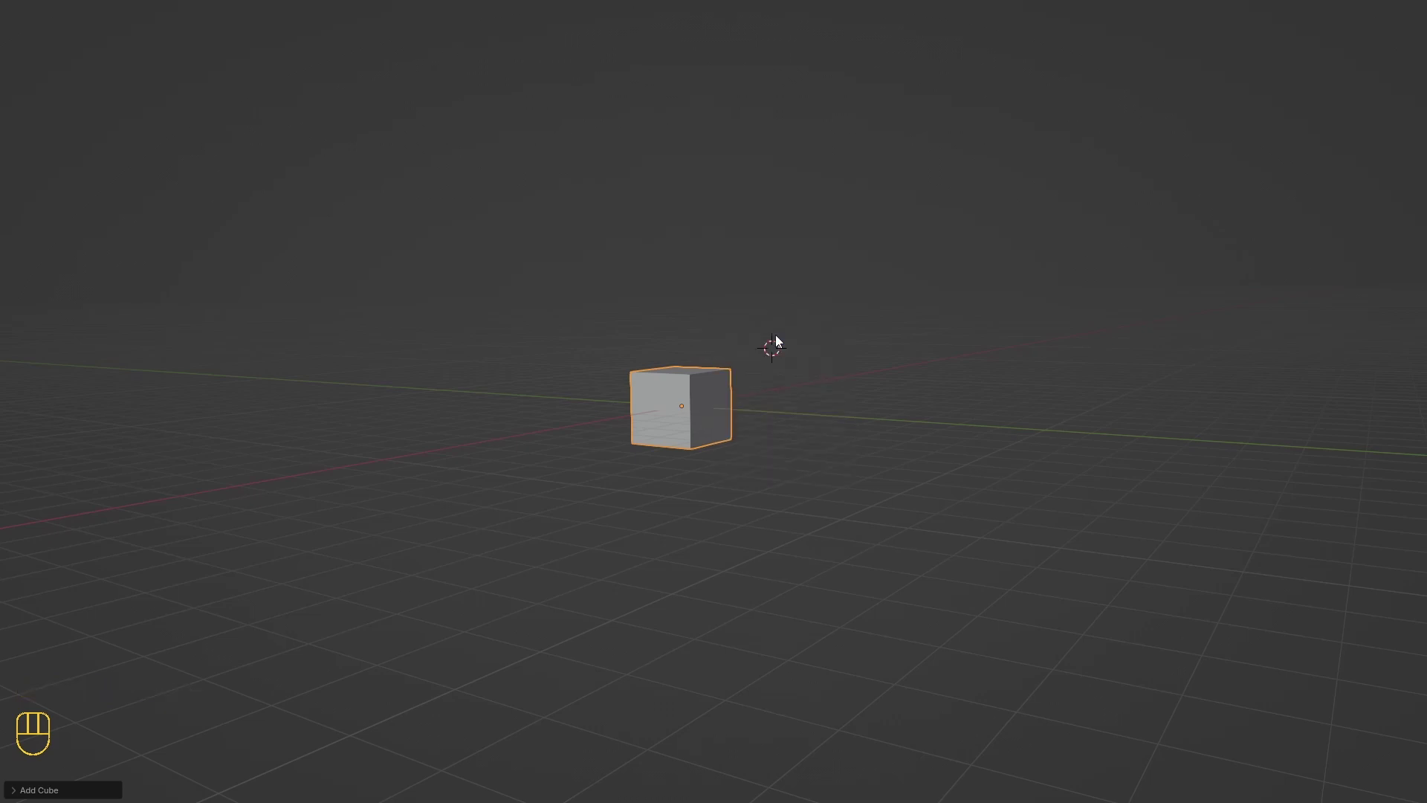
left_click(526, 376)
left_click(697, 394)
left_click(685, 395, "shift")
left_click(683, 395)
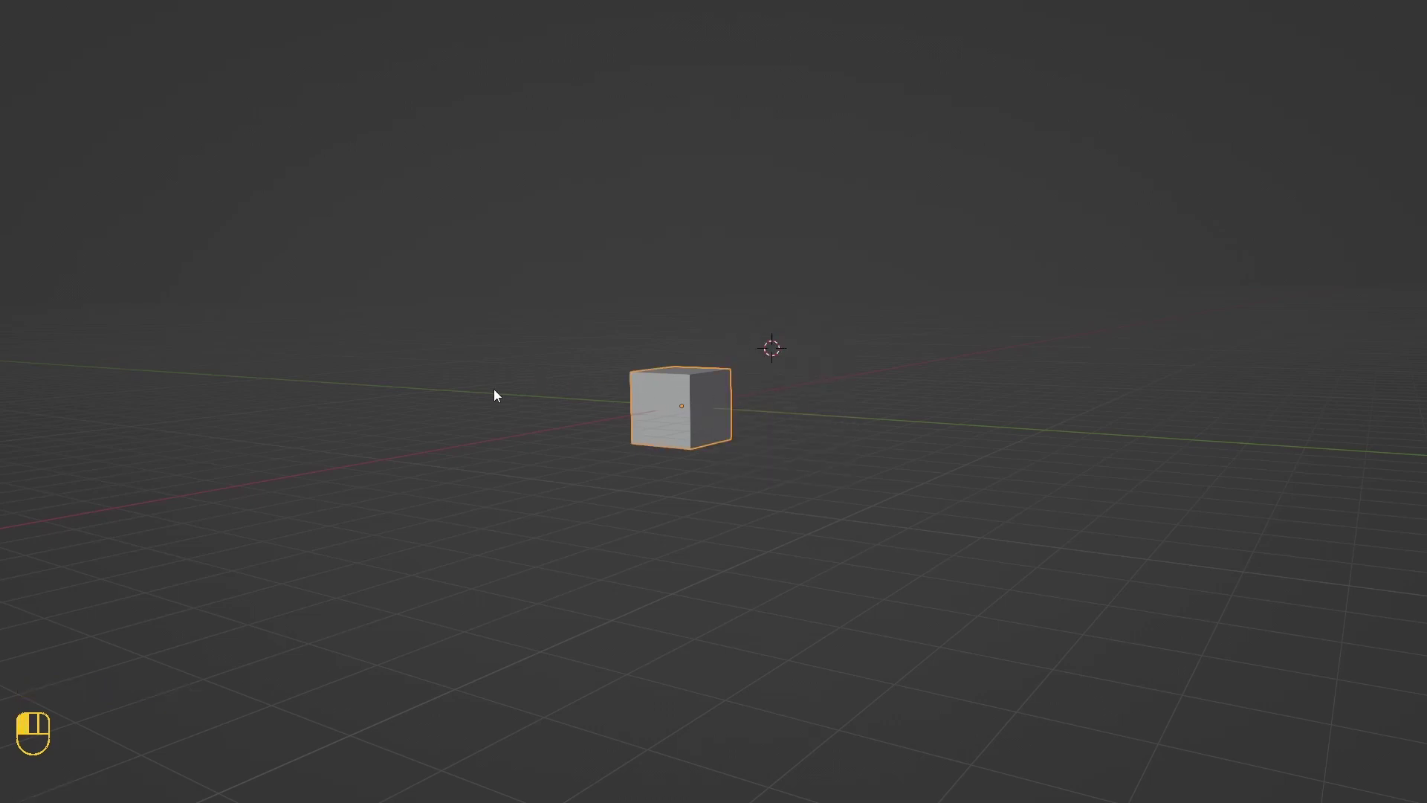
left_click(495, 389)
left_click(653, 394)
- Switch to the Cursor tool and place the 3D cursor to the right of the cube
key("shift+space")
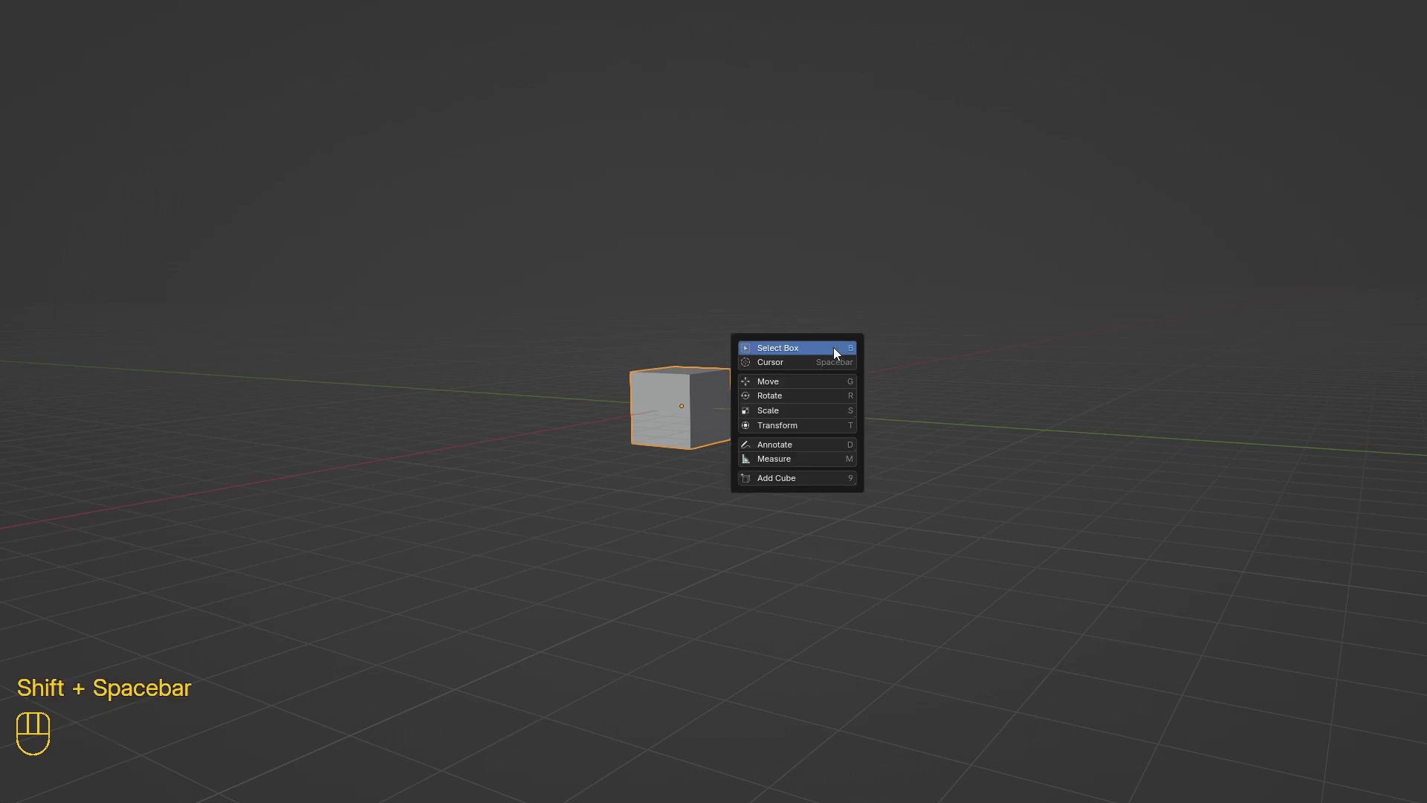
left_click(799, 362)
left_click(957, 397)
left_click(411, 325)
left_click(843, 252)
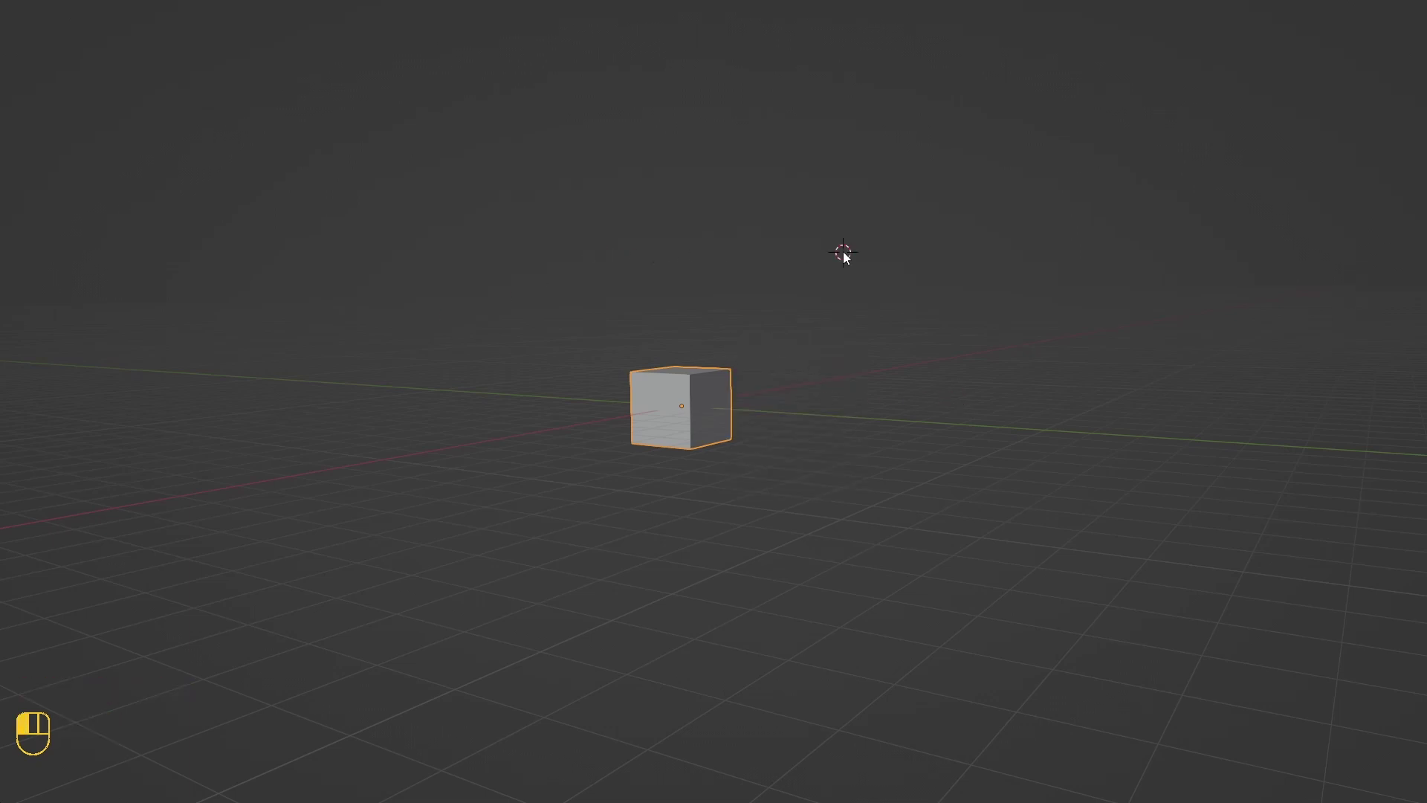
left_click(966, 382)
key("shift+s")
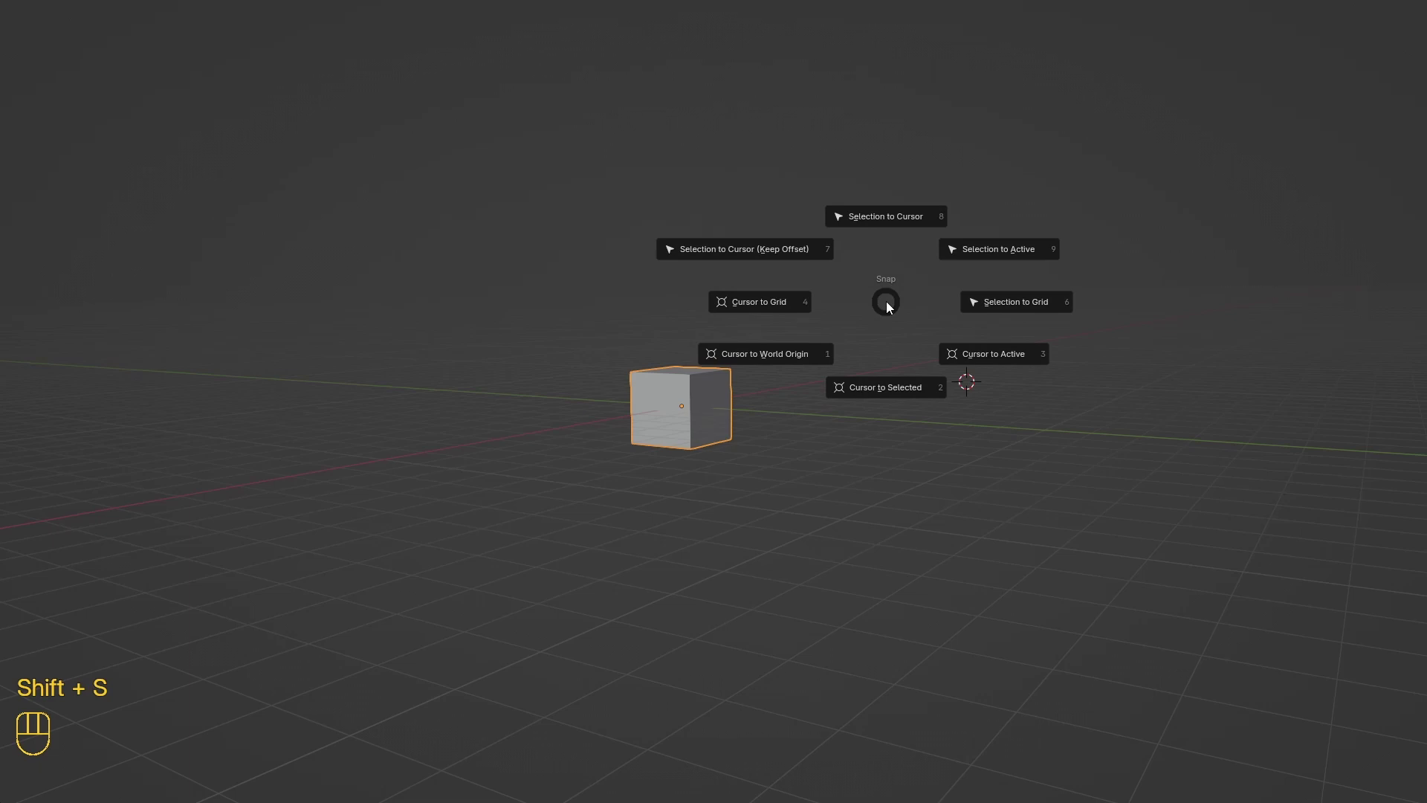
- Snap the cursor to world origin, reselect the cube, orbit higher and add a UV sphere
key("1")
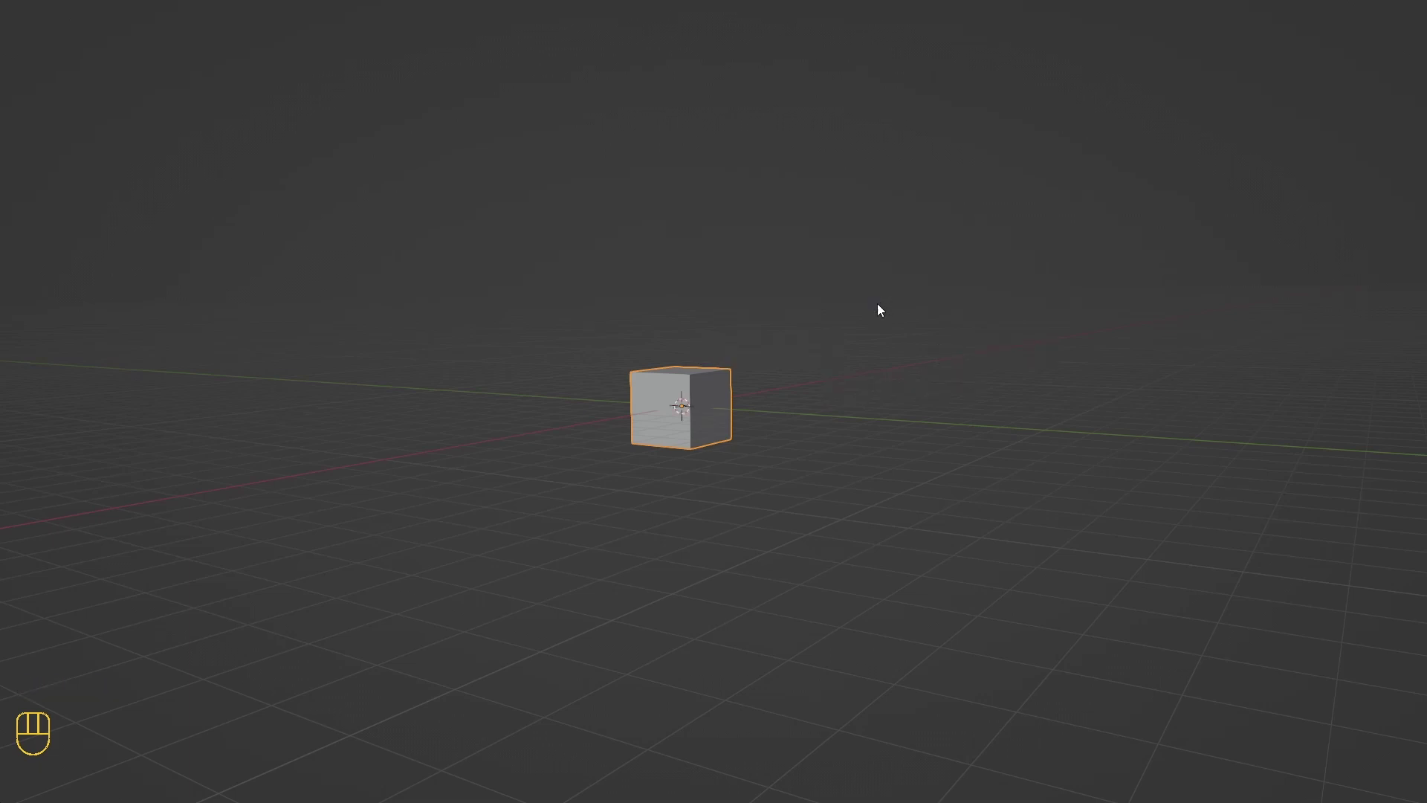
left_click(464, 395)
left_click(719, 411)
middle_click_drag(812, 395, 790, 418)
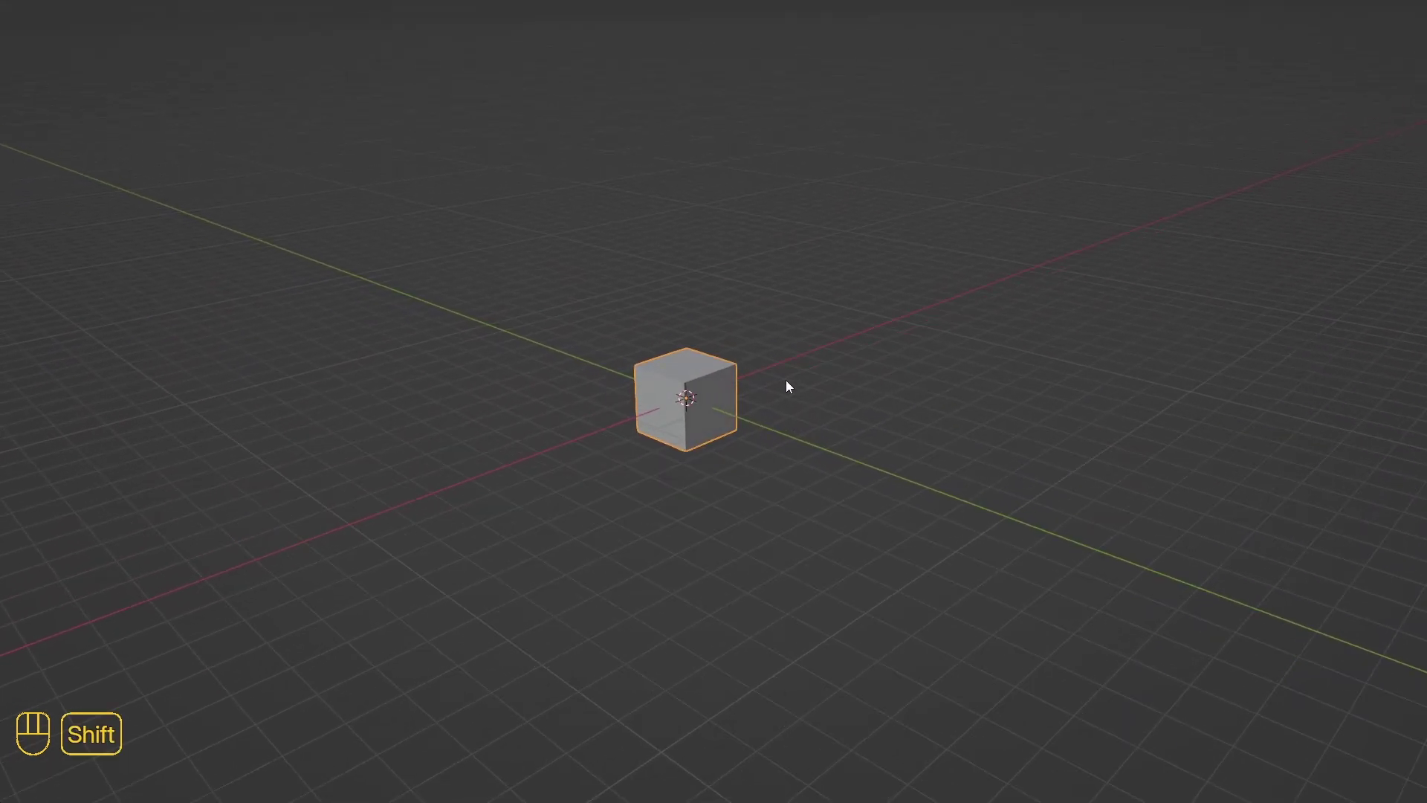
key("shift+a")
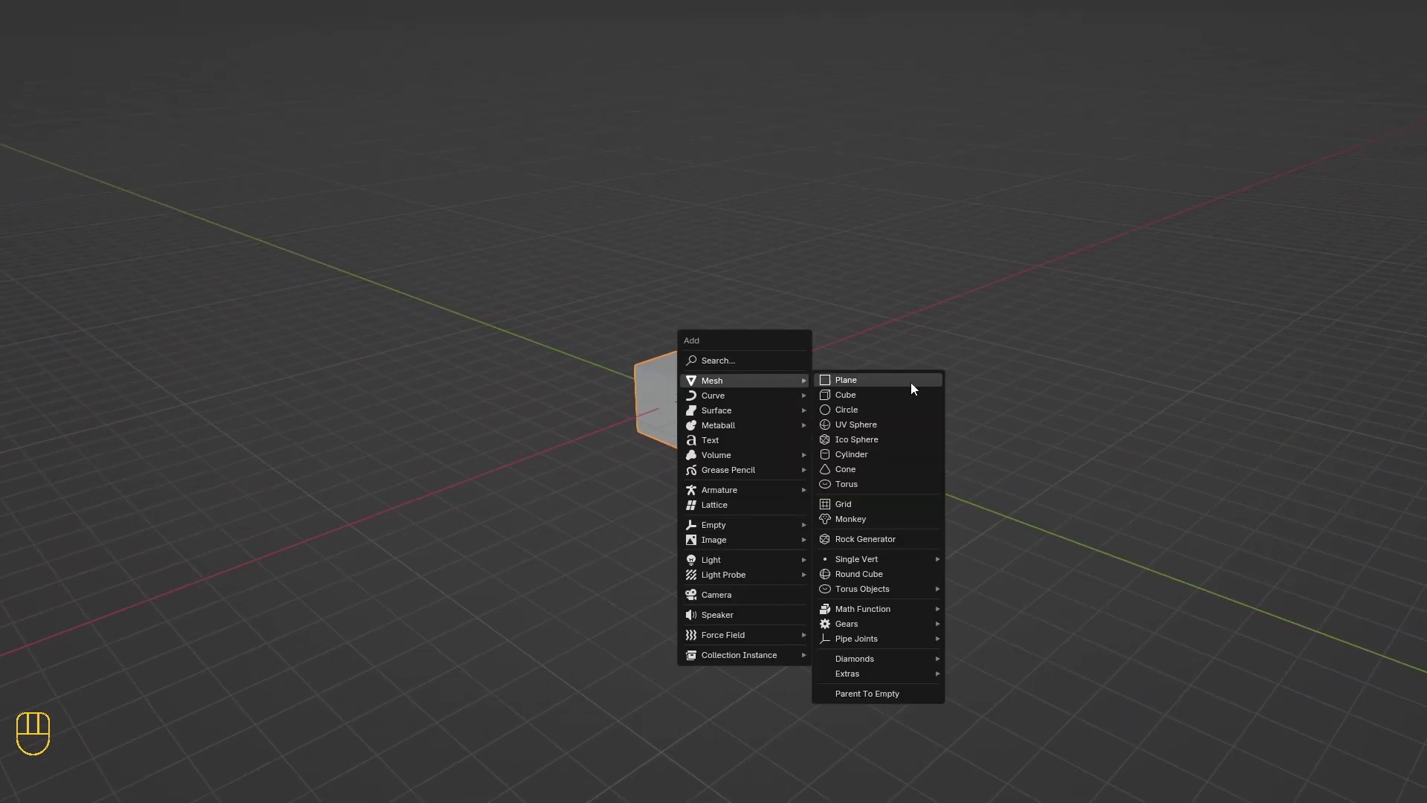
left_click(906, 422)
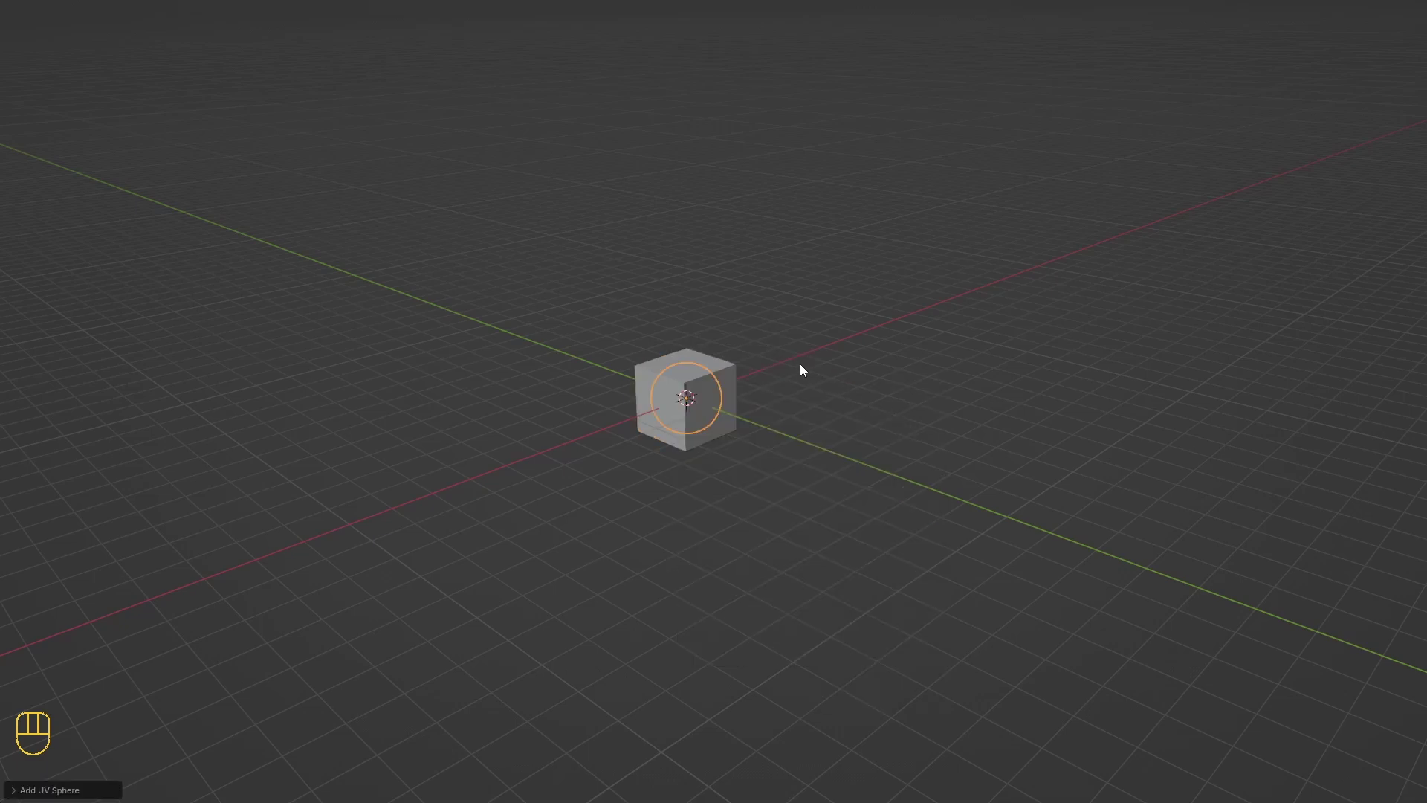
- Zoom out and move the UV sphere along the X axis away from the cube
scroll(737, 425, "down", 2)
key("g")
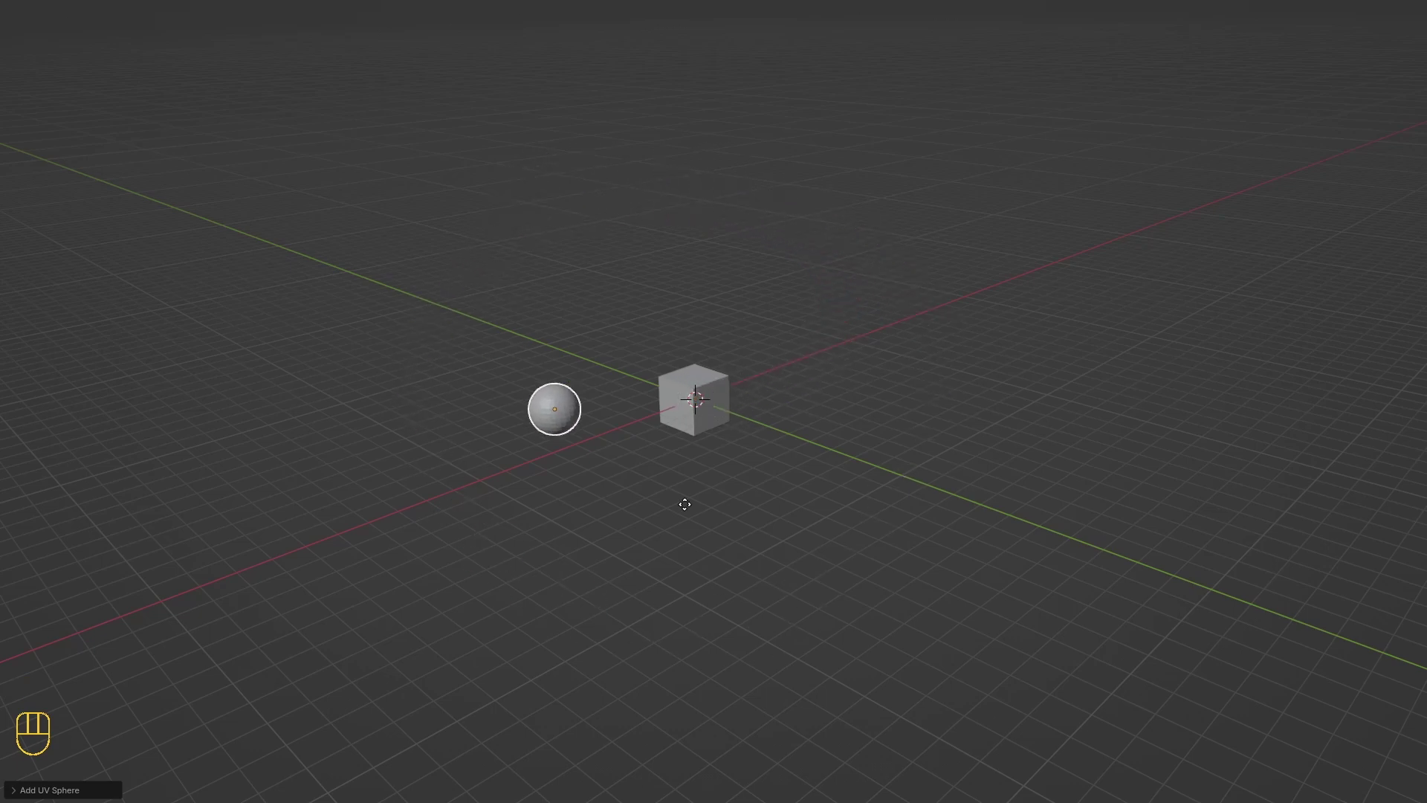
right_click(667, 368)
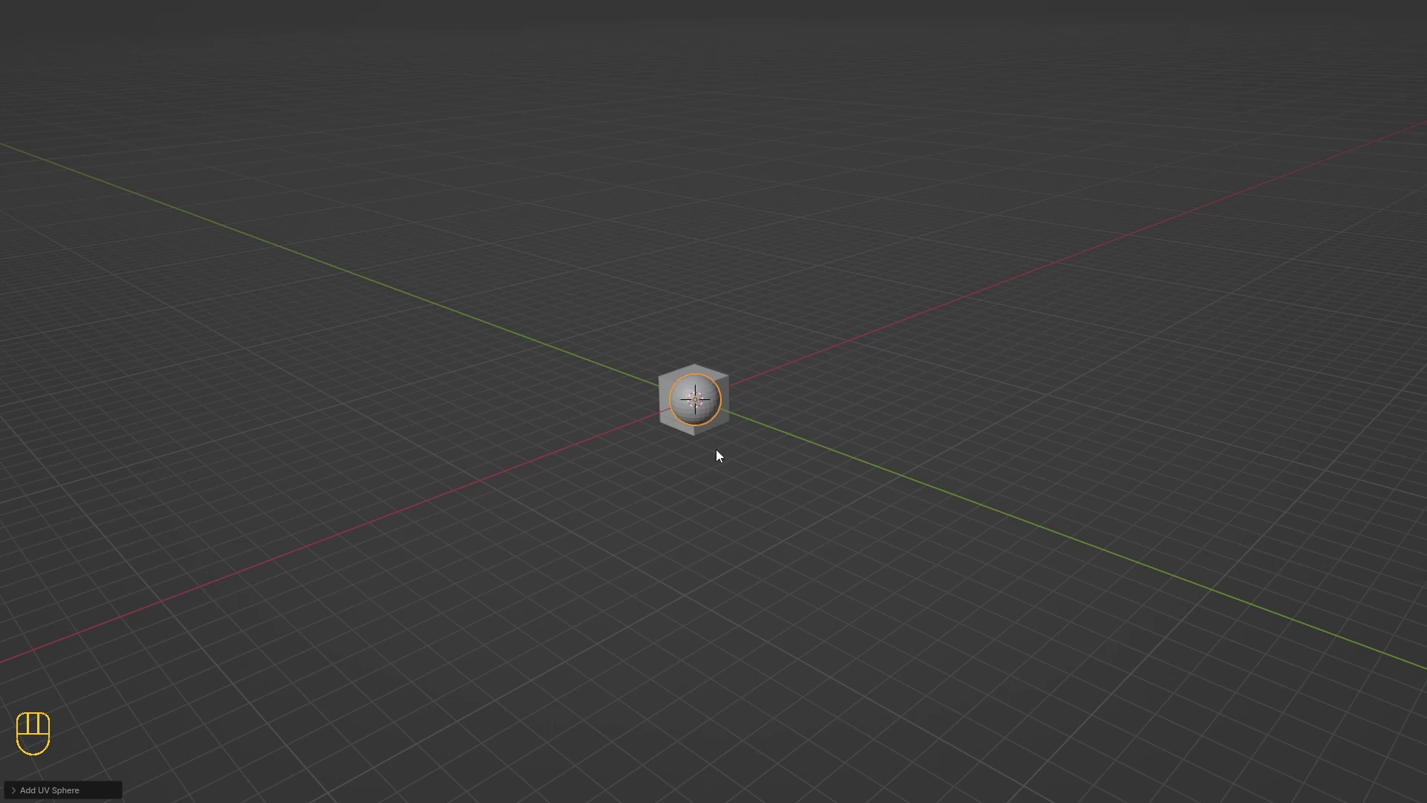
key("g")
key("x")
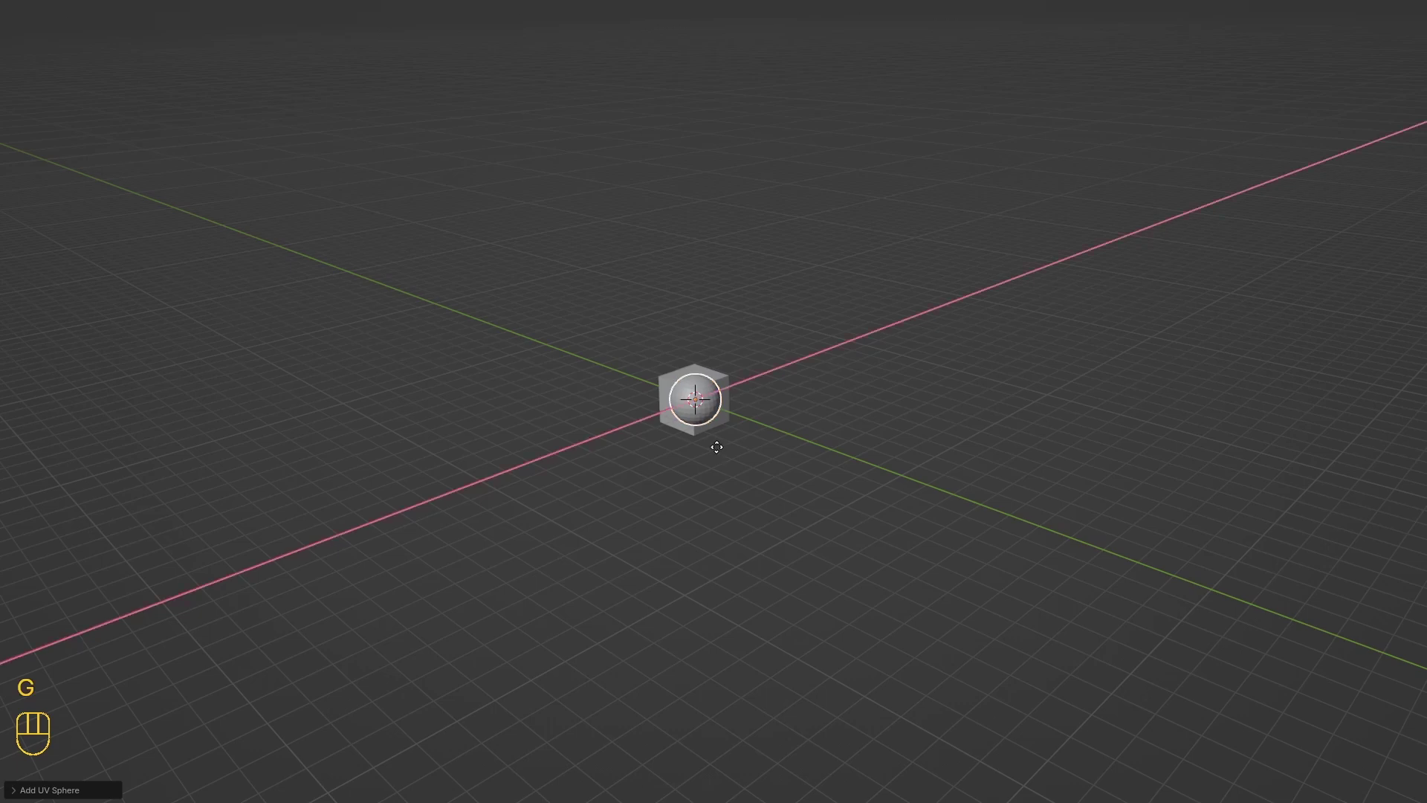
left_click(1285, 242)
- Try moving the sphere along Y and Z, undo, and settle it on the X axis
key("g")
key("y")
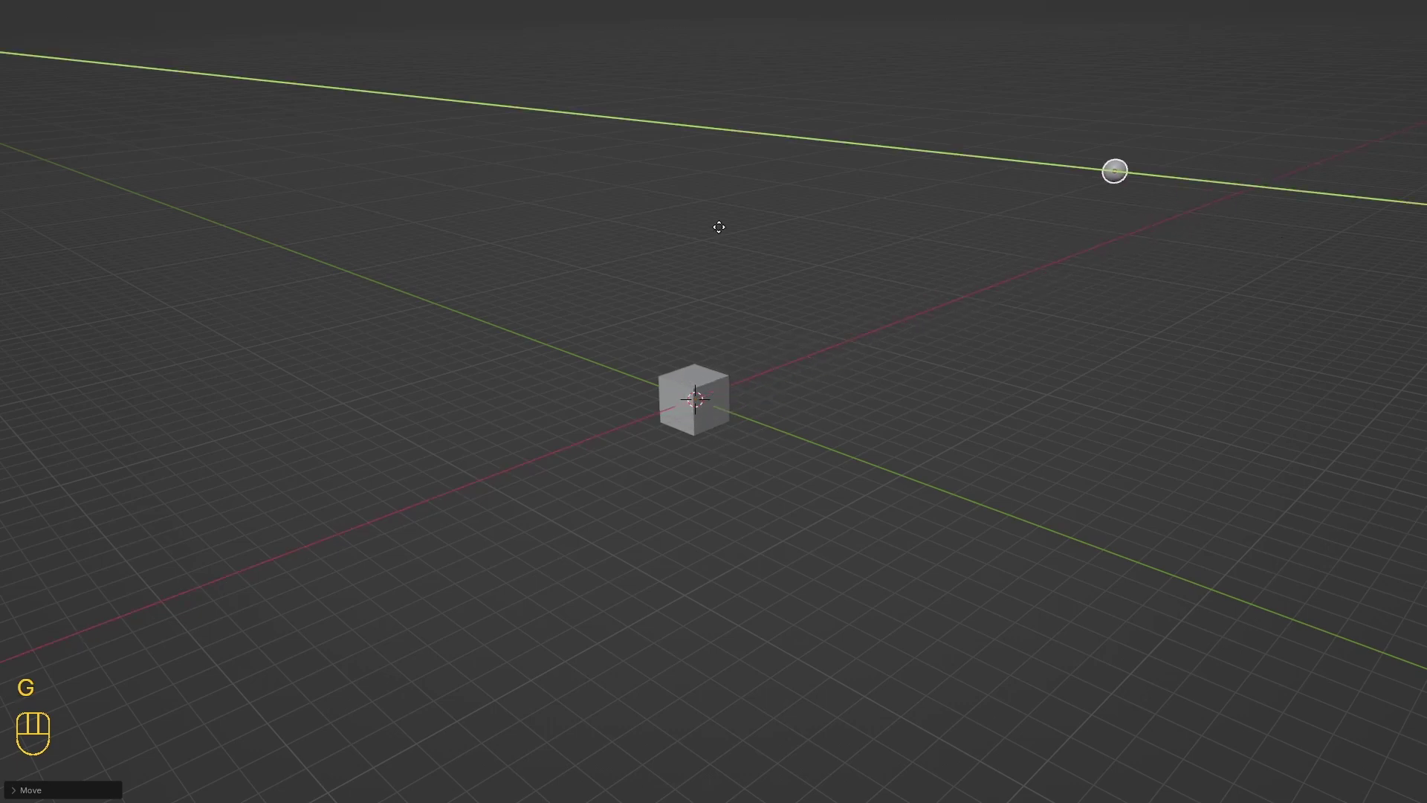
left_click(270, 203)
key("g")
key("z")
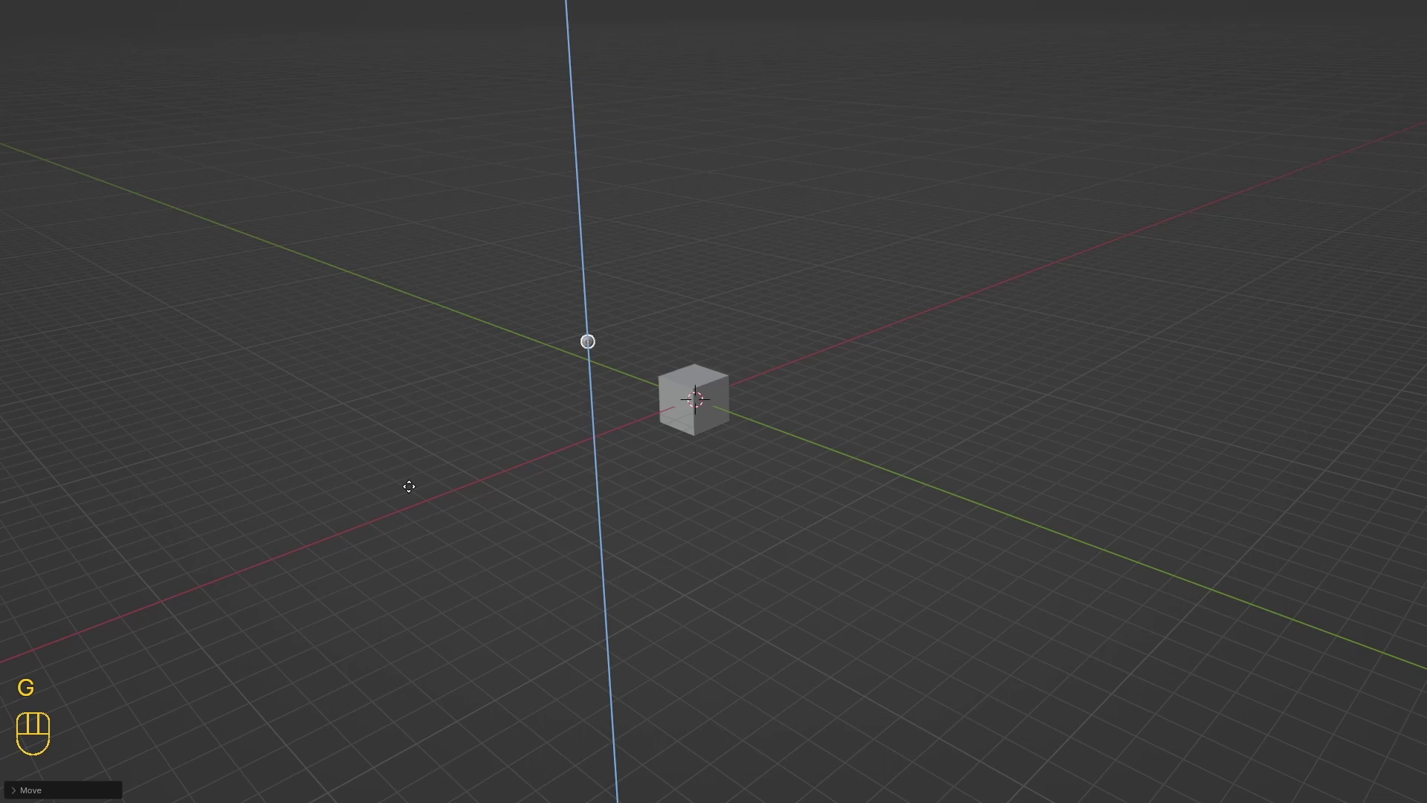
right_click(739, 38)
key("ctrl+z")
key("g")
left_click(1245, 299)
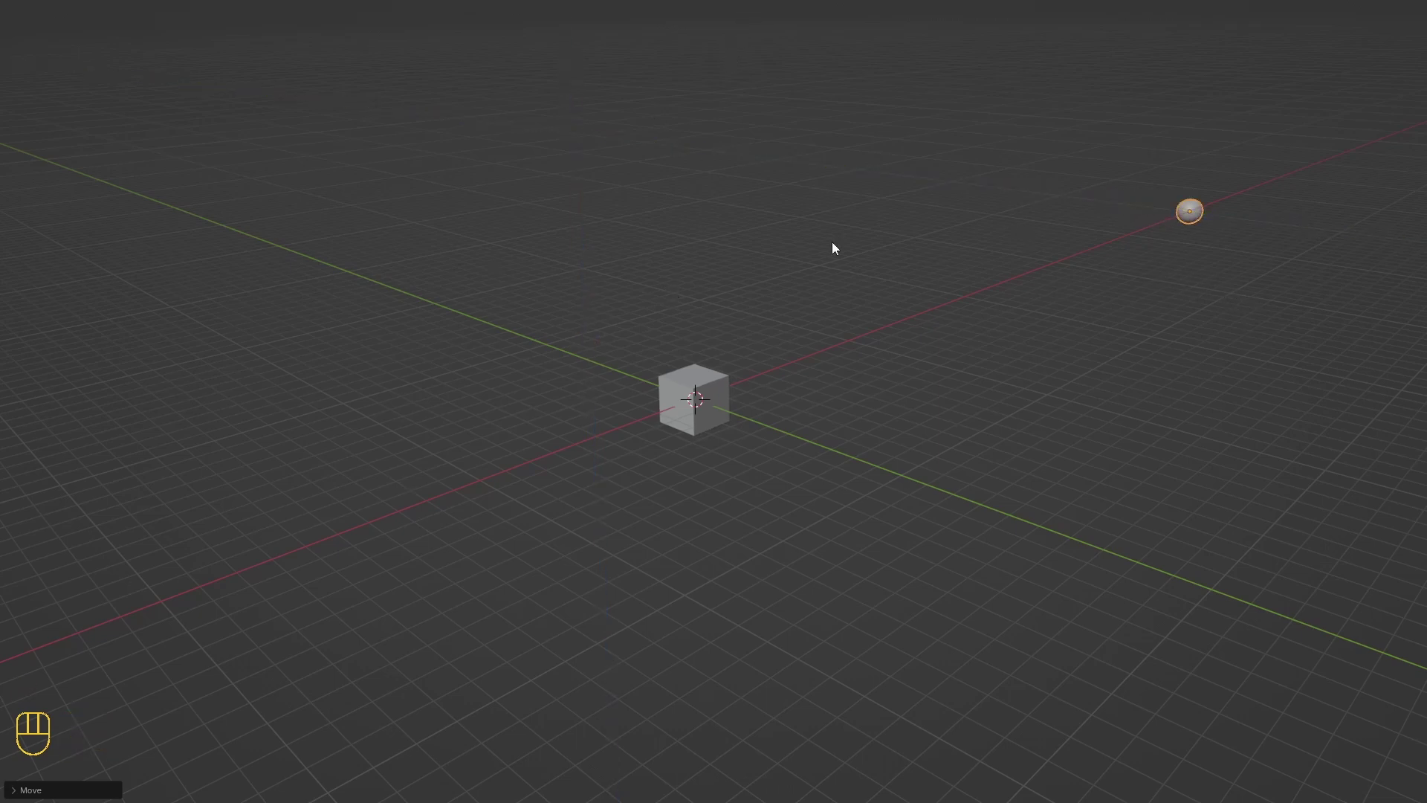
- Select the cube and try X, Y, free and fine rotations, cancelling each one
left_click(675, 378)
key("r")
key("x")
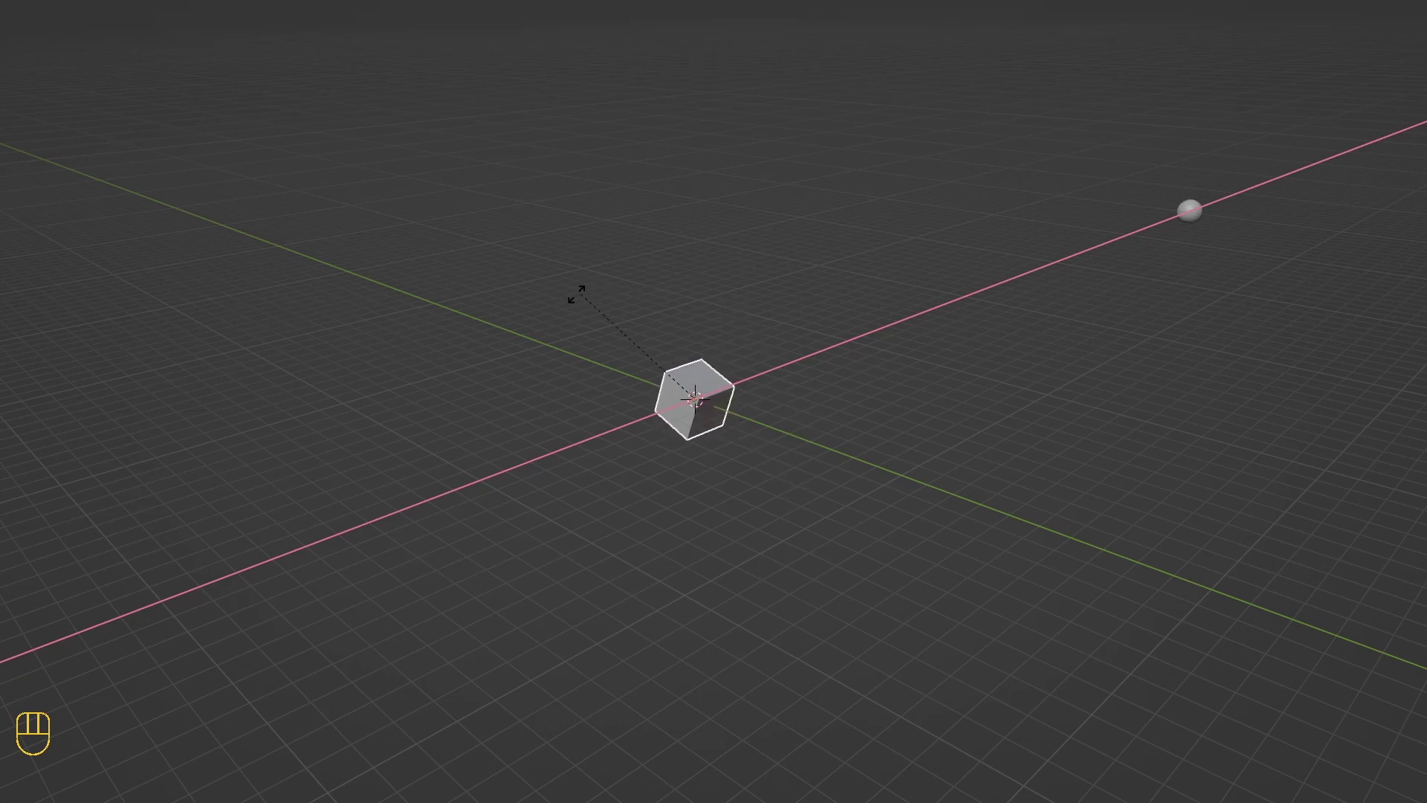
key("y")
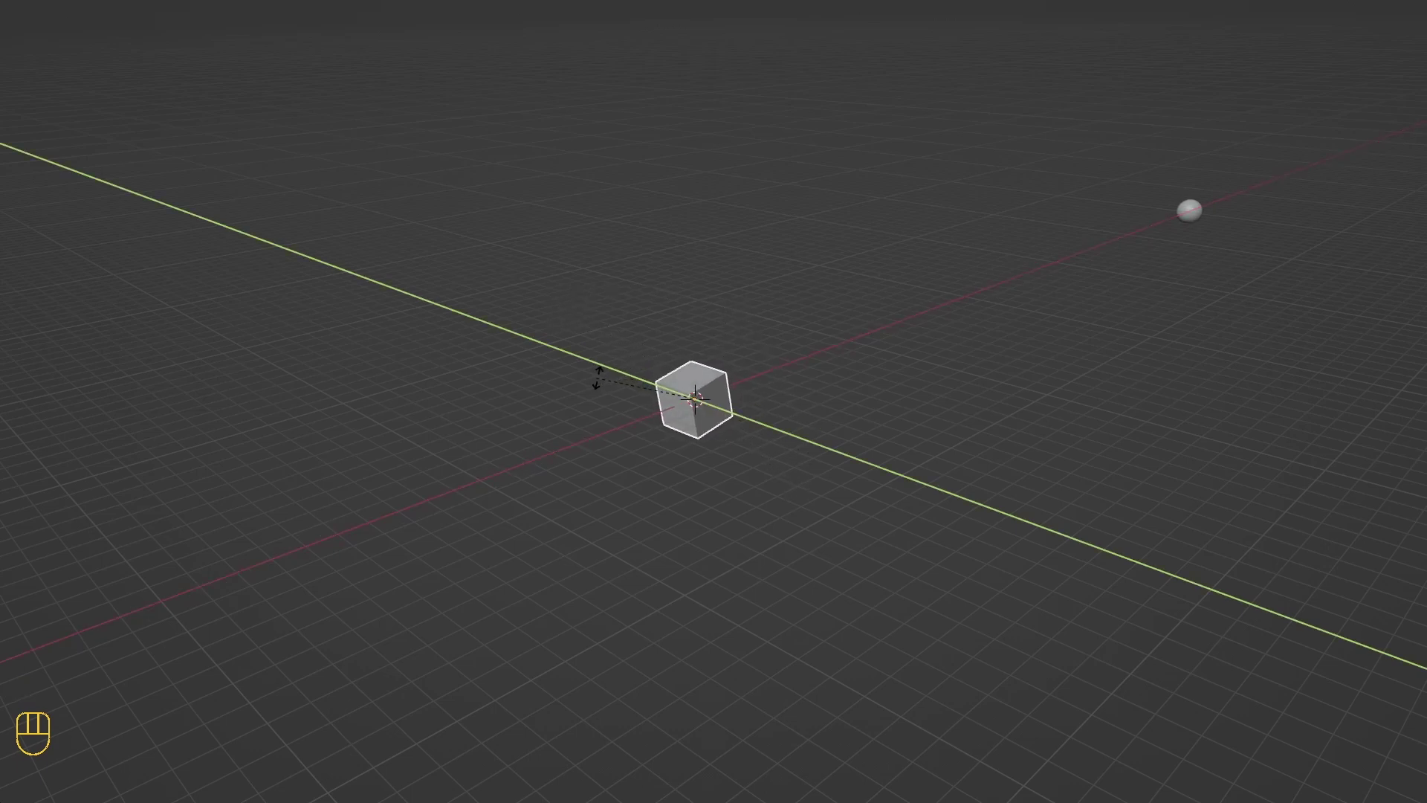
key("Escape")
key("r")
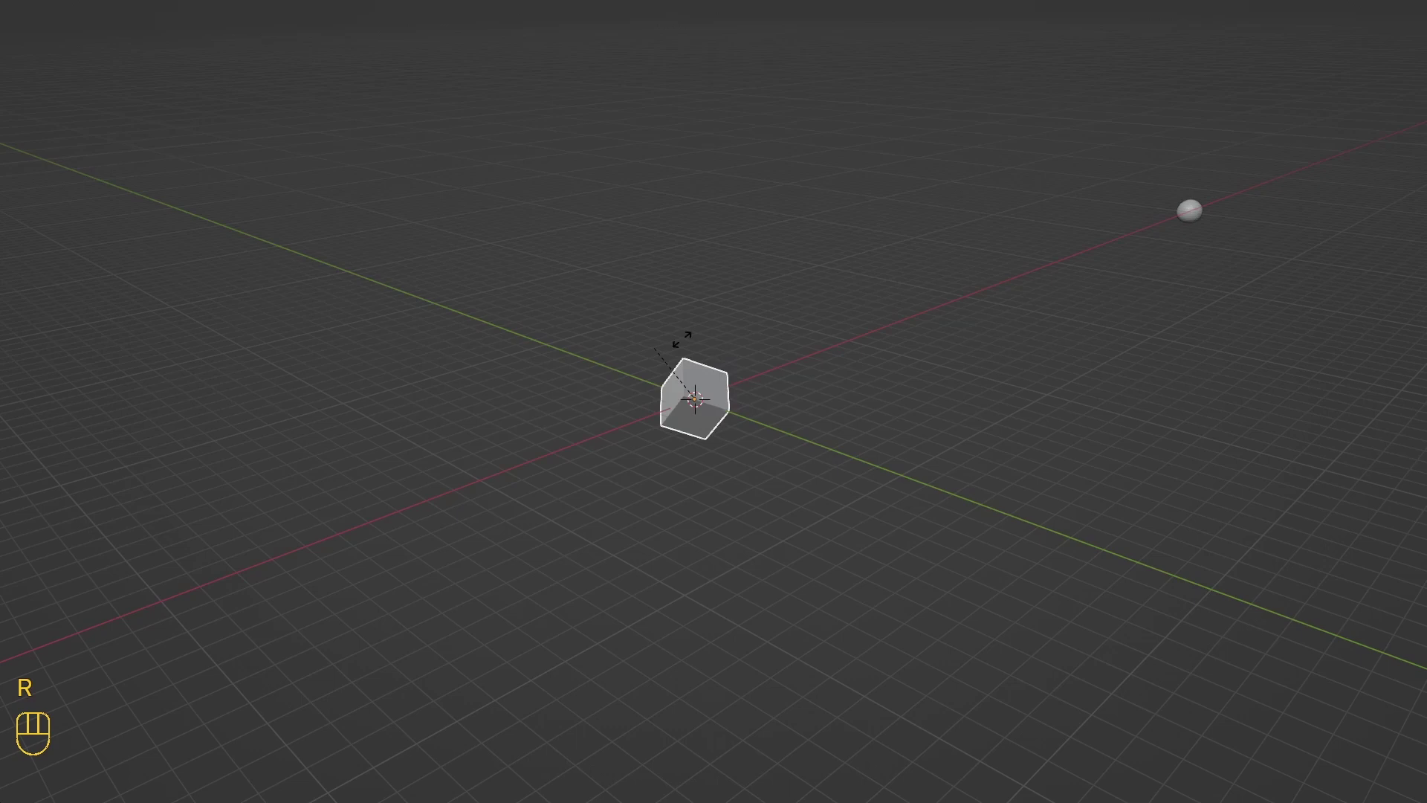
right_click(719, 364)
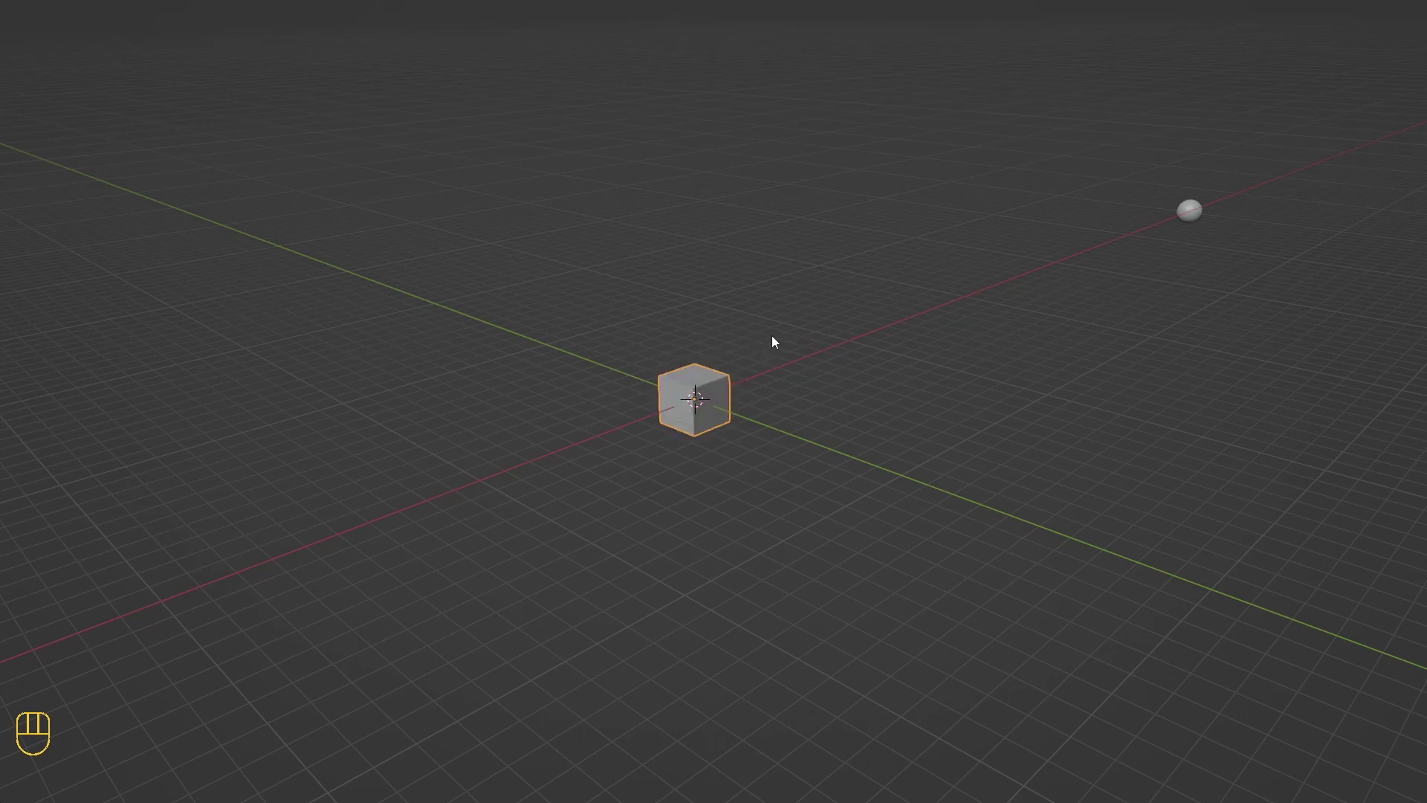
key("r")
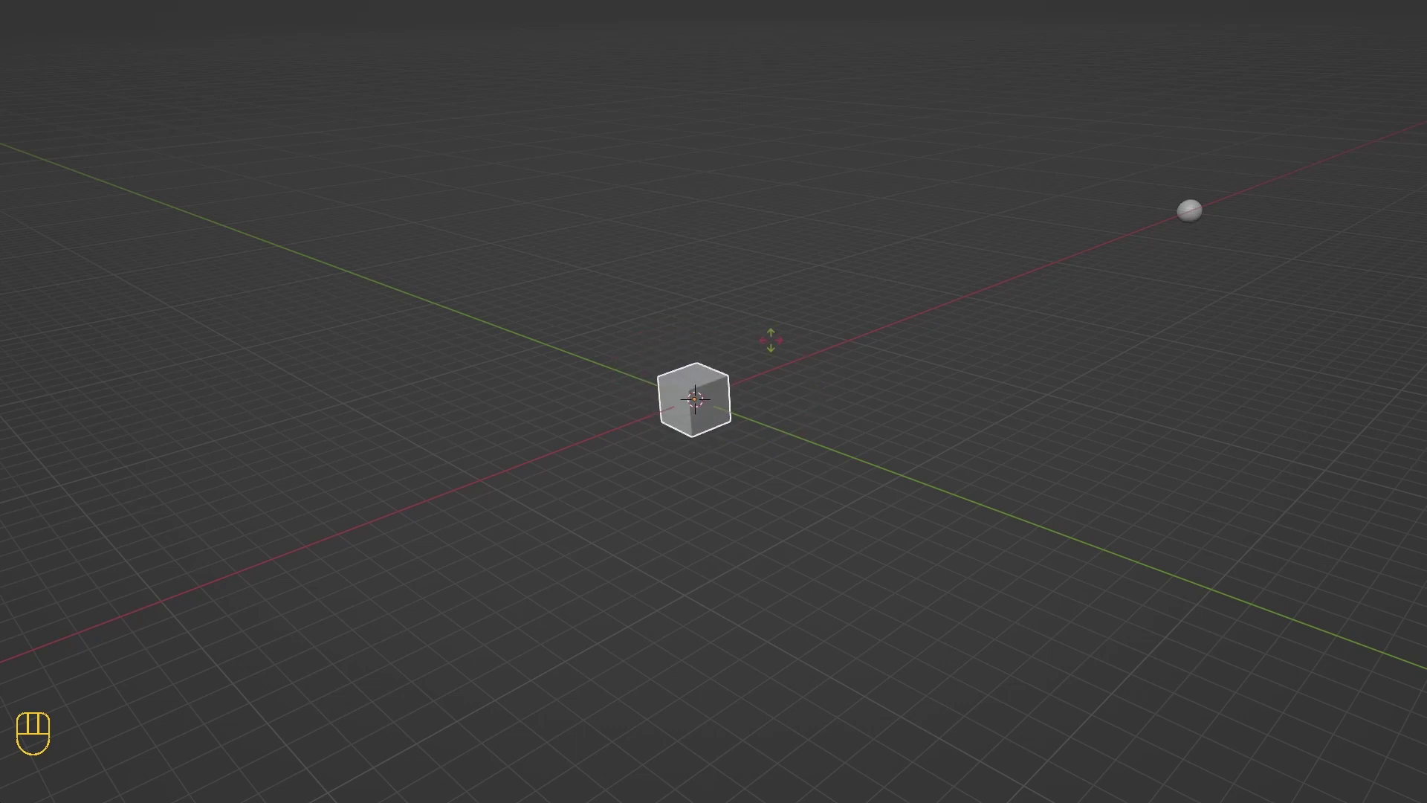
right_click(743, 367)
key("r")
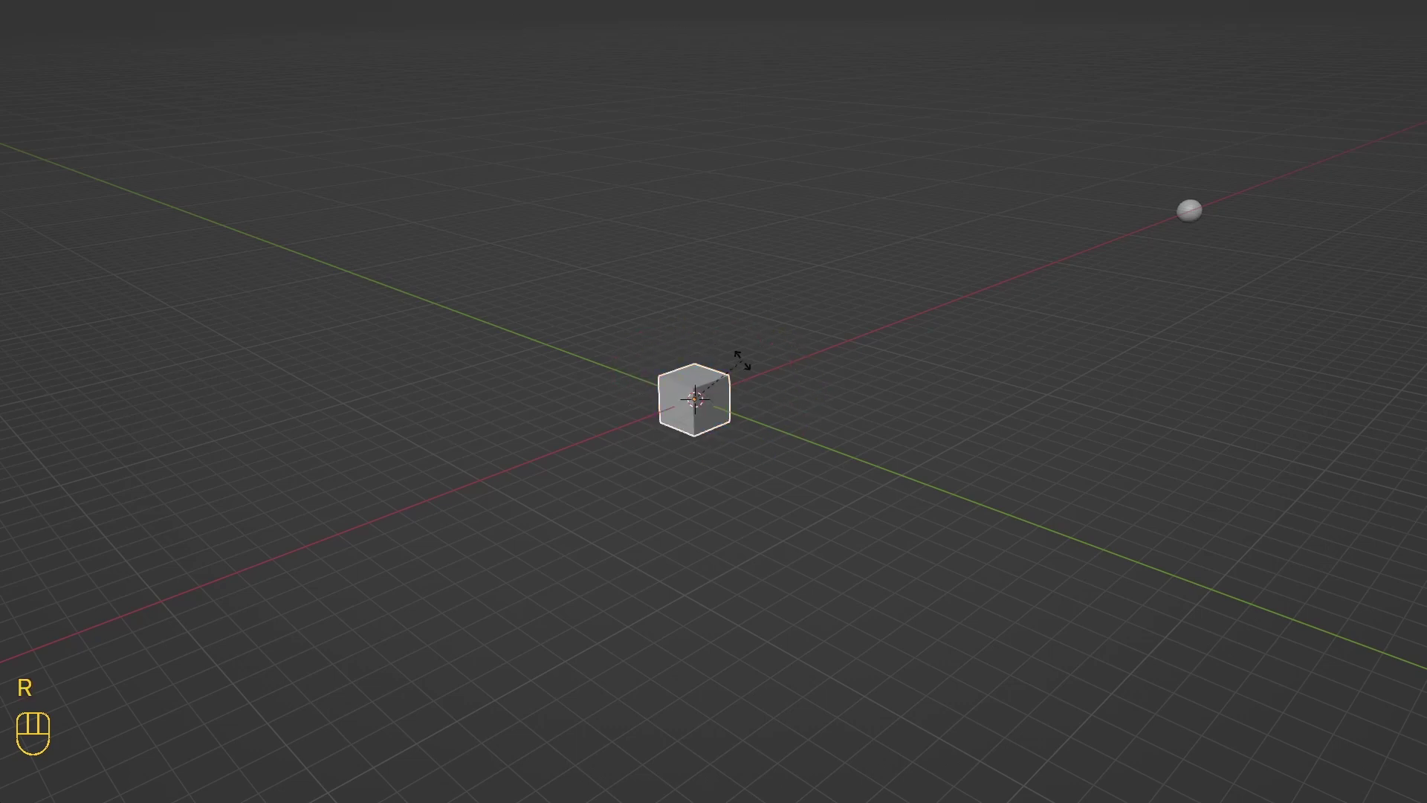
key("shift")
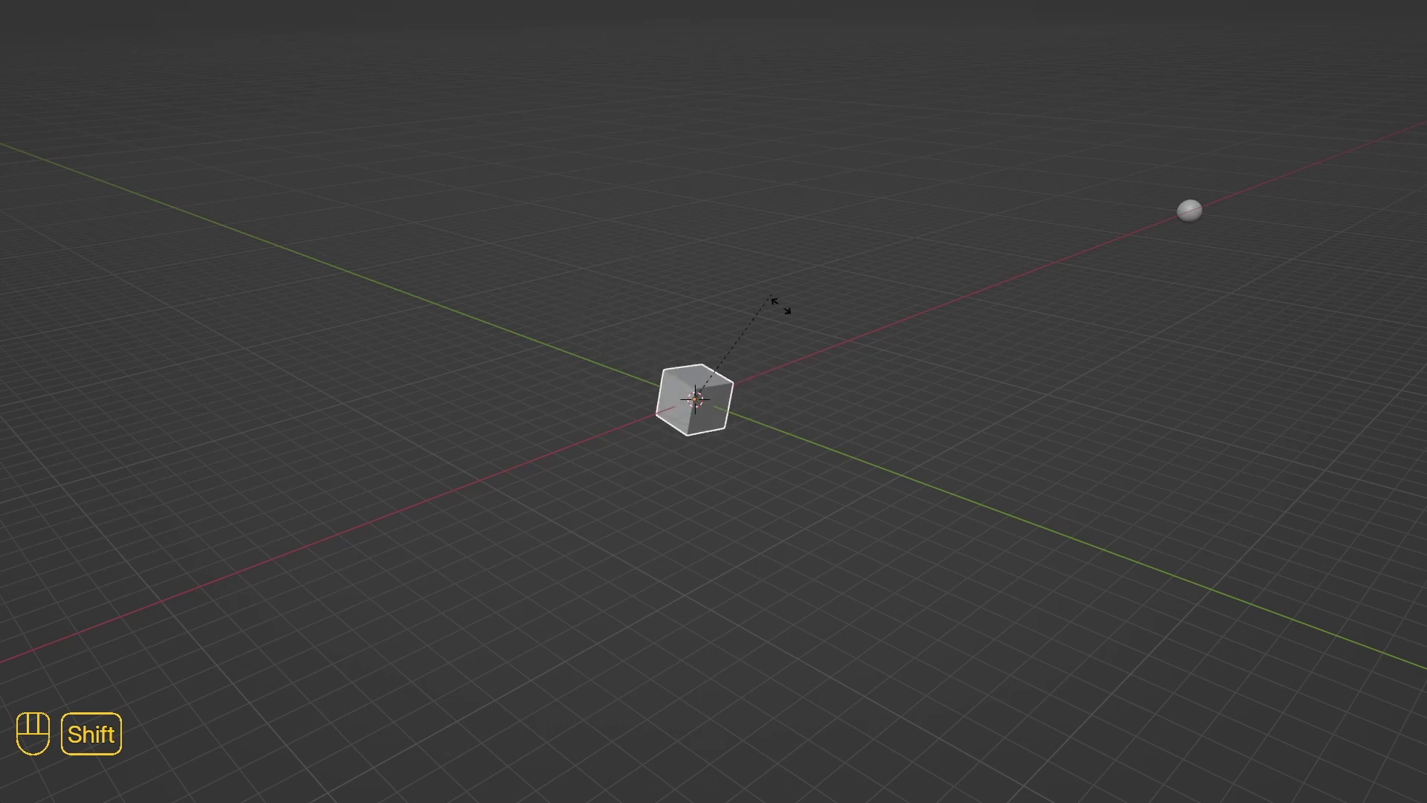
right_click(691, 360)
- Try Ctrl-snapped cube rotations, cancelling each so the cube stays upright, and zoom out
key("r")
key("ctrl")
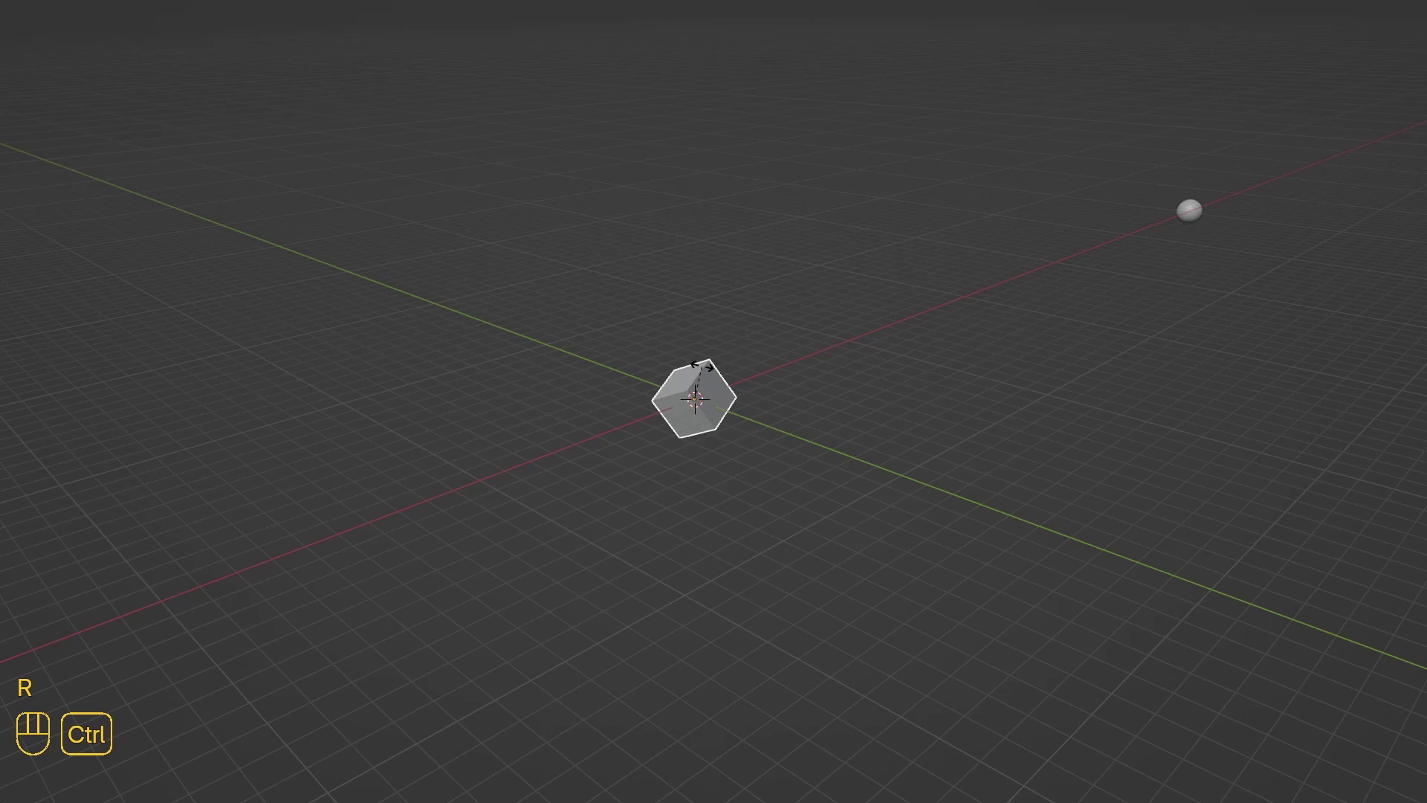
right_click(719, 390)
scroll(734, 375, "up", 6)
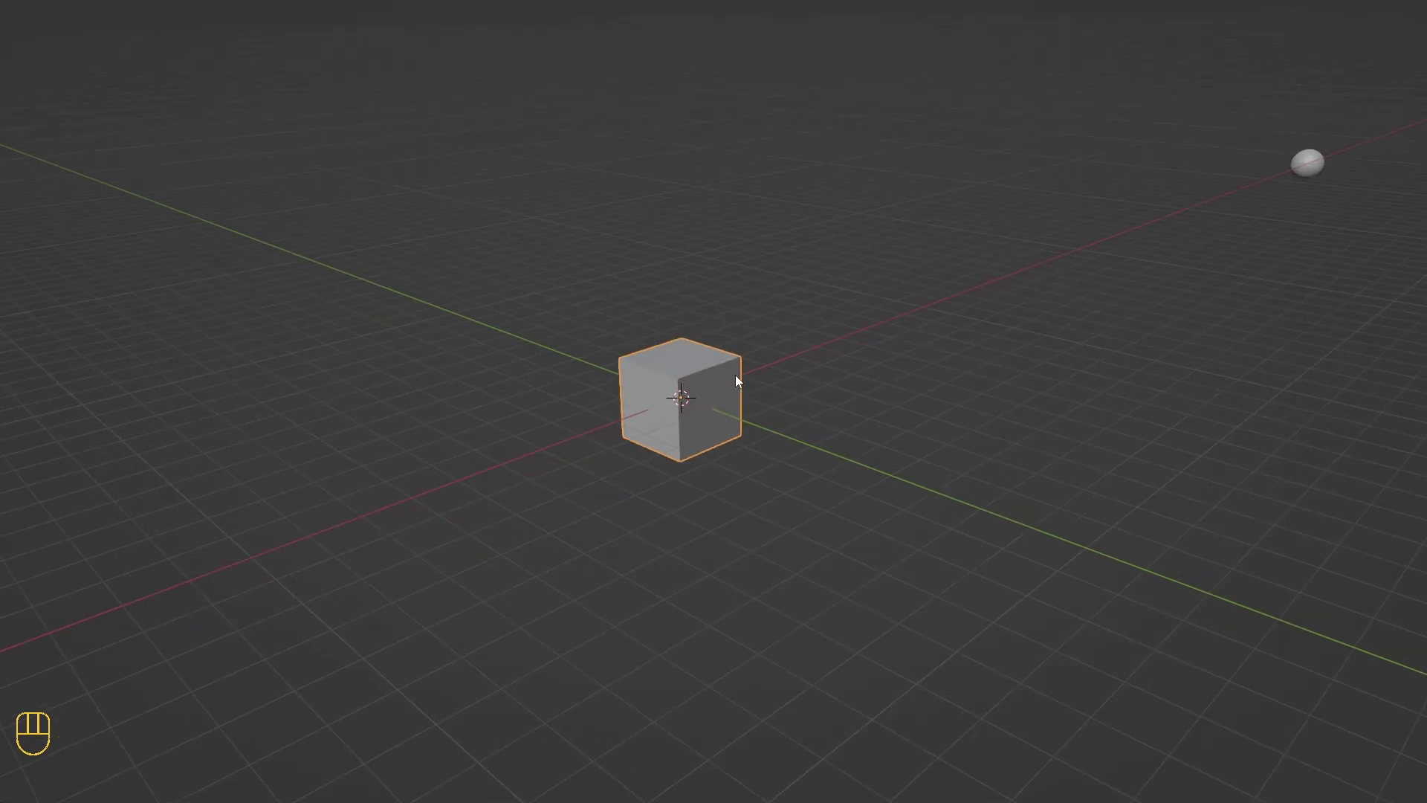
key("r")
key("ctrl")
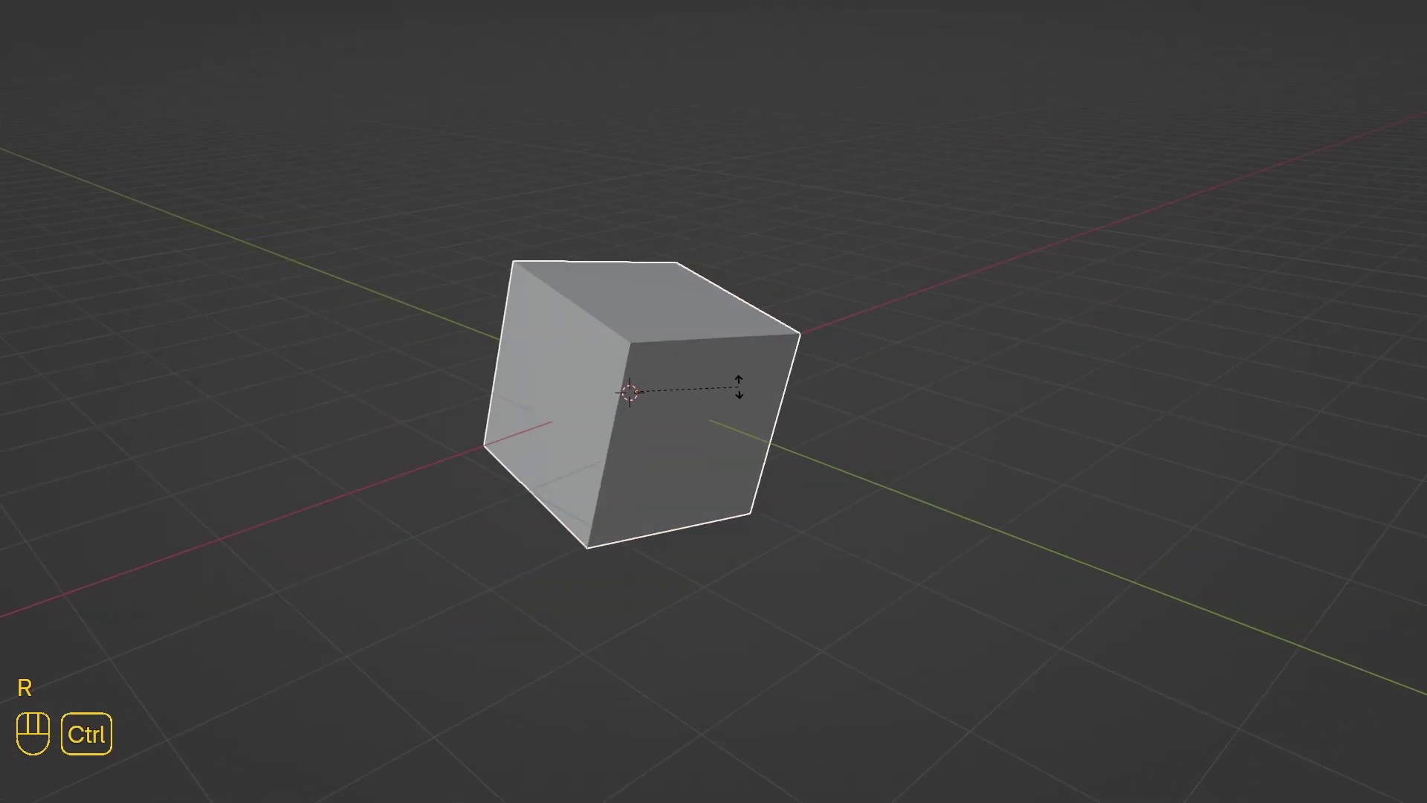
right_click(751, 420)
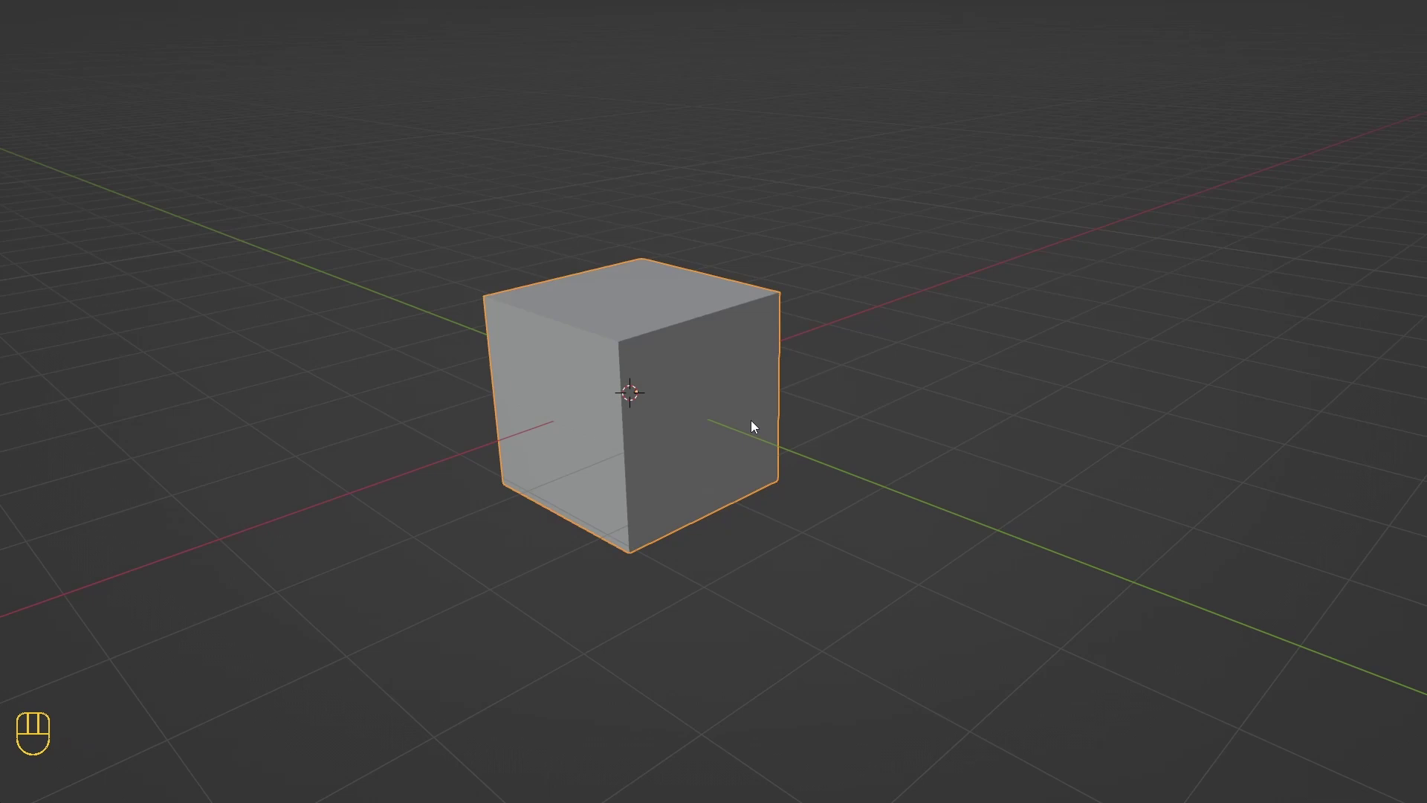
scroll(750, 420, "down", 8)
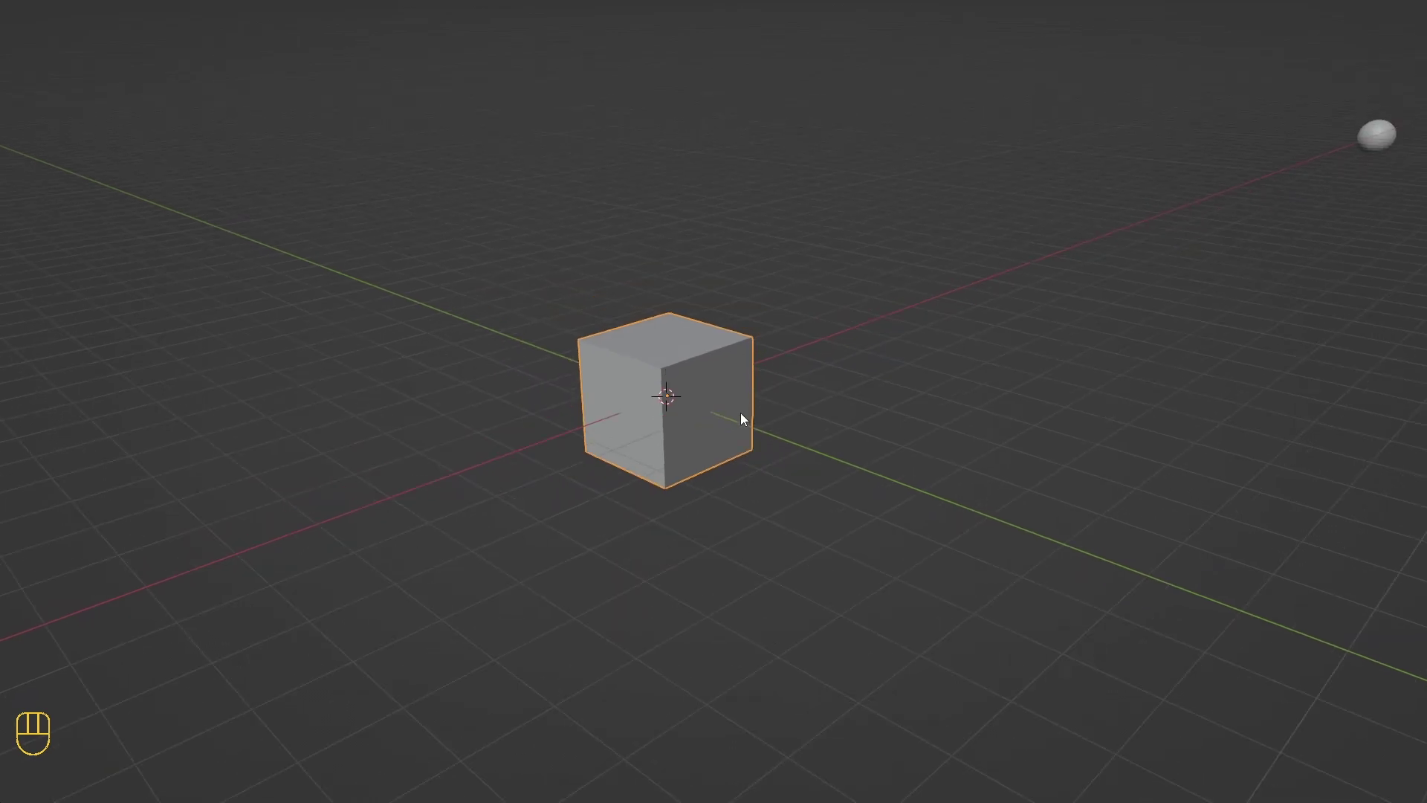
- Select the UV sphere and orbit the scene down to a low front angle
left_click(740, 313)
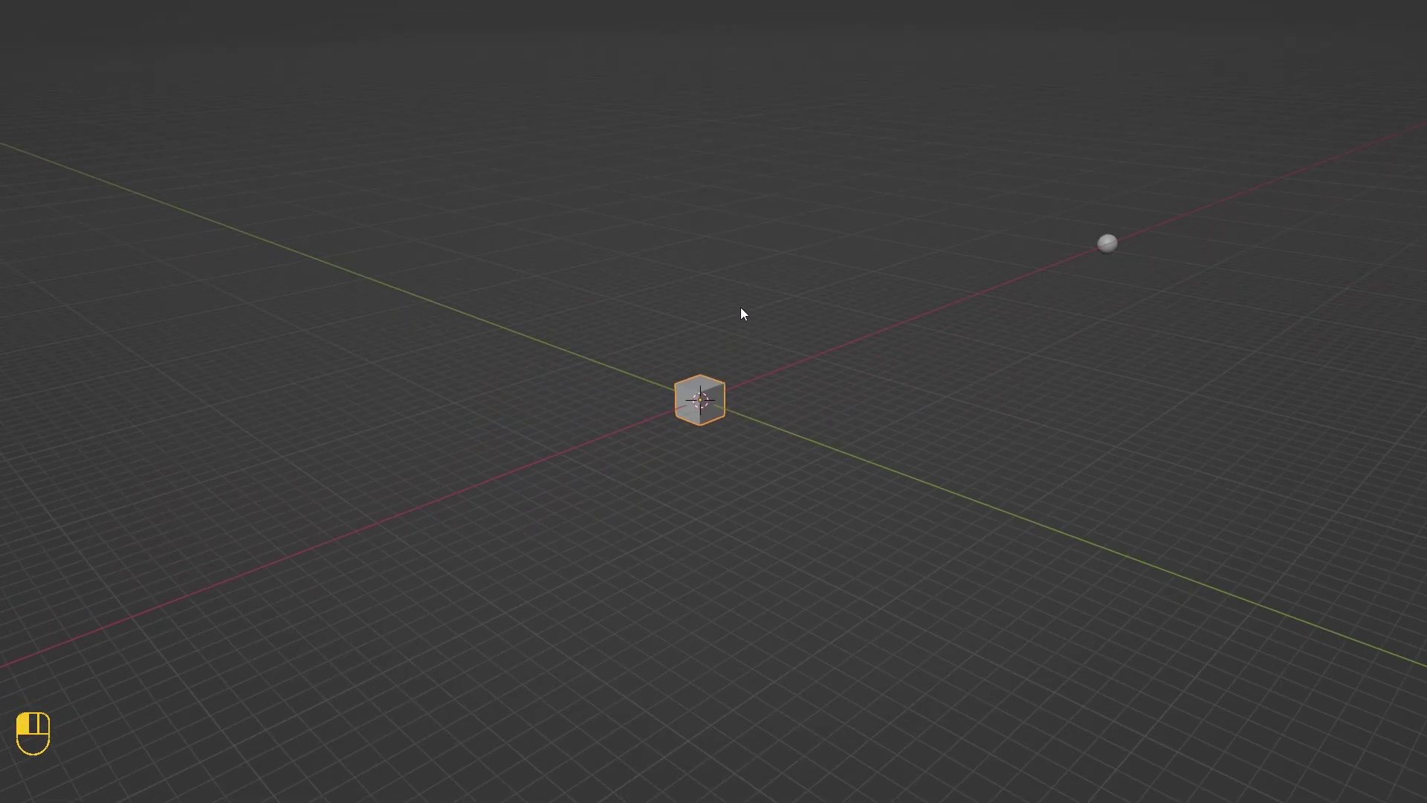
key("ctrl+z")
middle_click_drag(748, 351, 651, 338)
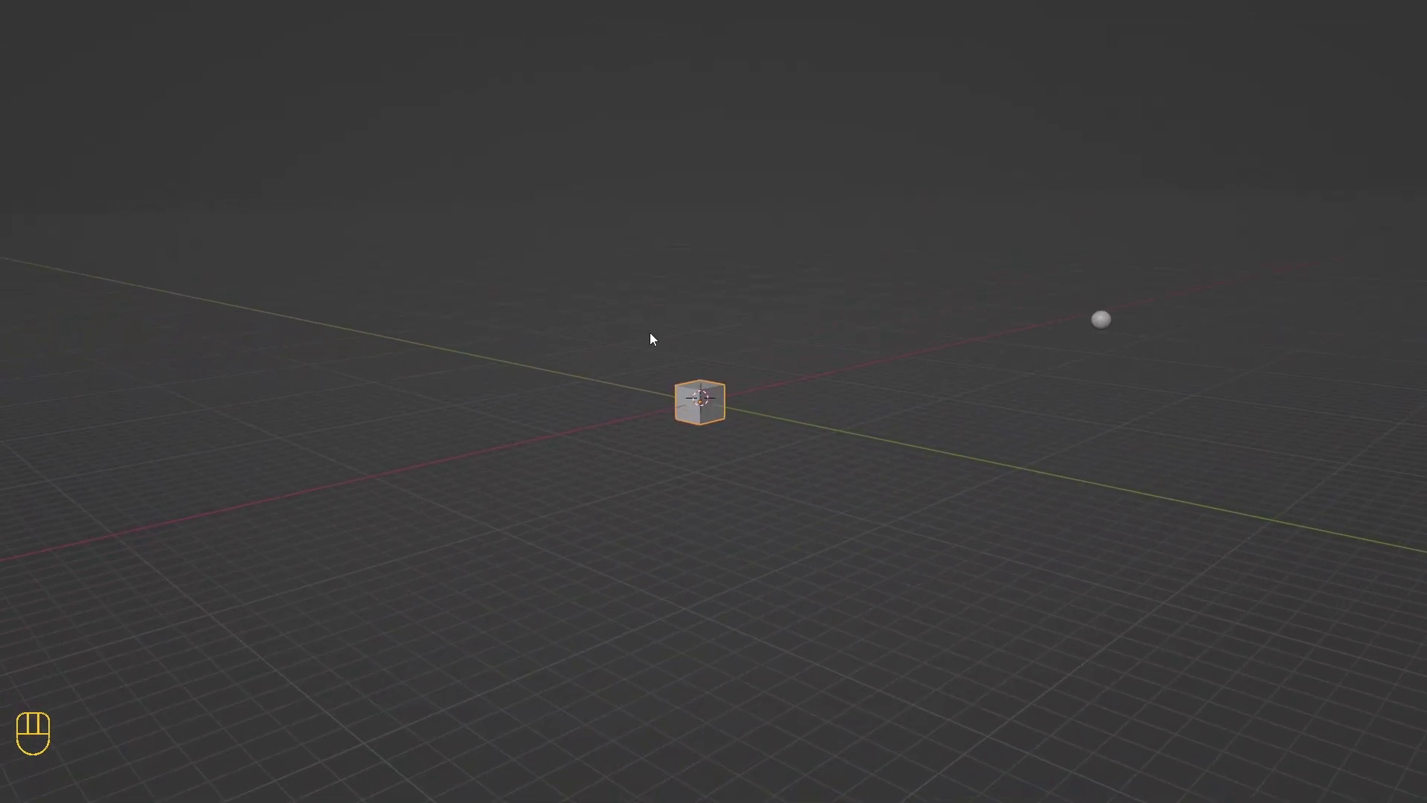
left_click(1100, 321)
middle_click_drag(1151, 297, 1068, 236)
scroll(1038, 303, "up", 3)
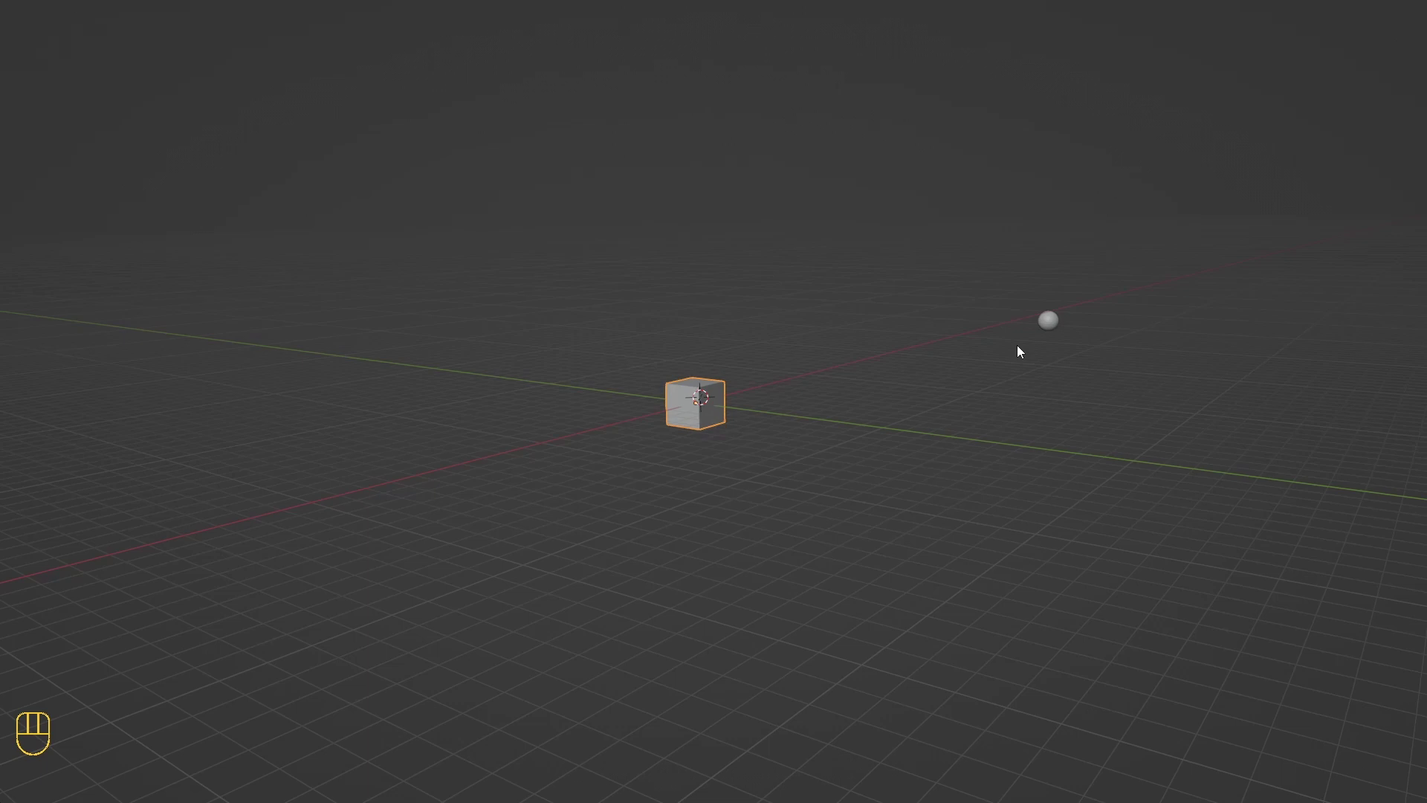
- Re-centre the orbit on the sphere, then the cube, then the sphere again, levelling the red axis
left_click(1050, 319)
middle_click(1050, 319, "alt")
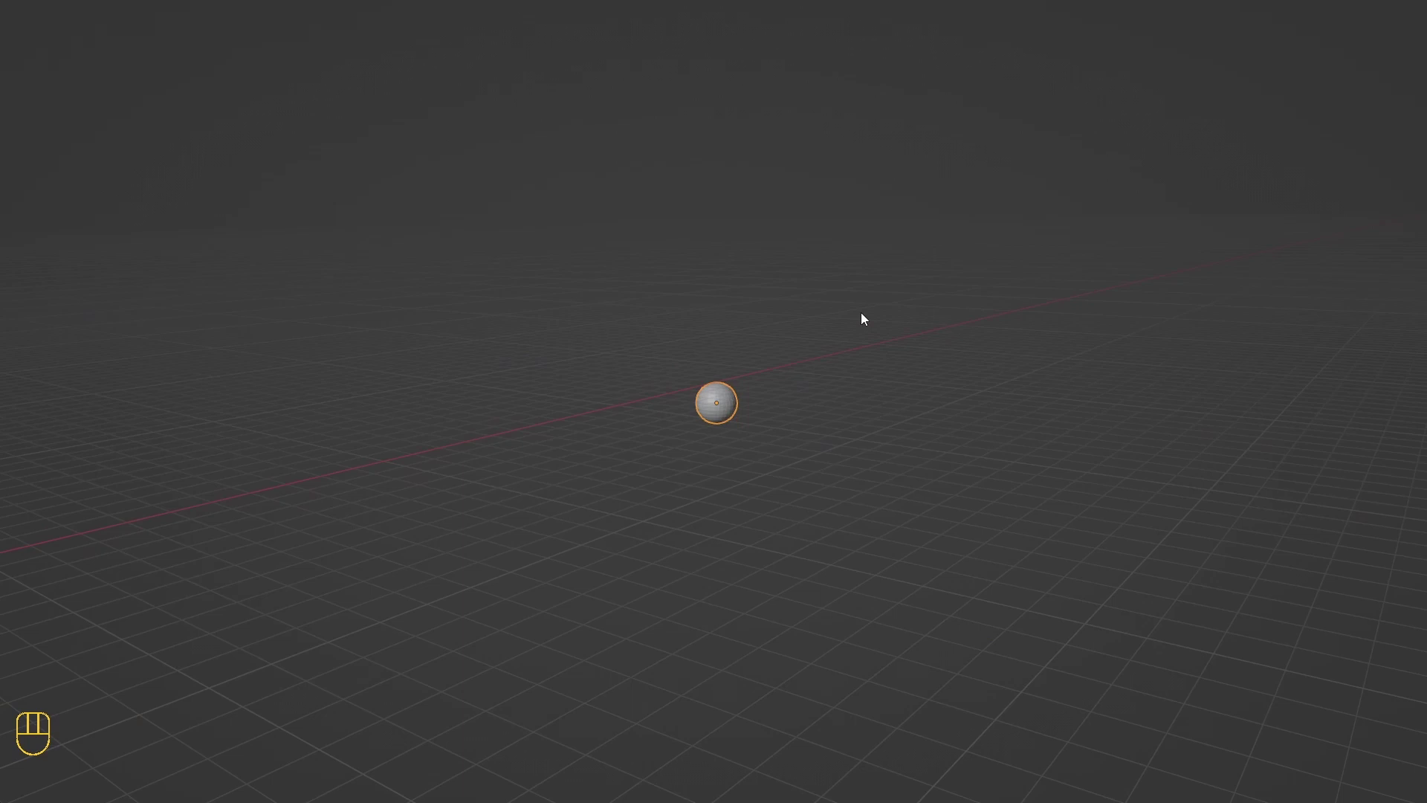
middle_click_drag(860, 315, 648, 288)
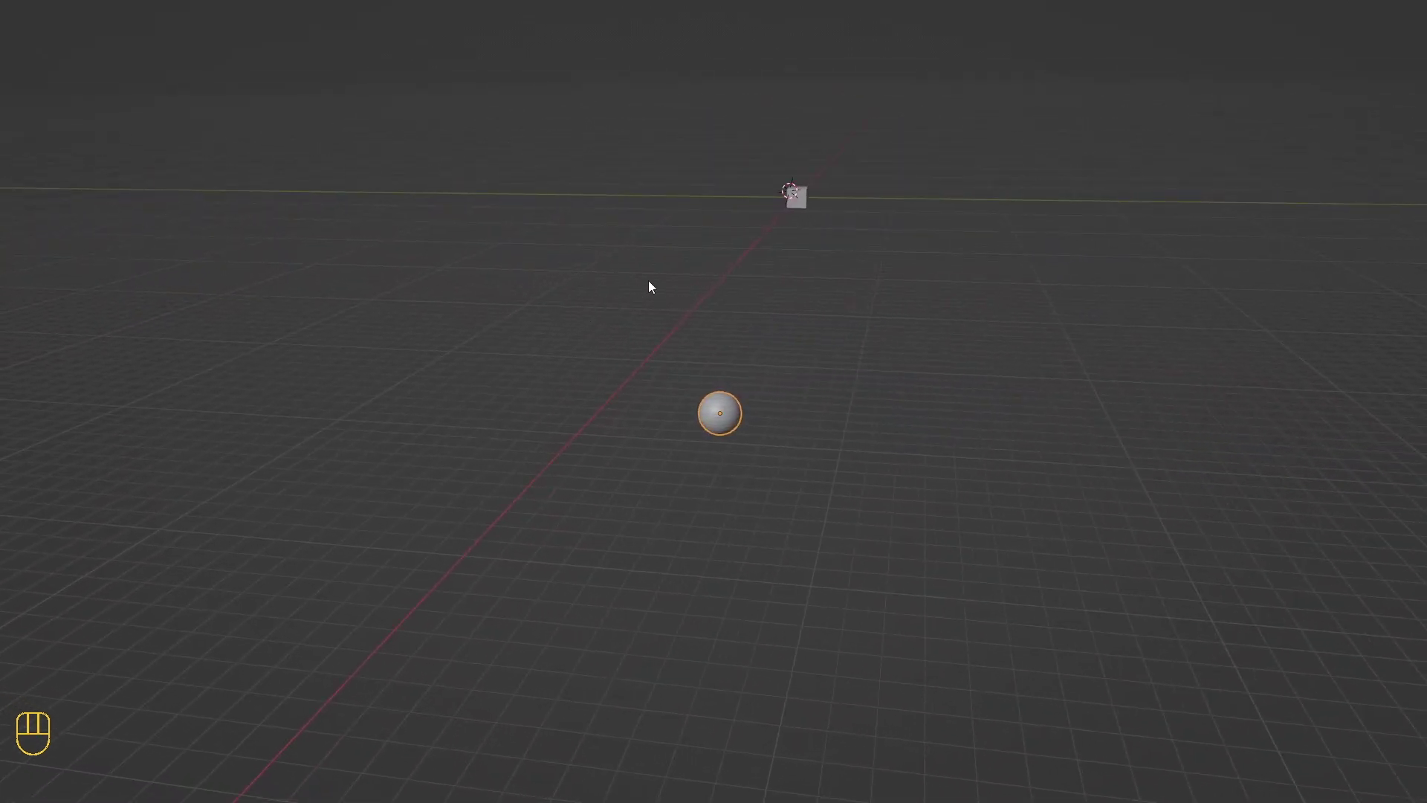
middle_click(800, 198, "alt")
middle_click_drag(800, 203, 436, 265)
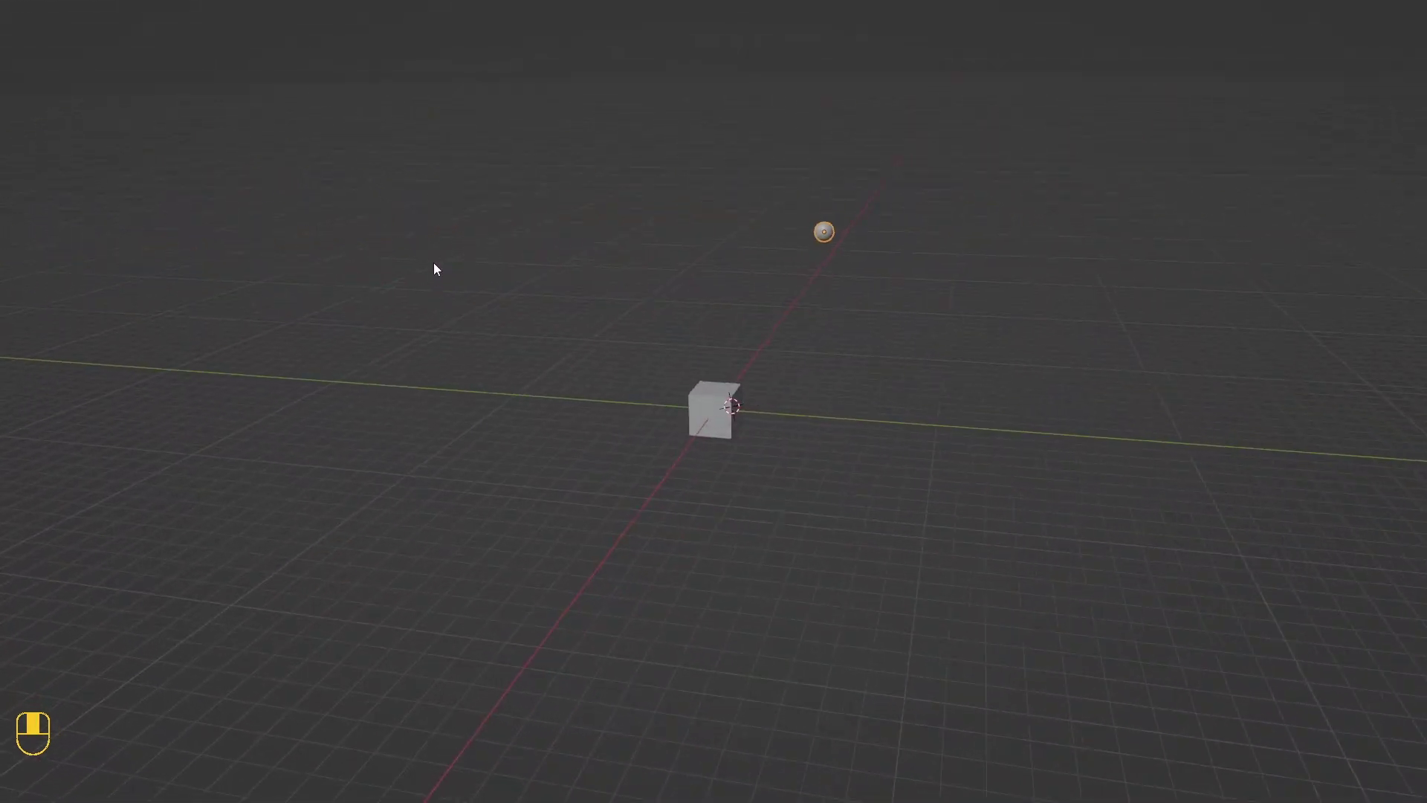
middle_click(822, 233, "alt")
middle_click_drag(823, 233, 469, 254)
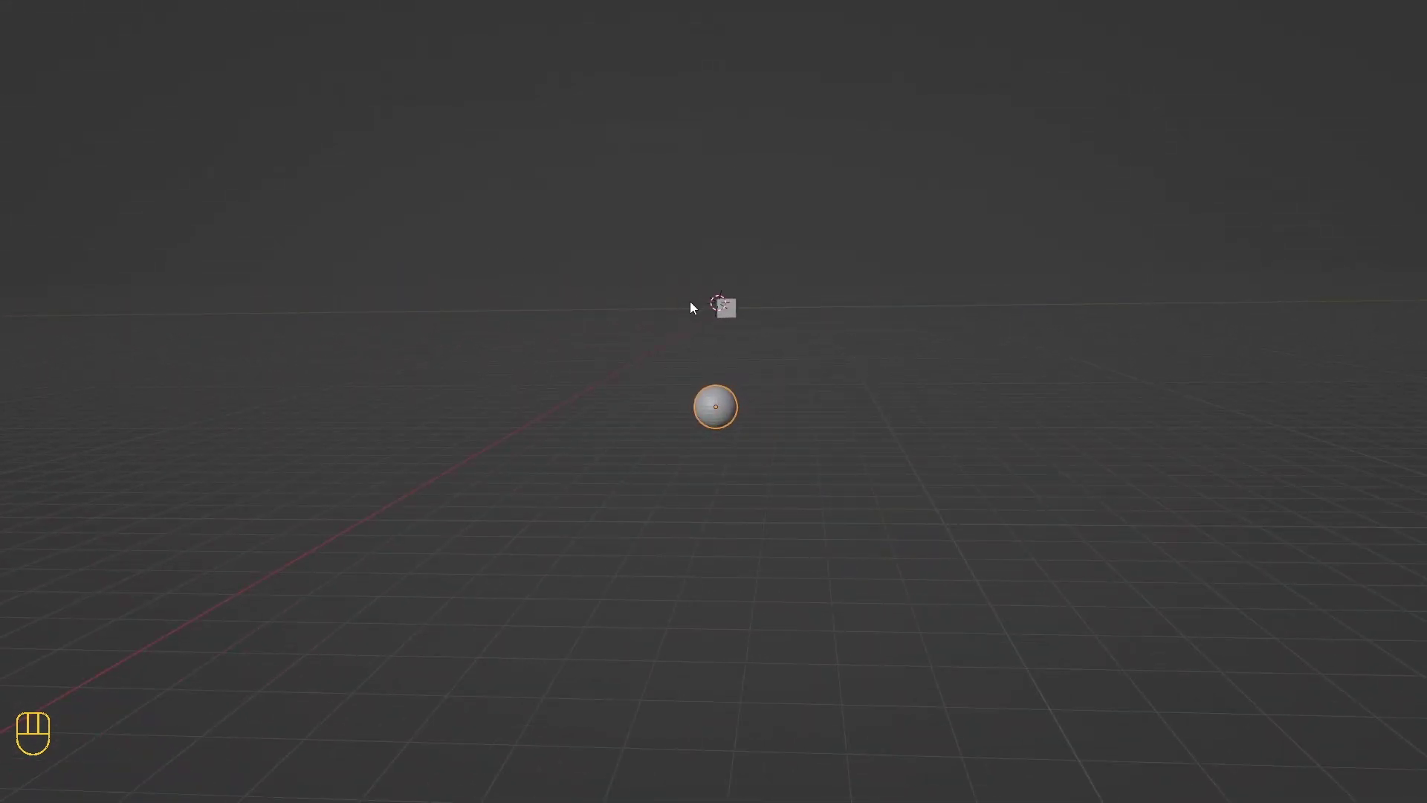
- Frame the small cube with Numpad . and orbit to show its top and sides
left_click(727, 313)
key("KP_Decimal")
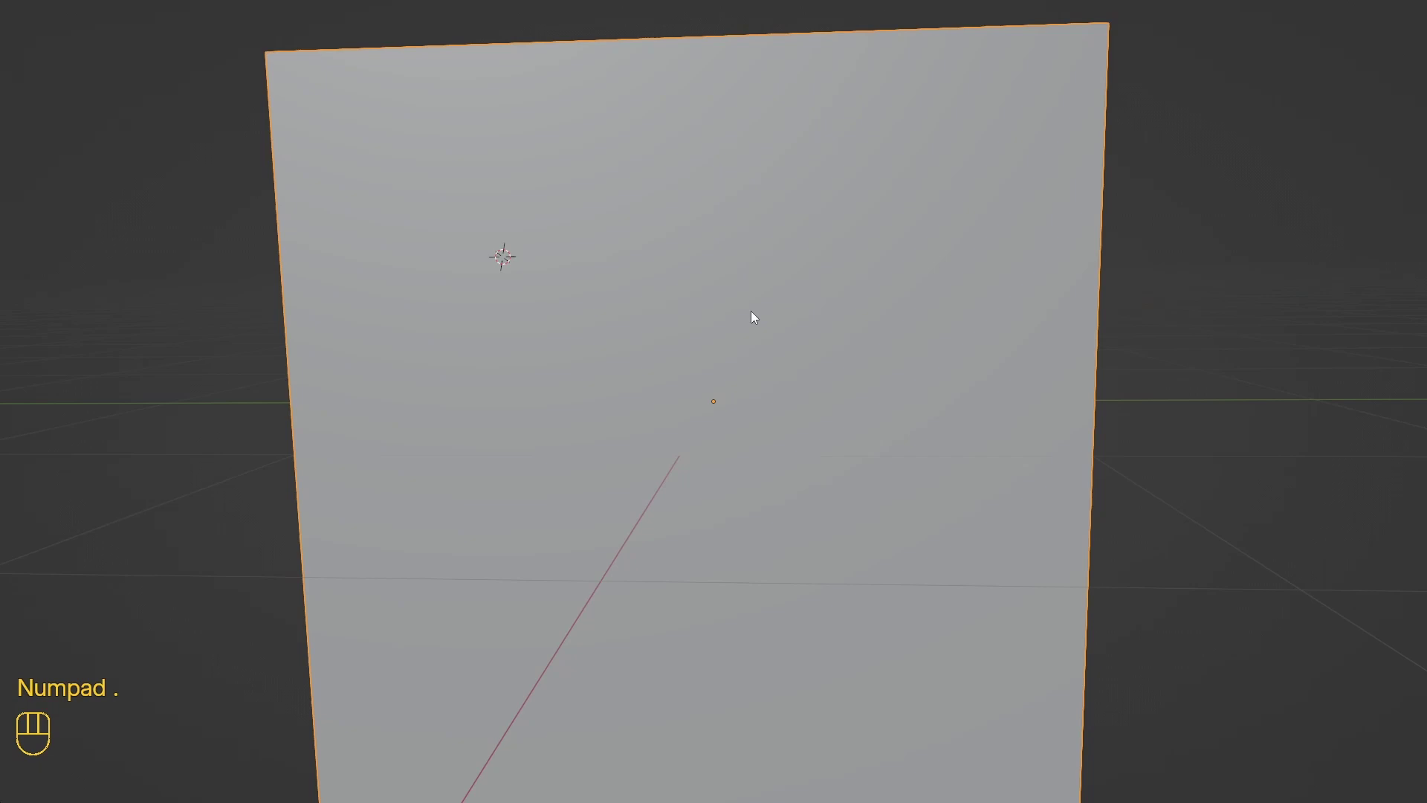
scroll(752, 315, "down", 5)
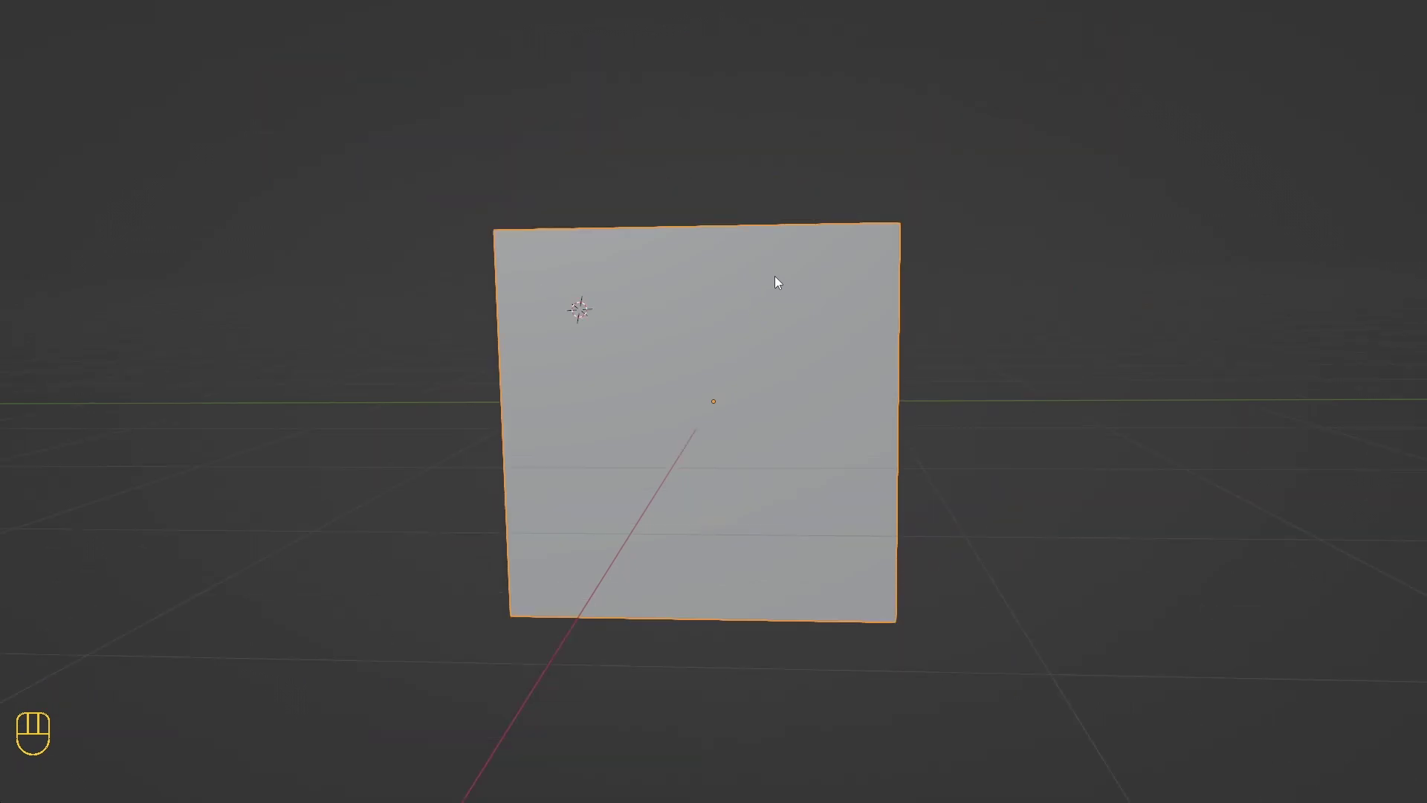
middle_click_drag(777, 283, 389, 285)
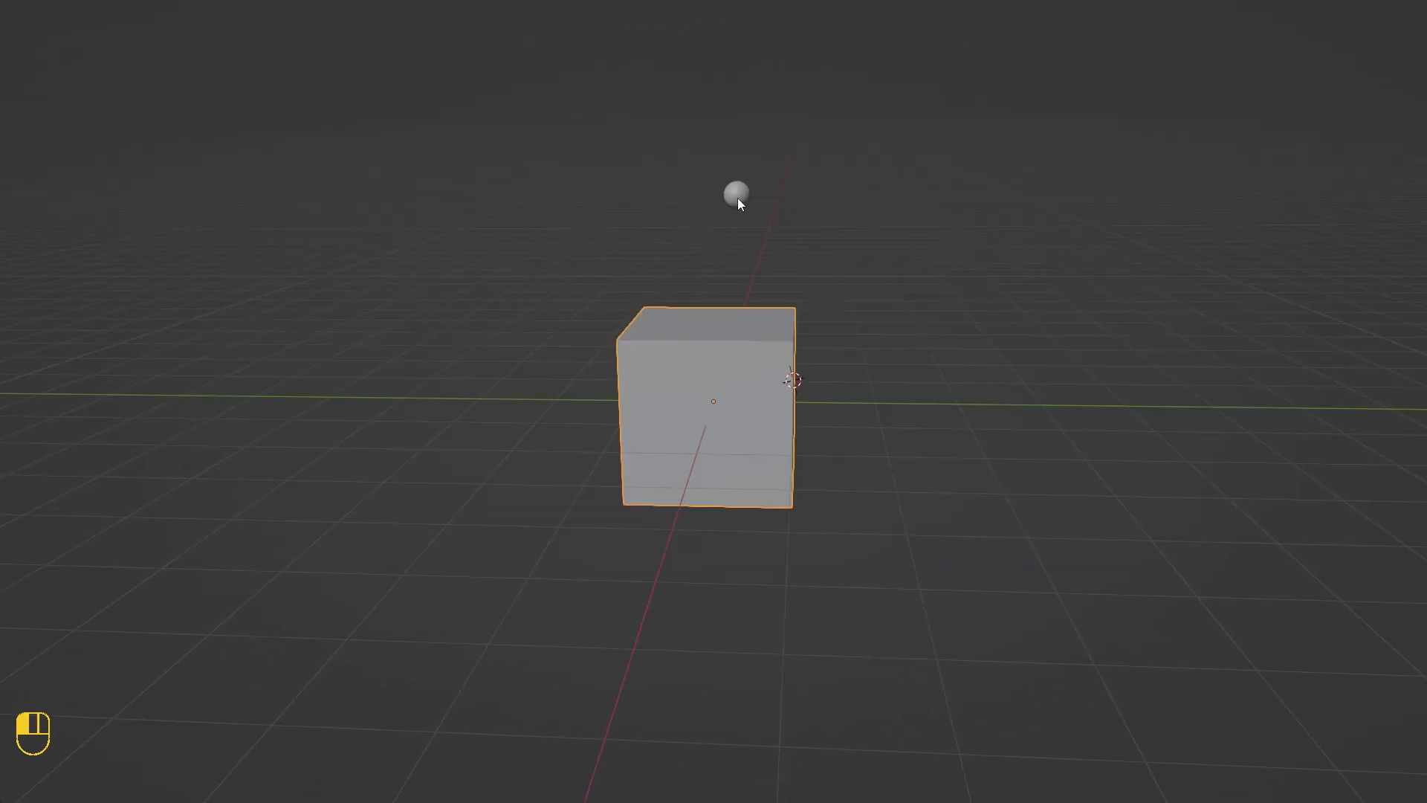
- Frame the sphere with Numpad . and orbit around it, swinging the cube across
left_click(737, 198)
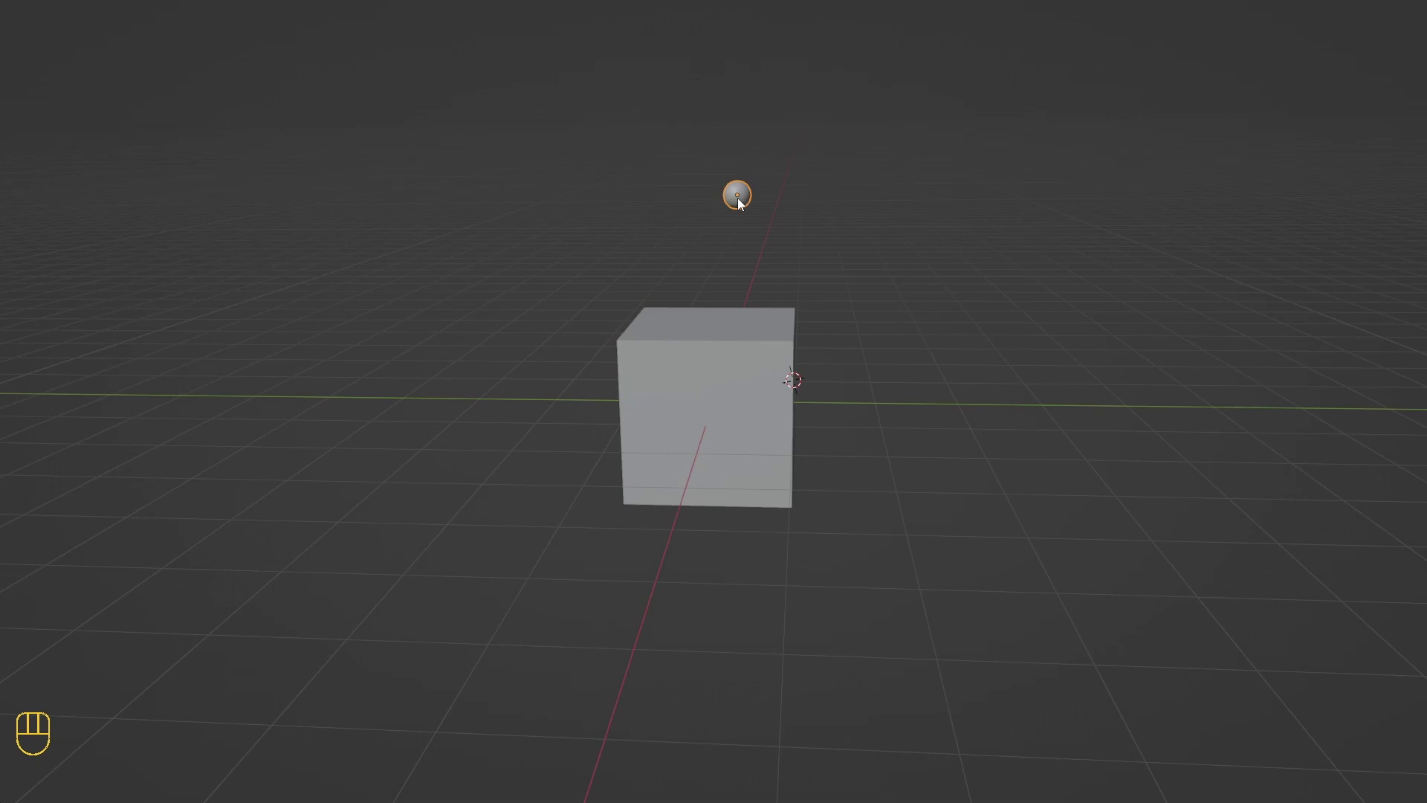
key("KP_Decimal")
middle_click_drag(758, 176, 453, 165)
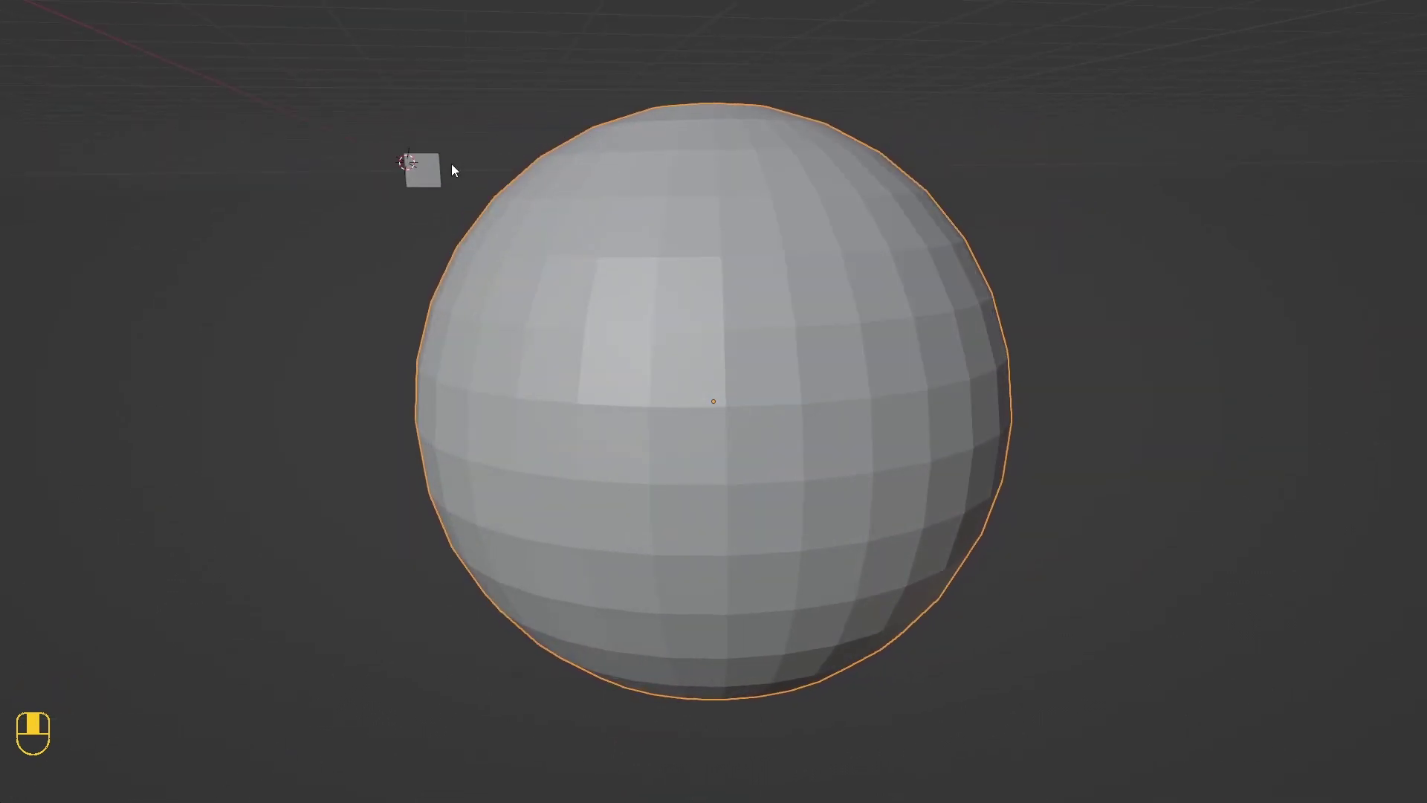
scroll(567, 175, "down", 7)
middle_click_drag(642, 186, 603, 173)
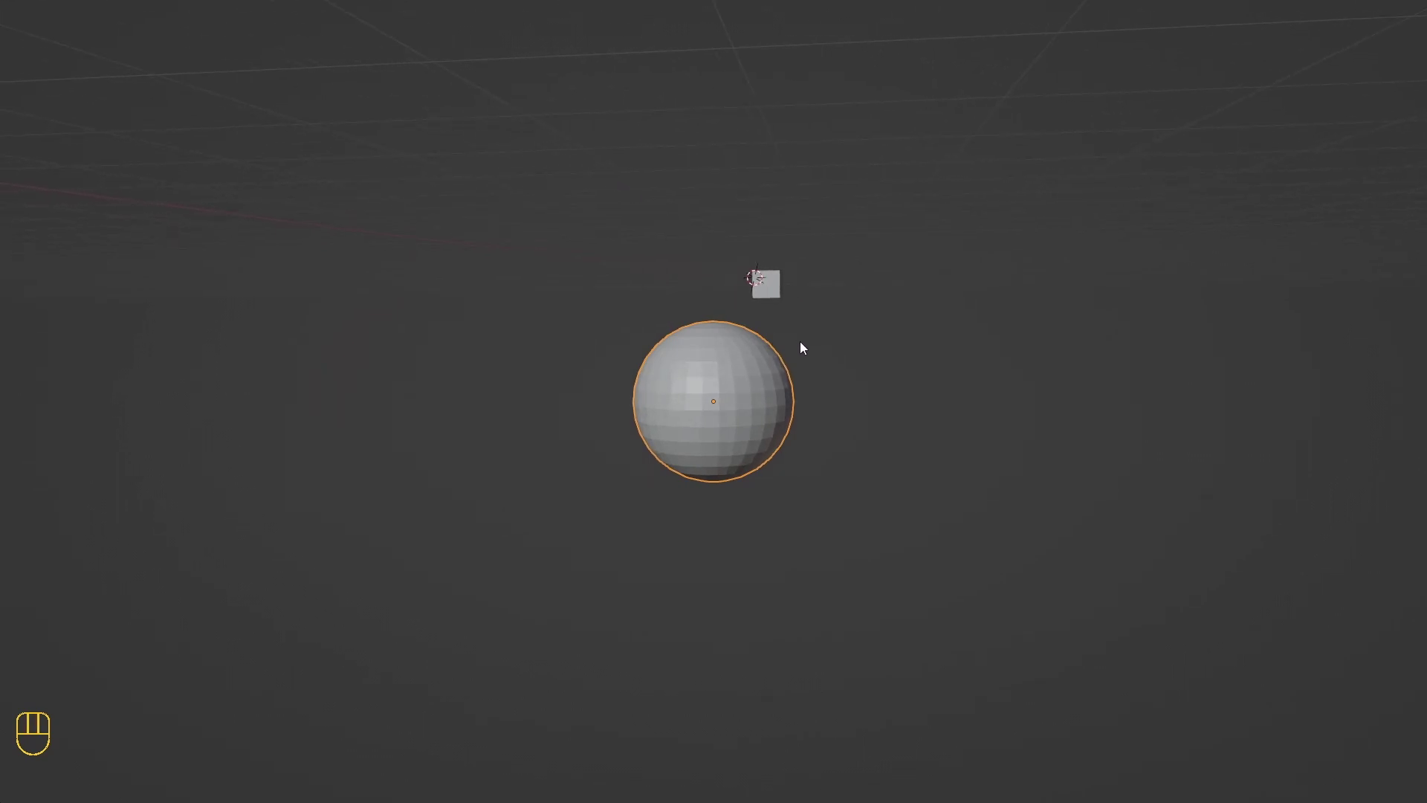
left_click(773, 287)
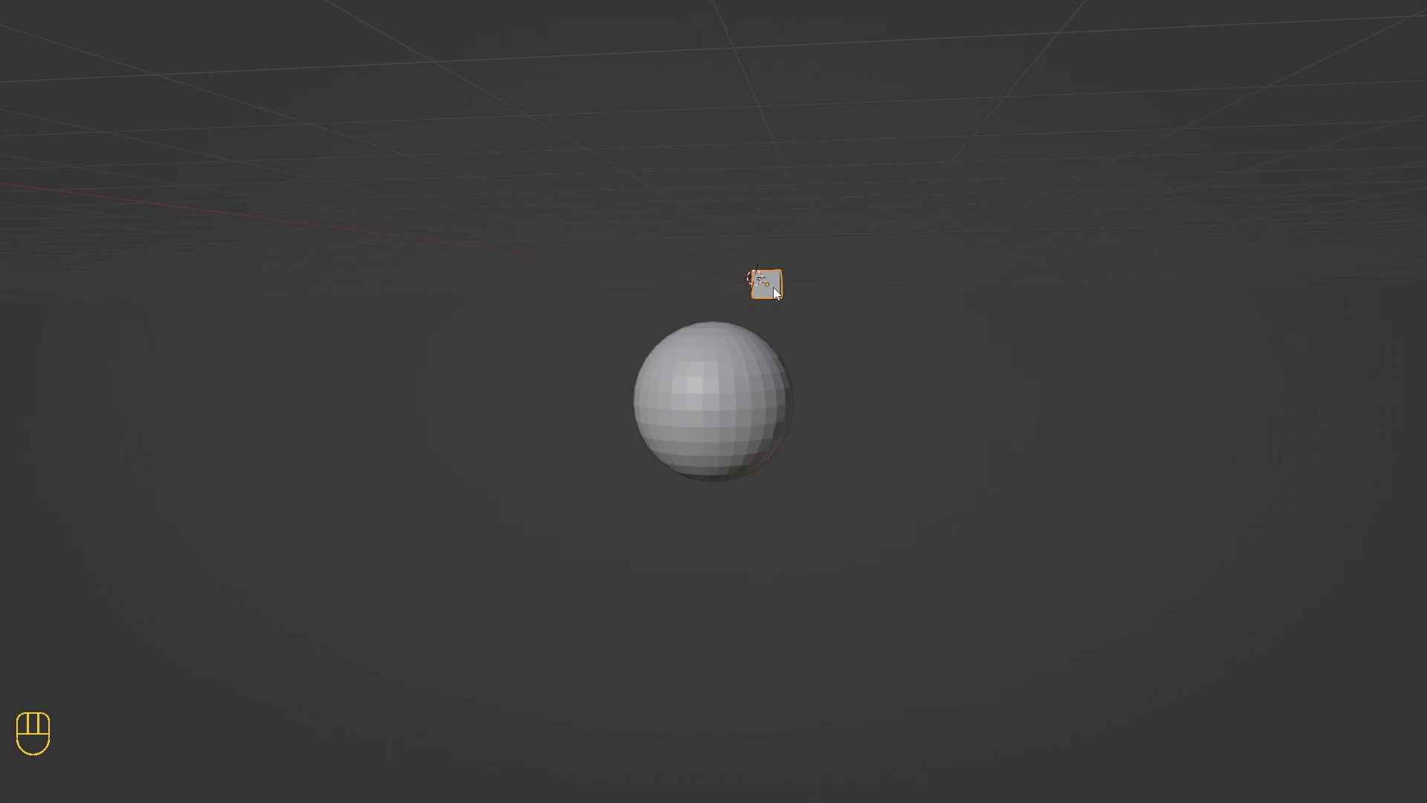
key("KP_Divide")
scroll(840, 269, "down", 6)
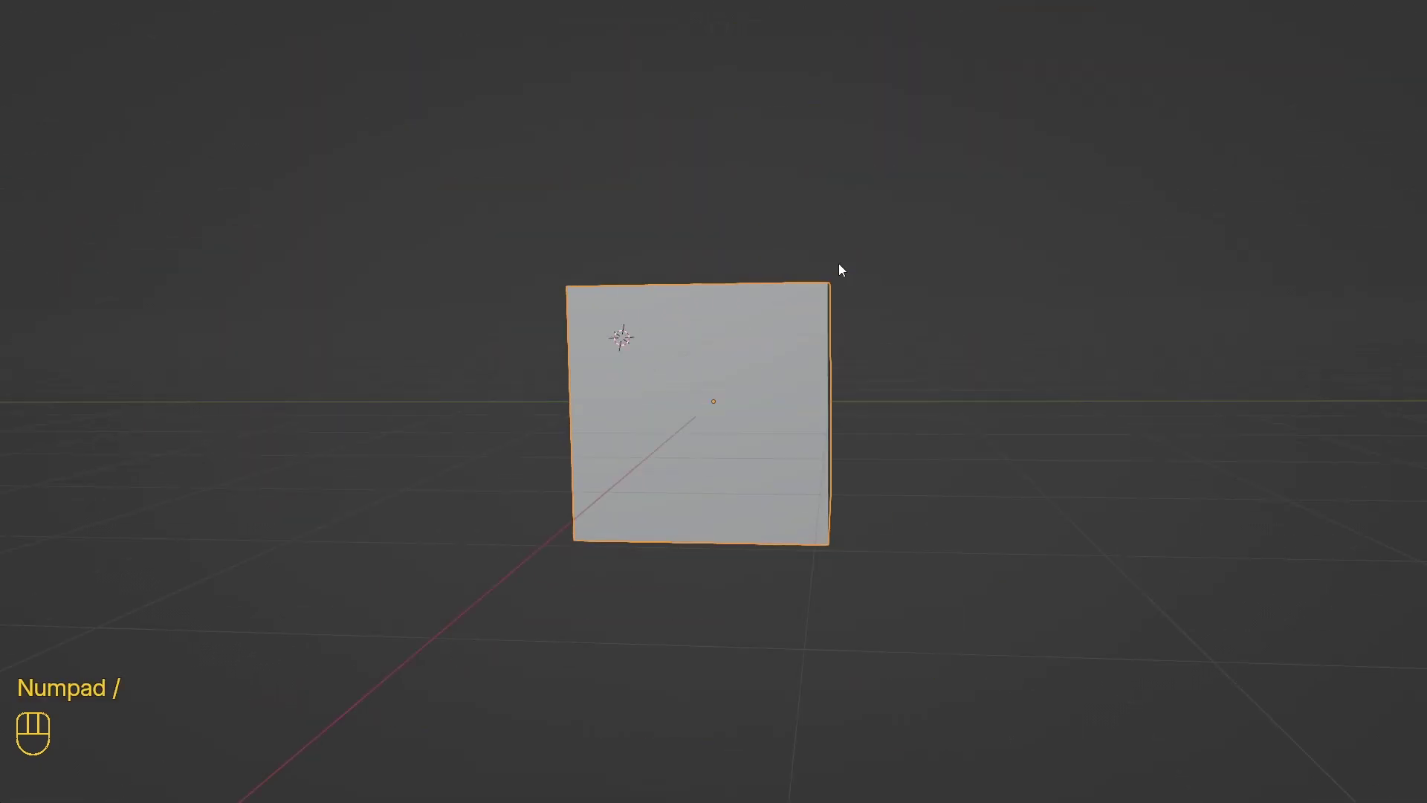
middle_click_drag(839, 269, 414, 275)
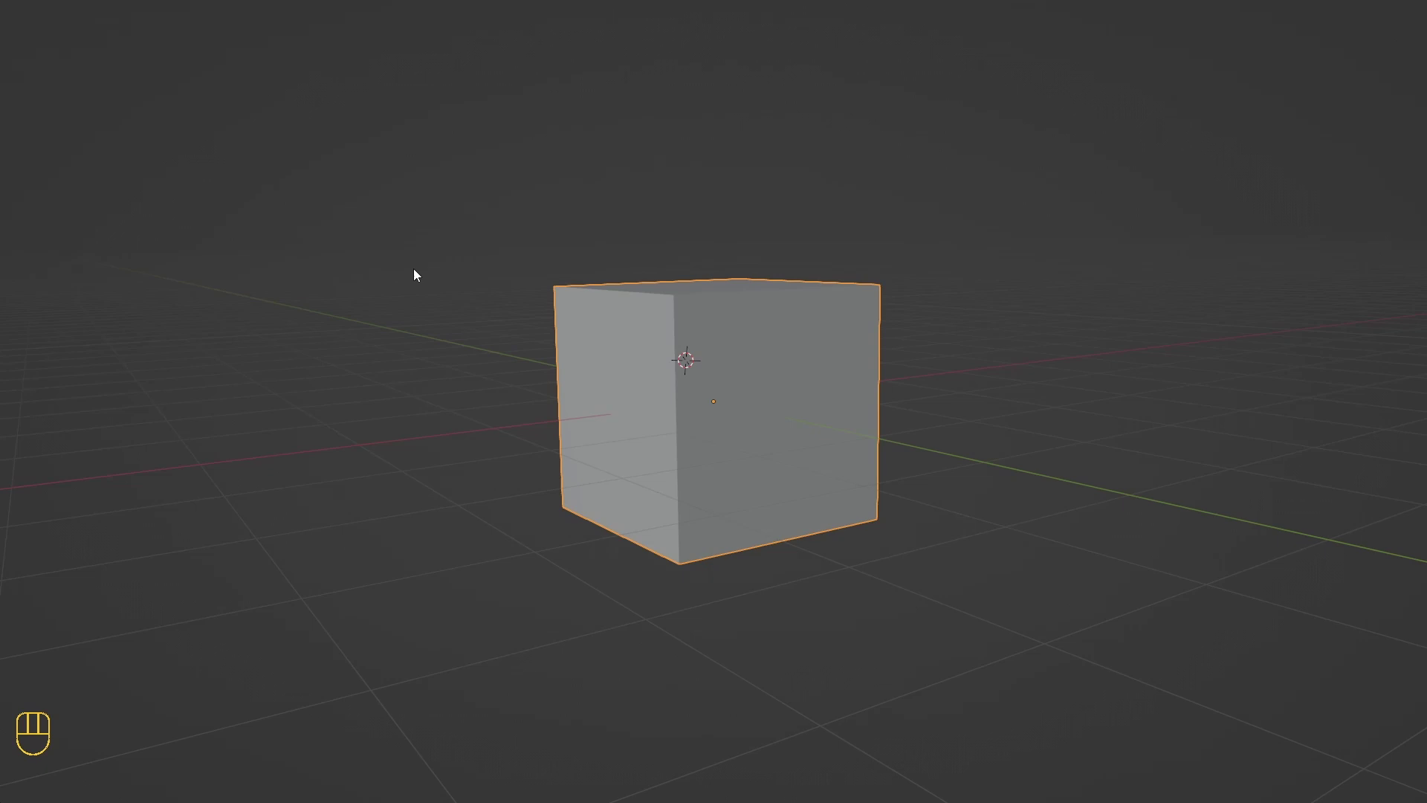
key("KP_Divide")
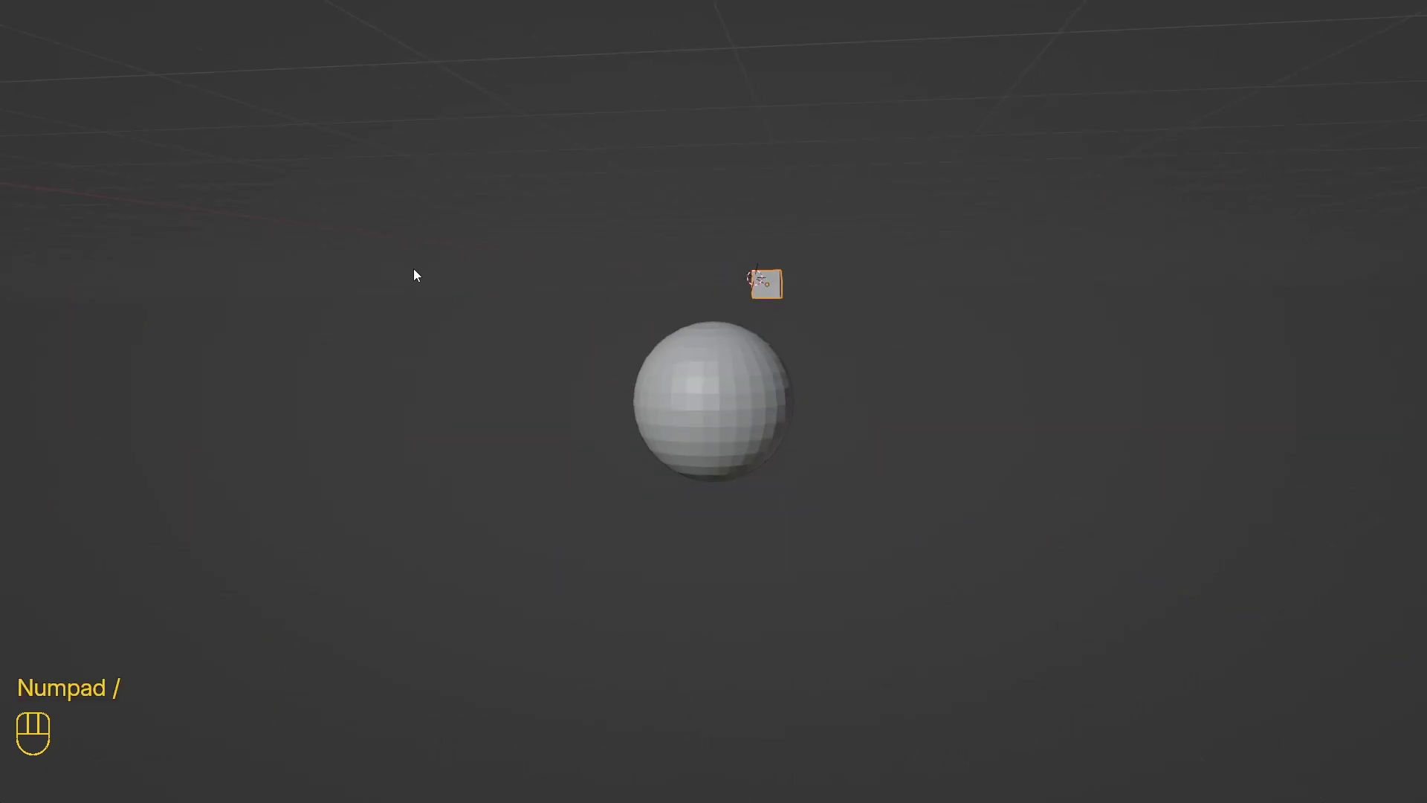
scroll(856, 286, "up", 3)
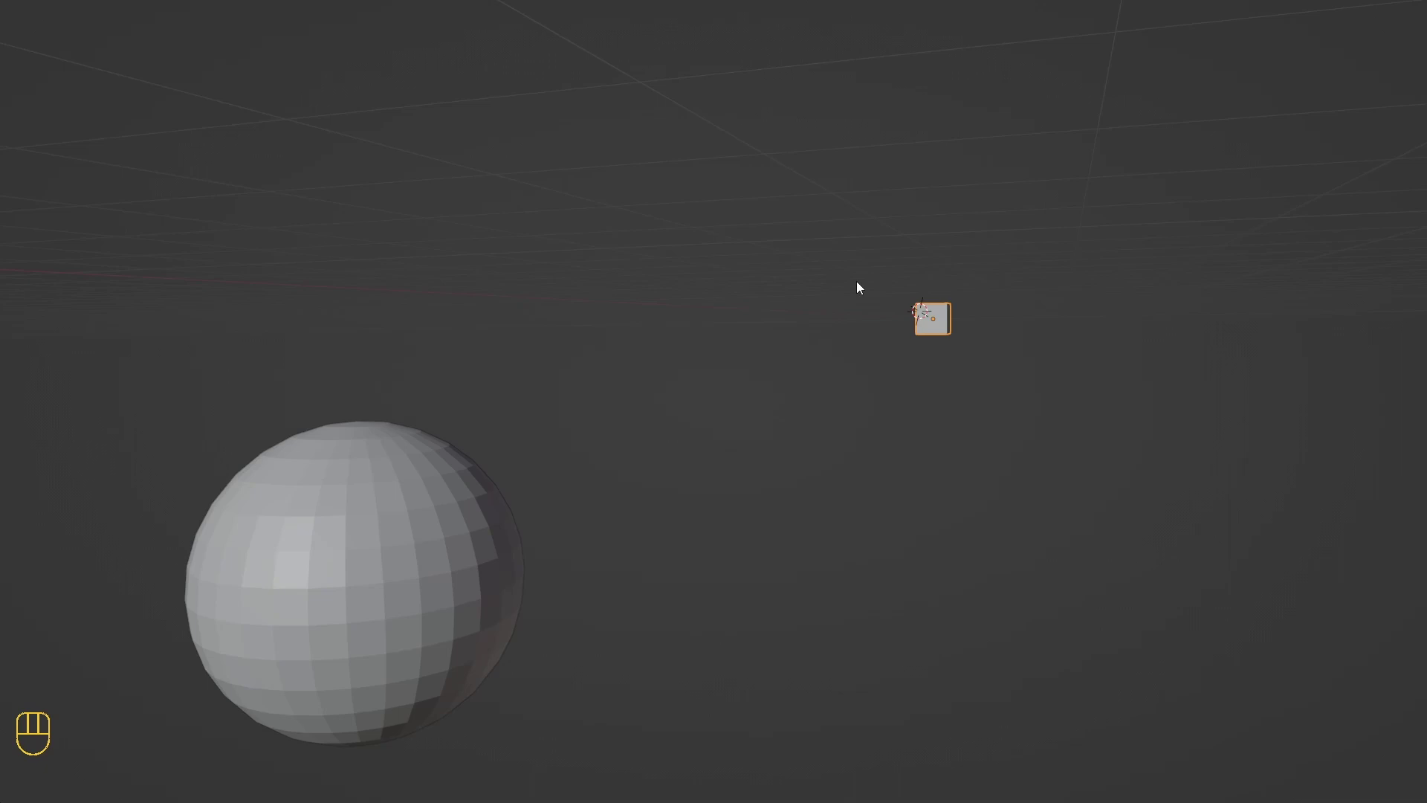
- Frame all objects with Home, deselect the cube, and orbit until the cube sits in front of the sphere
key("Home")
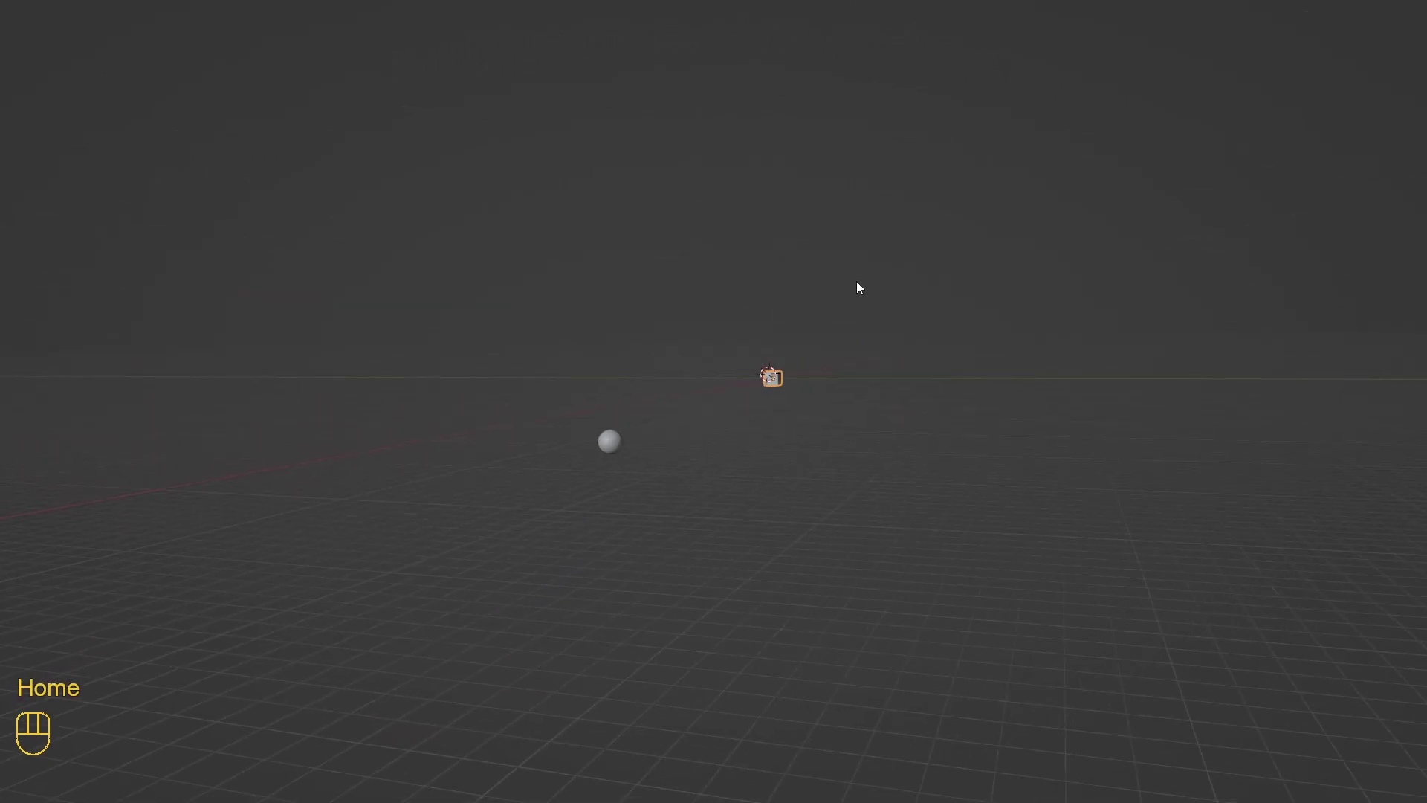
left_click(868, 292)
middle_click_drag(864, 294, 77, 290)
scroll(699, 424, "up", 4)
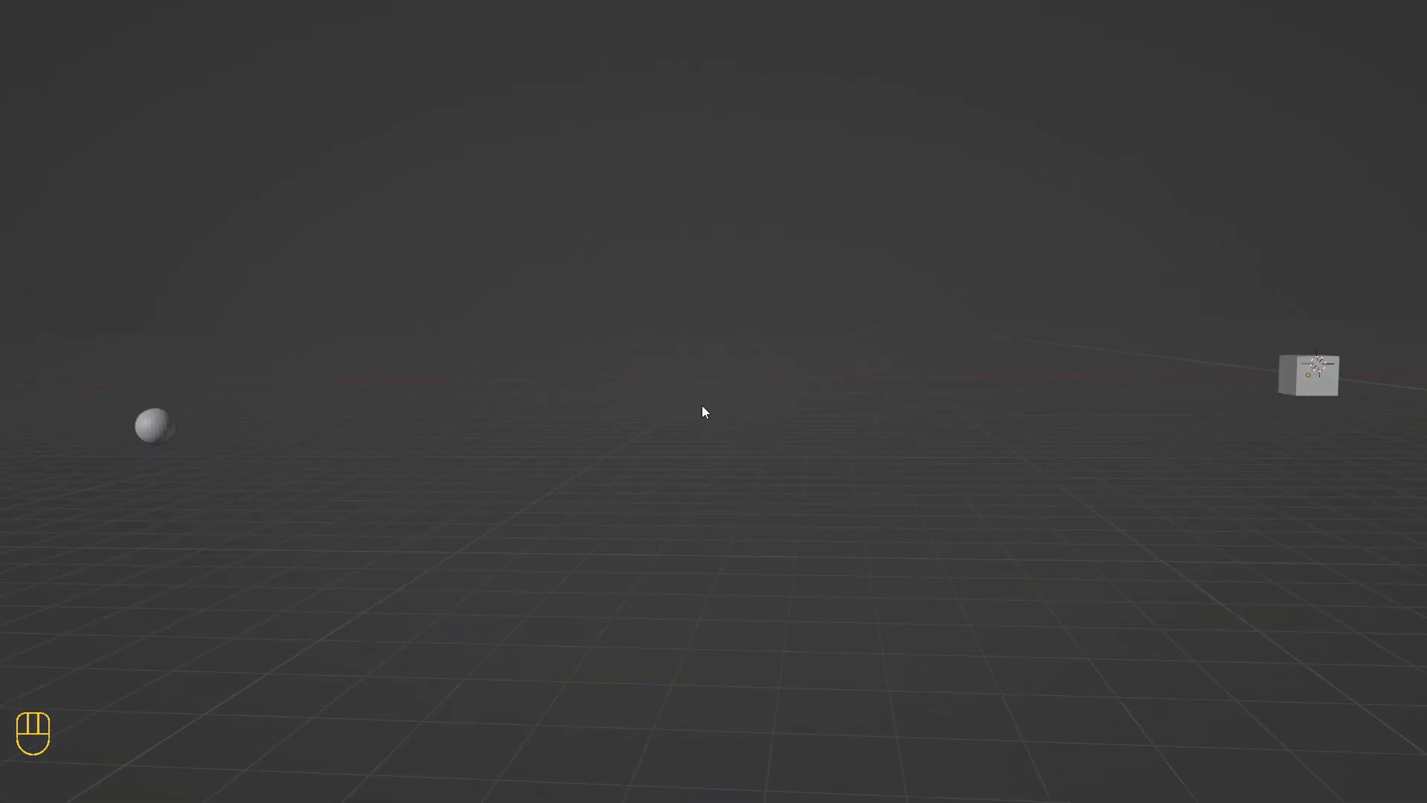
middle_click_drag(675, 328, 683, 425)
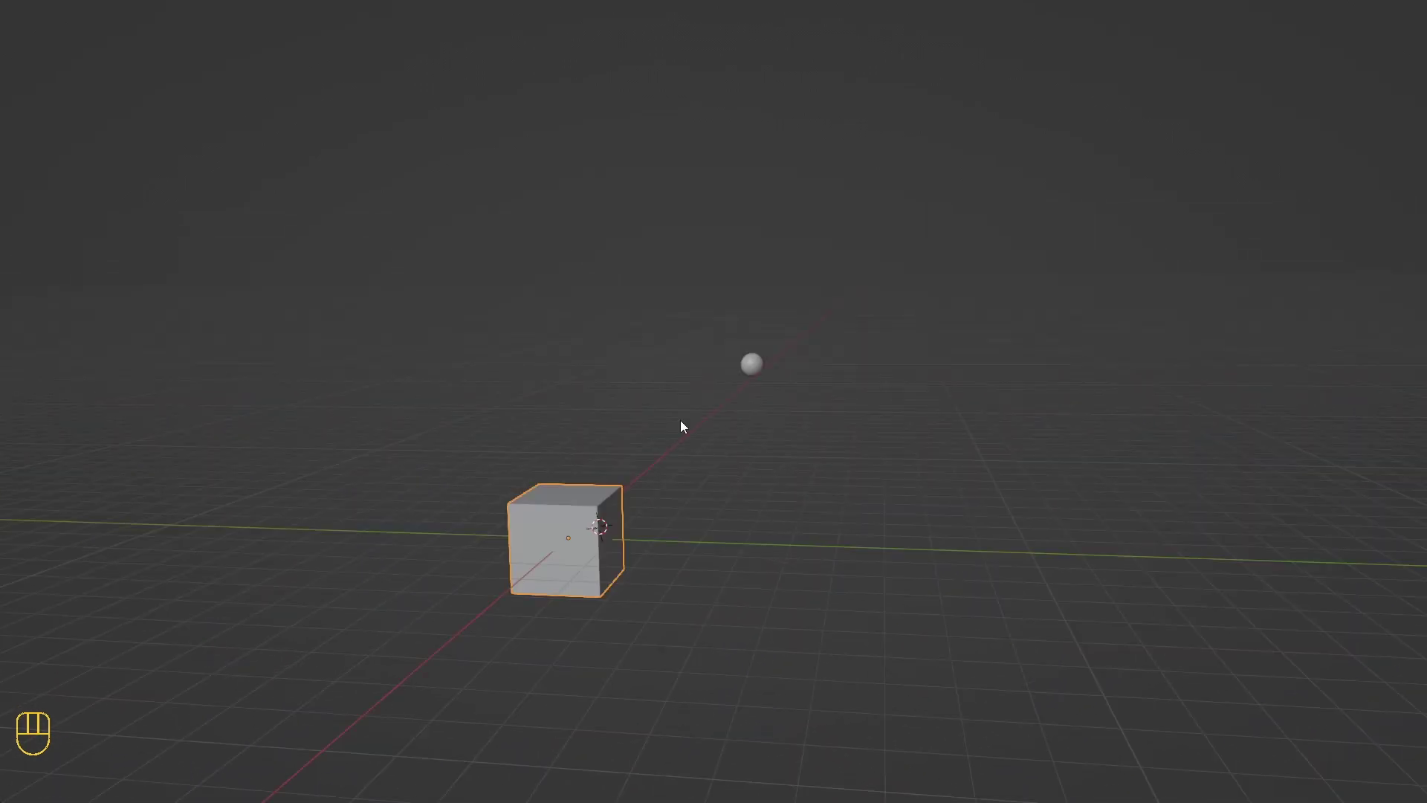
- Put the 3D cursor at world origin, snap the sphere onto it, and leave nothing selected
left_click(755, 364)
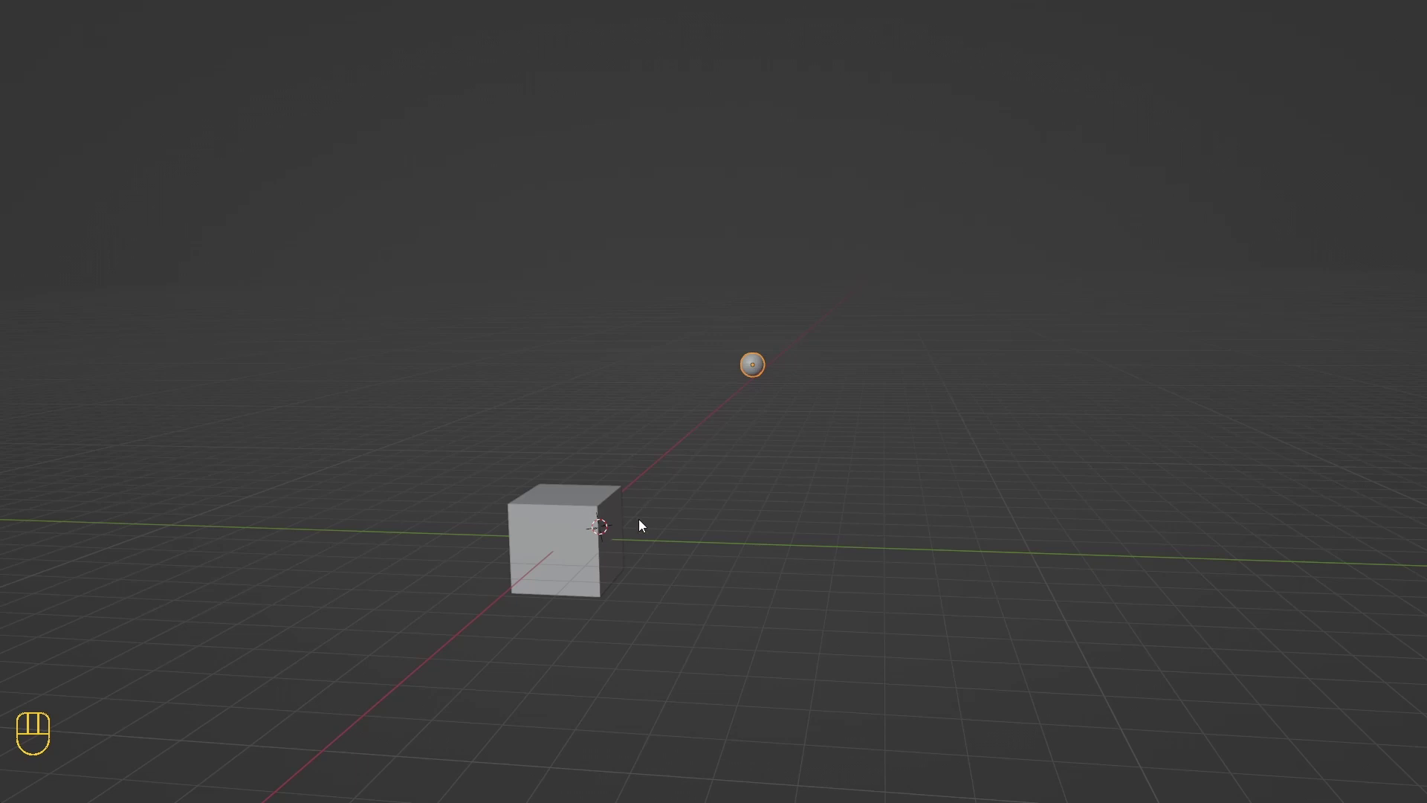
key("shift+s")
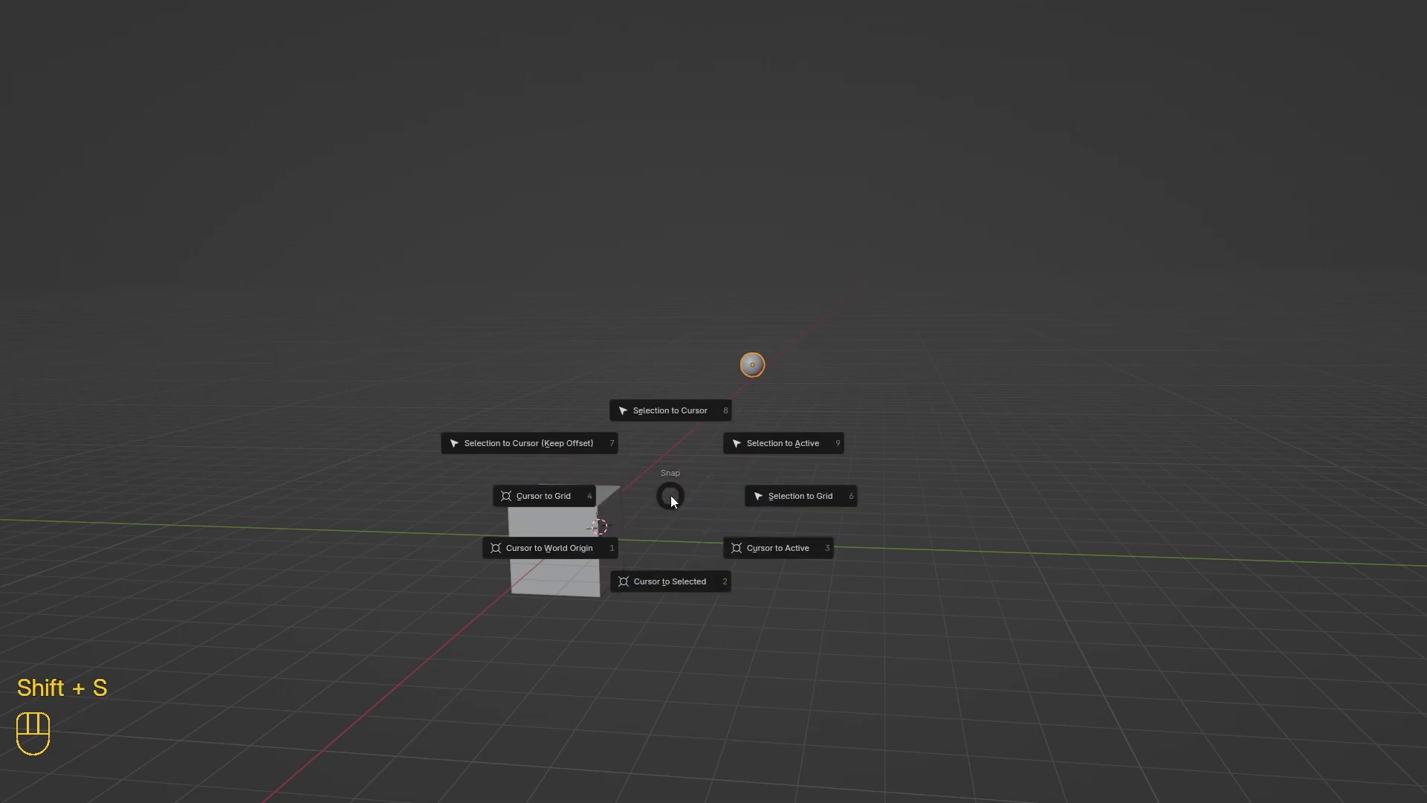
key("1")
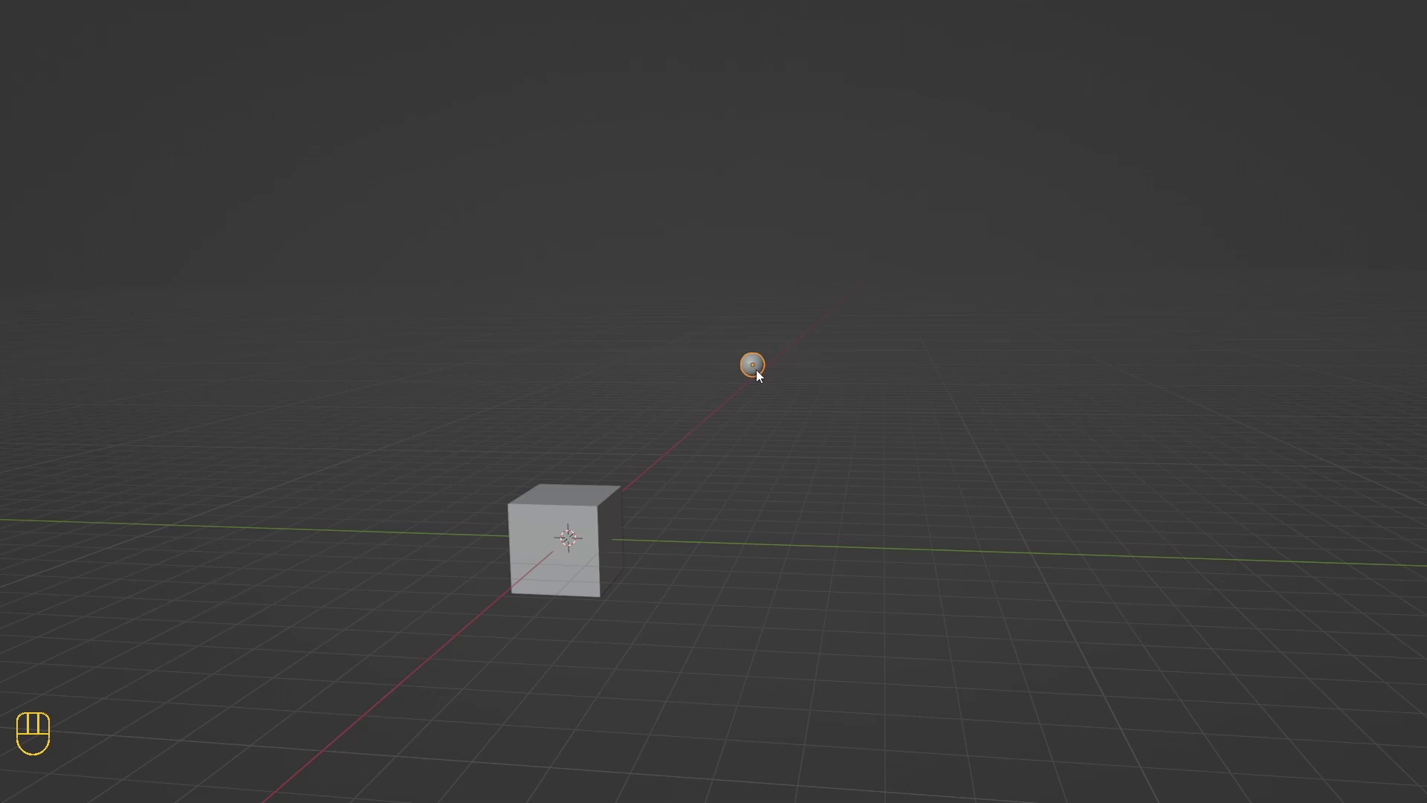
key("shift+s")
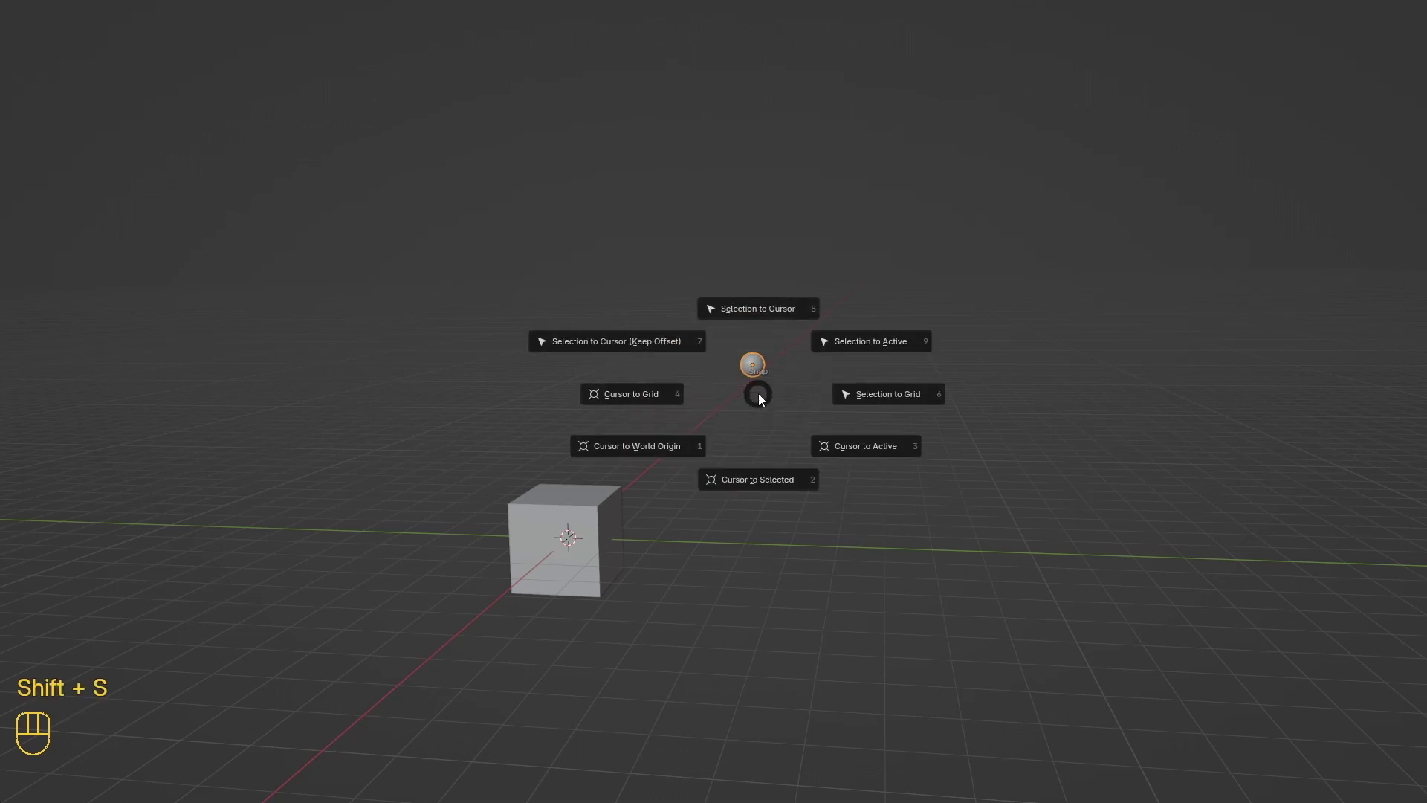
left_click(769, 310)
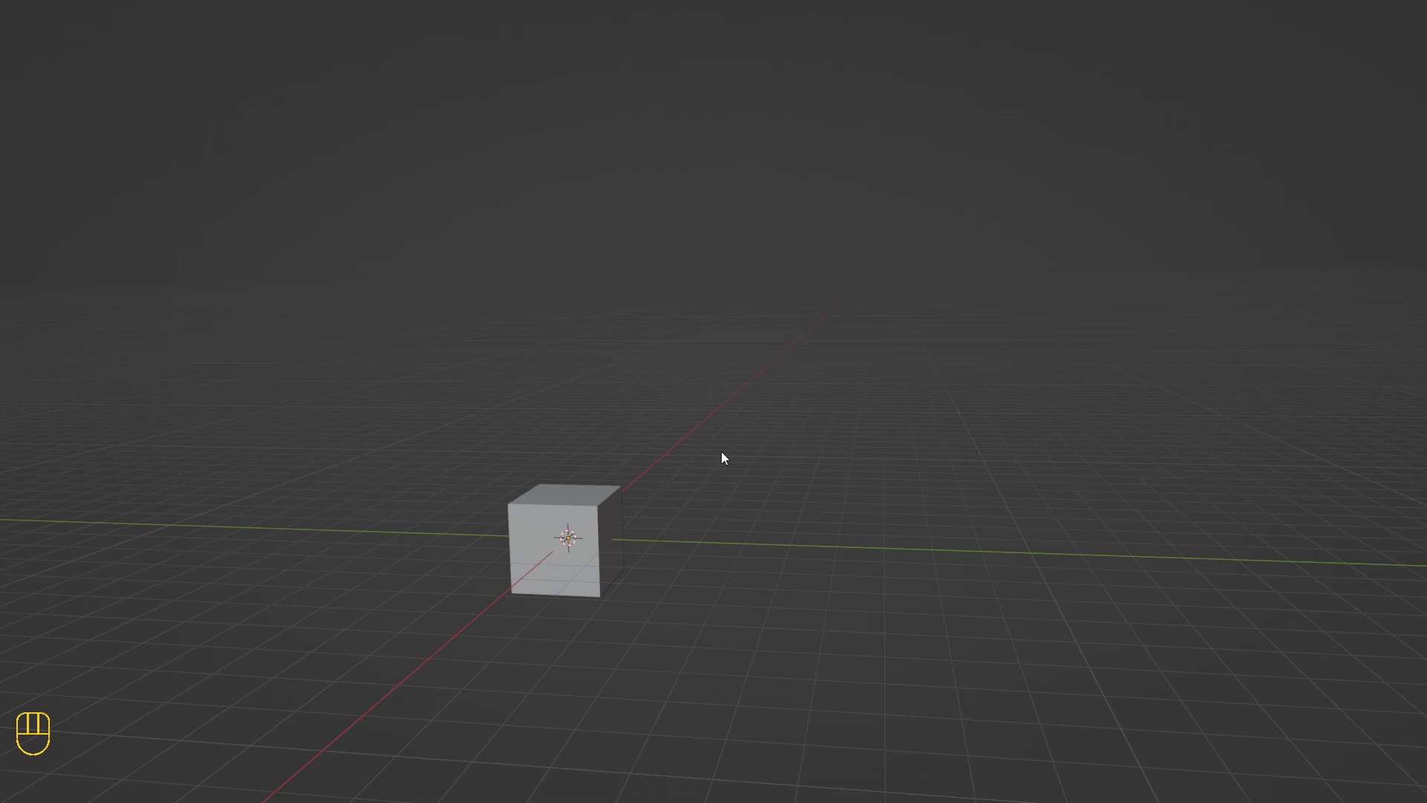
left_click(566, 554)
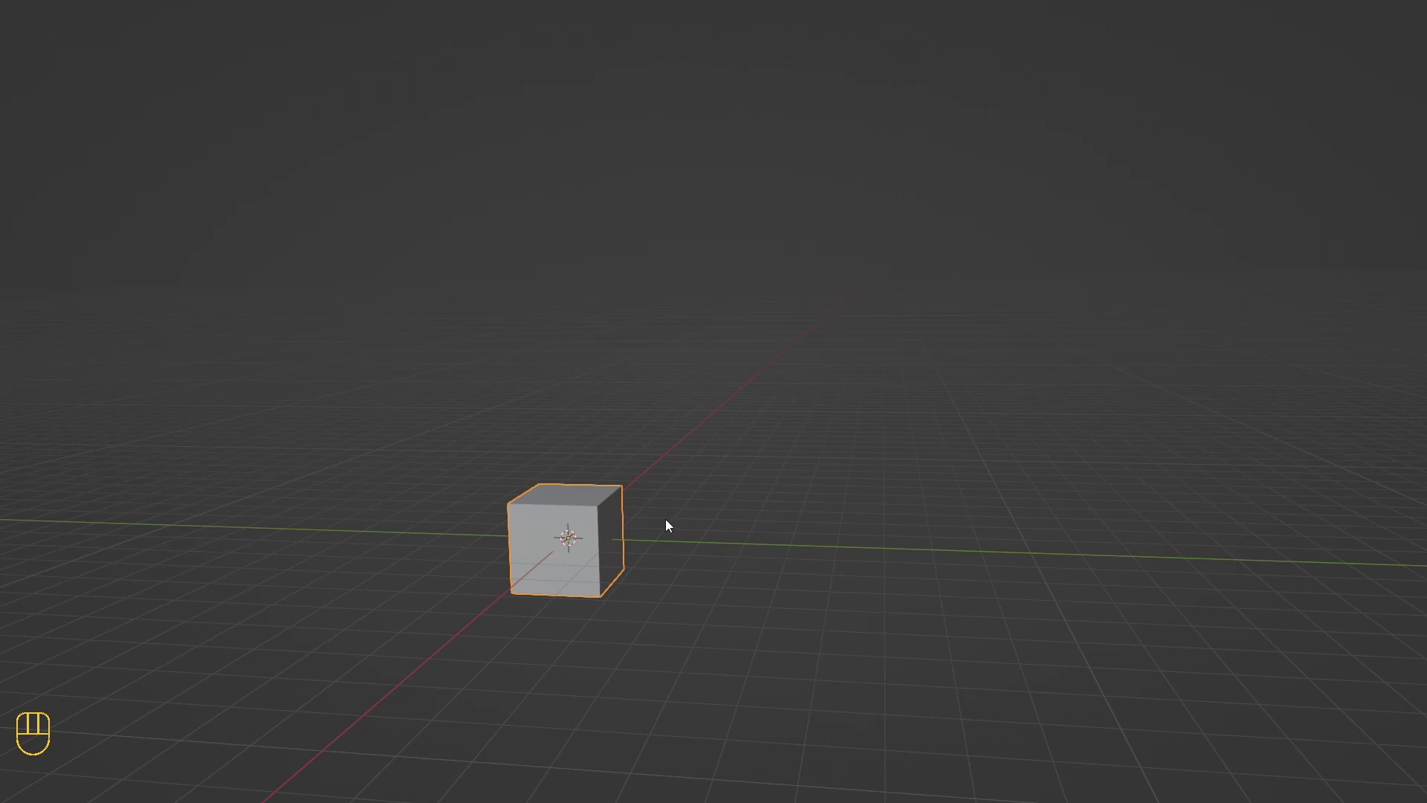
left_click(692, 507)
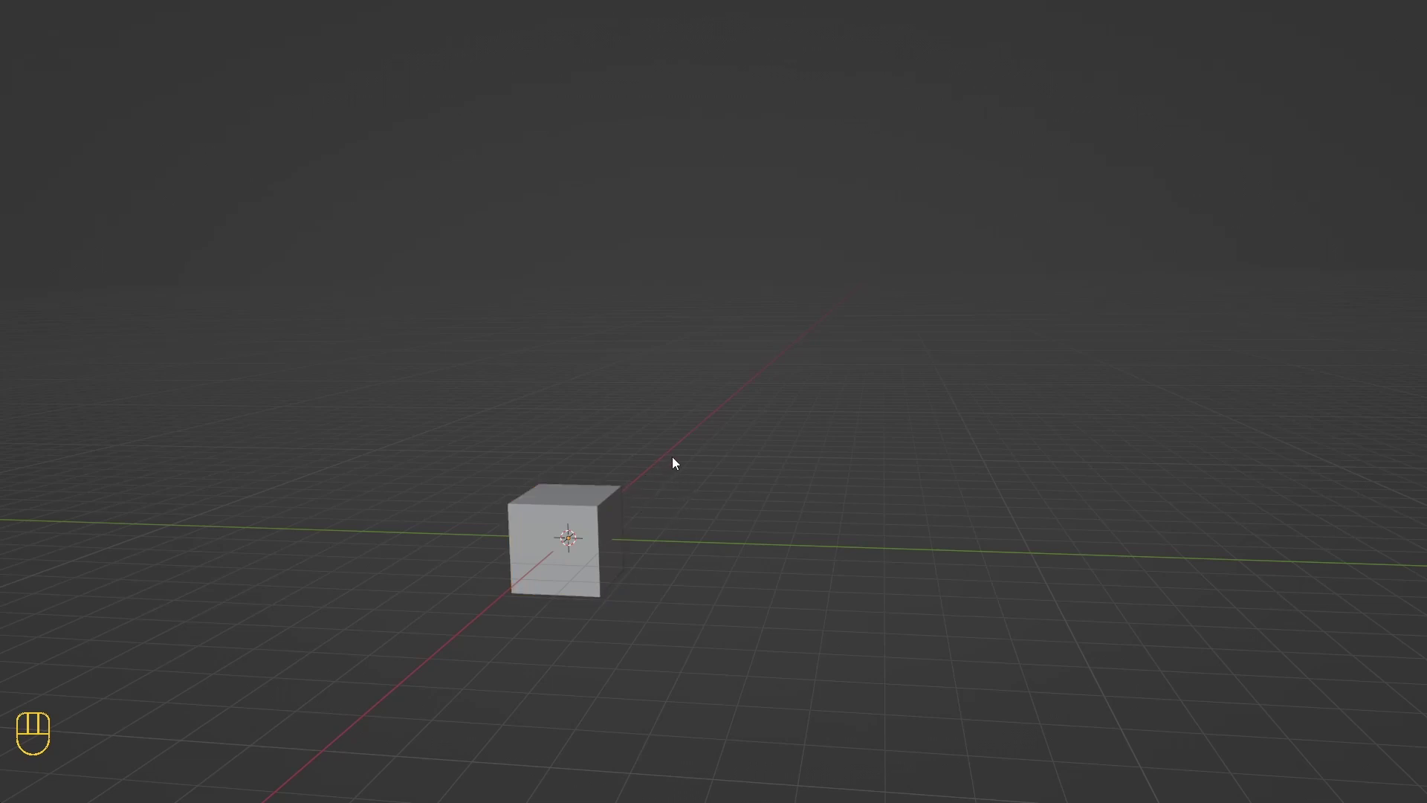